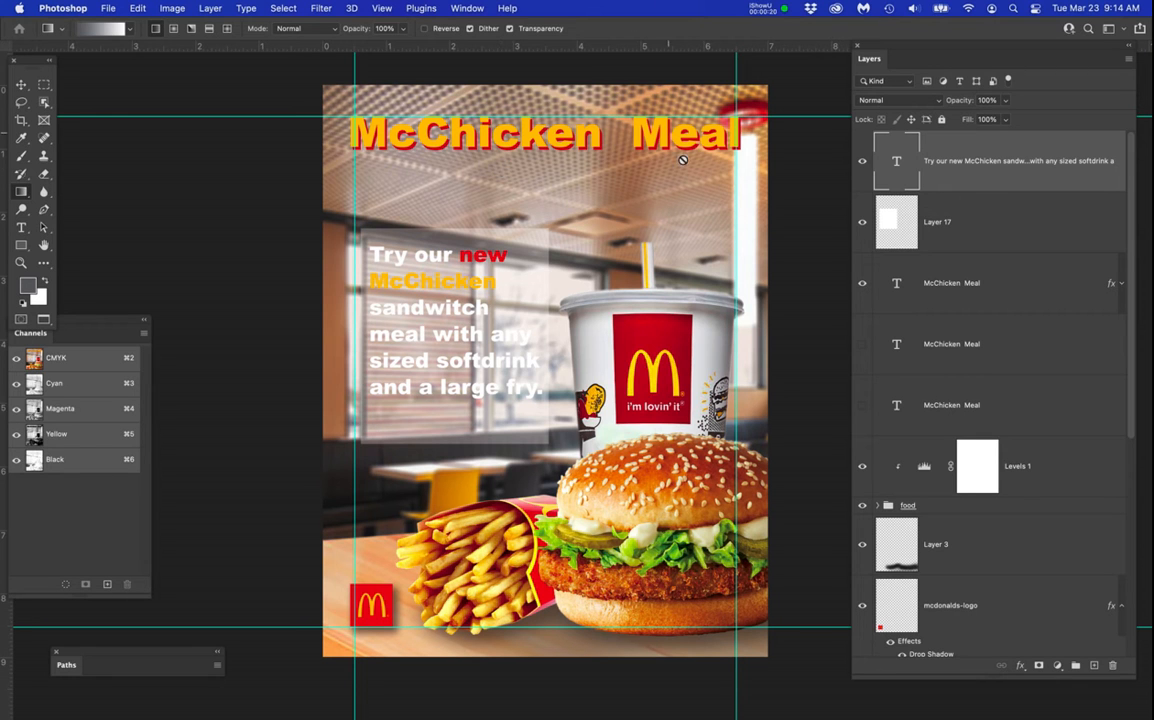
scroll(953, 404, down, 10)
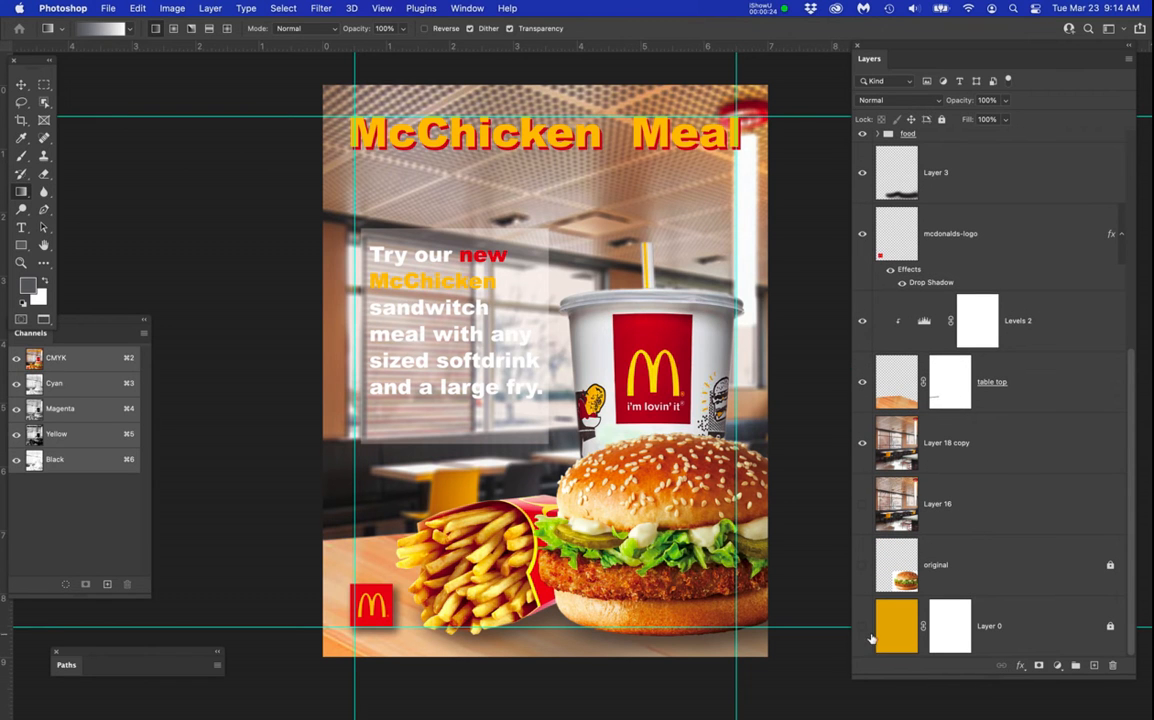
click(862, 626)
click(893, 626)
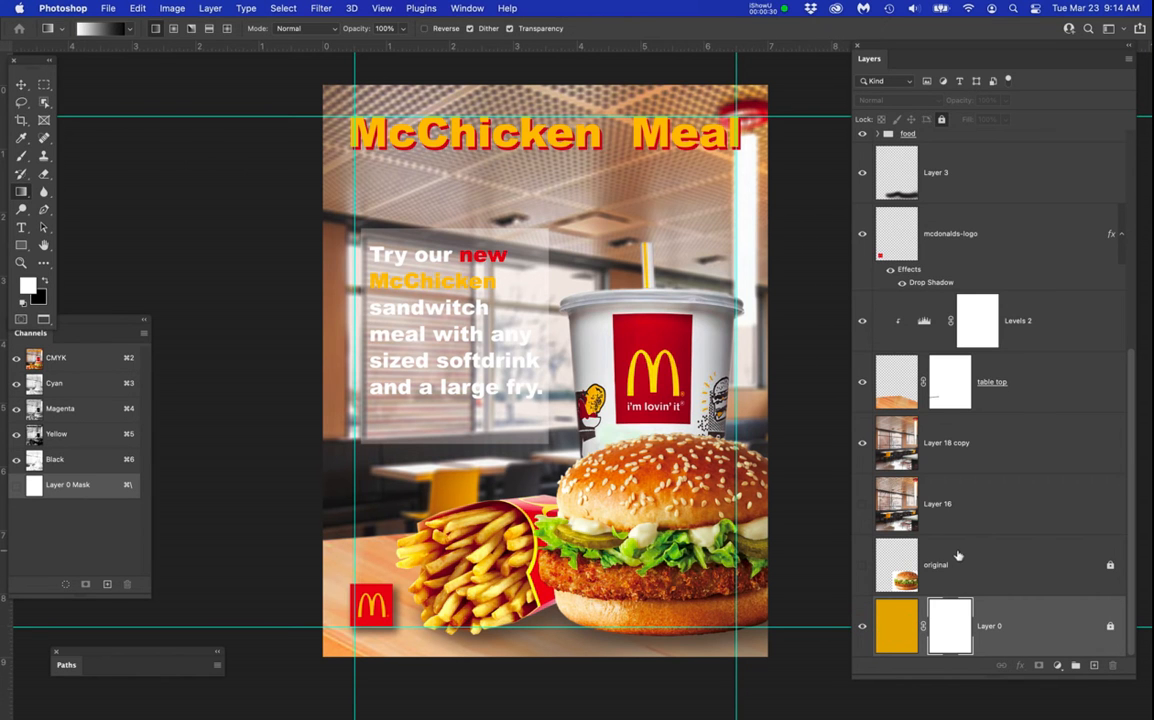
Add an empty layer between Layer 16 and Layer 18 copy, and hide the orange Layer 0 beneath the stack.
click(986, 493)
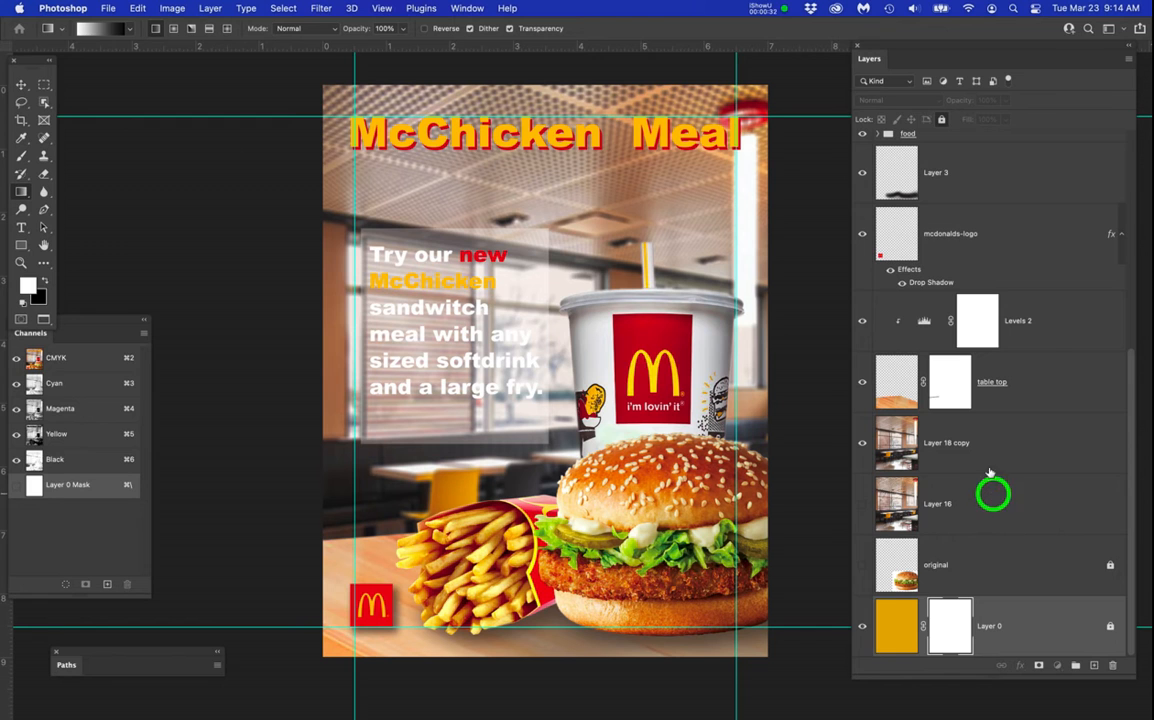
click(1095, 666)
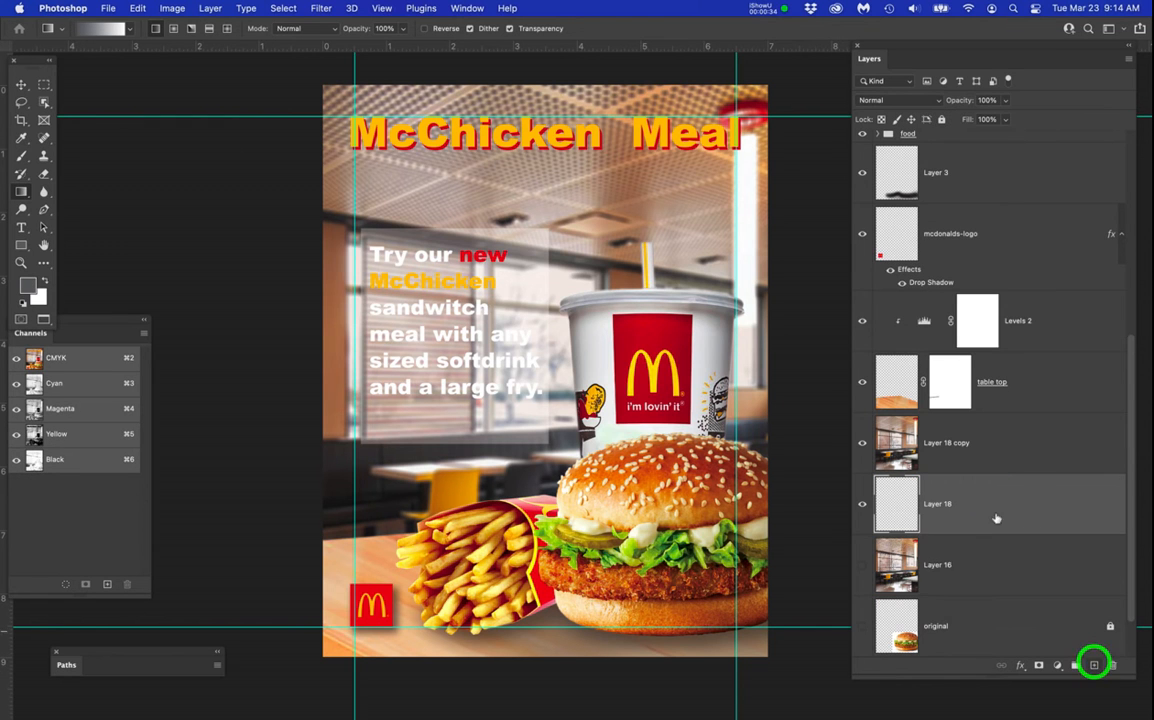
click(862, 443)
click(862, 443)
scroll(922, 618, down, 1)
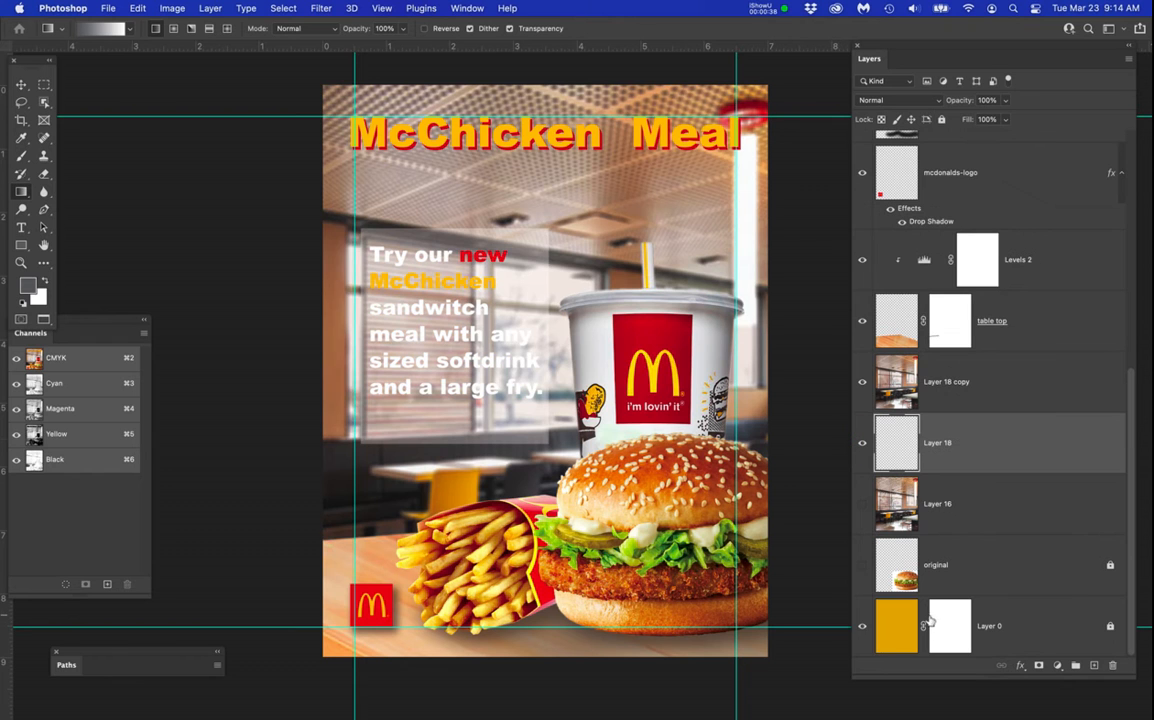
click(859, 626)
Fill the new empty layer beneath Layer 18 copy with the white background color.
scroll(958, 549, up, 2)
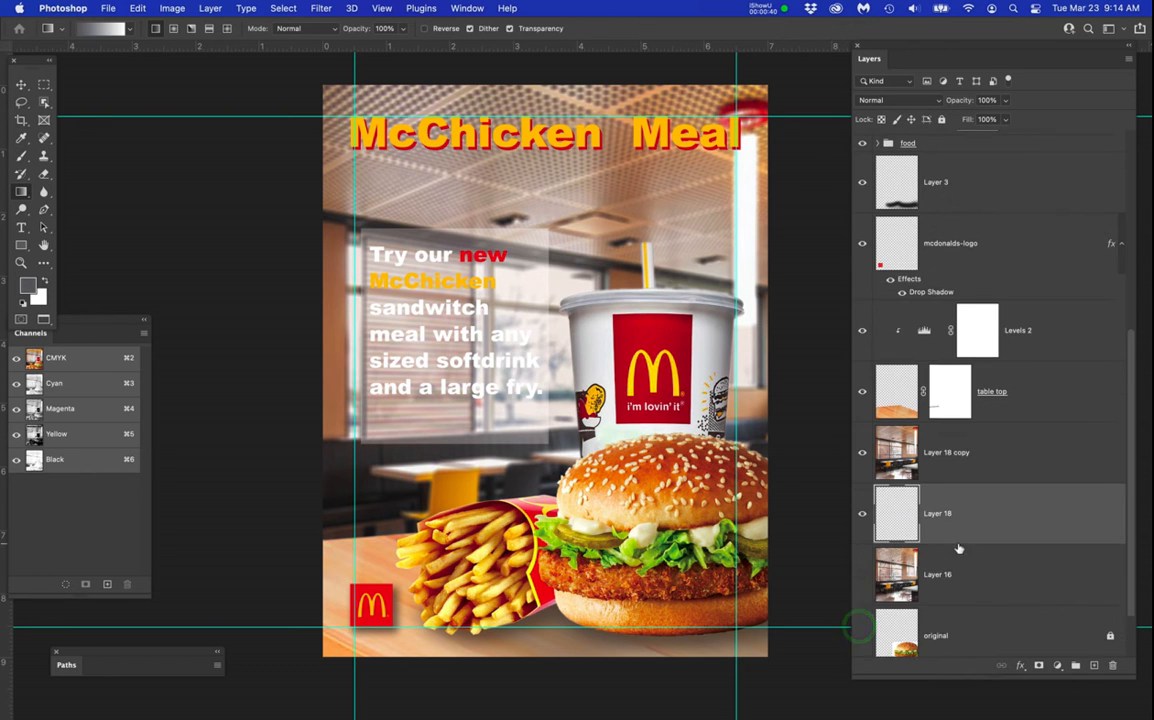
click(901, 548)
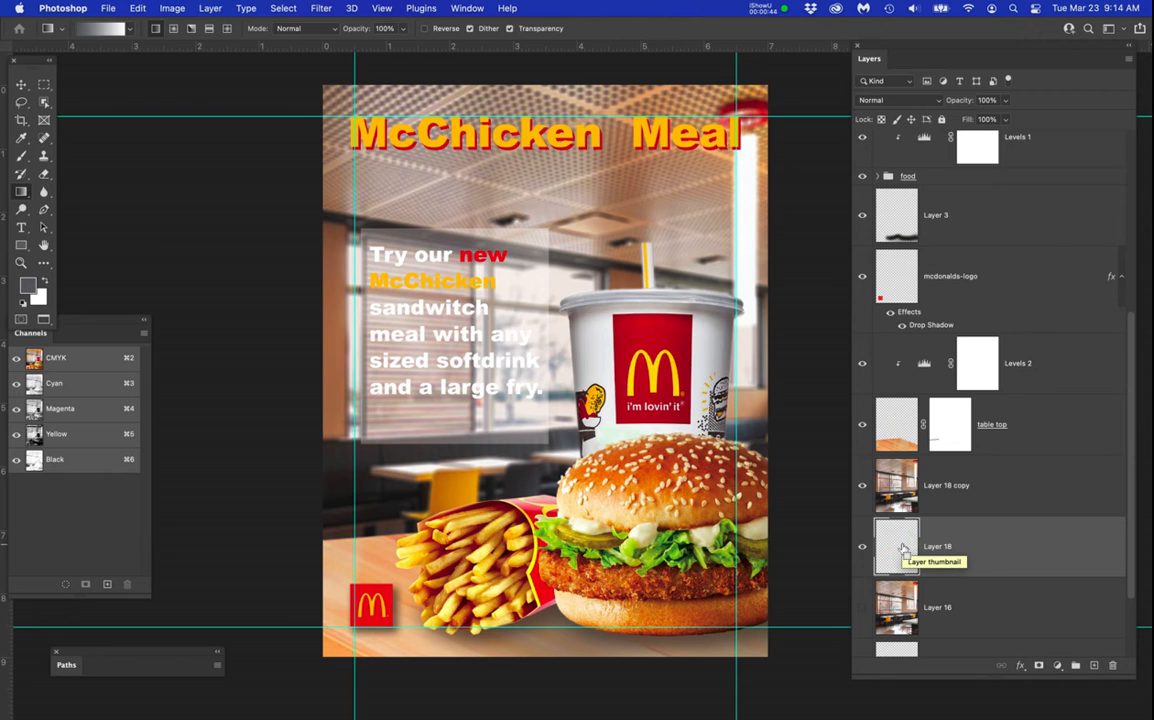
key(super+BackSpace)
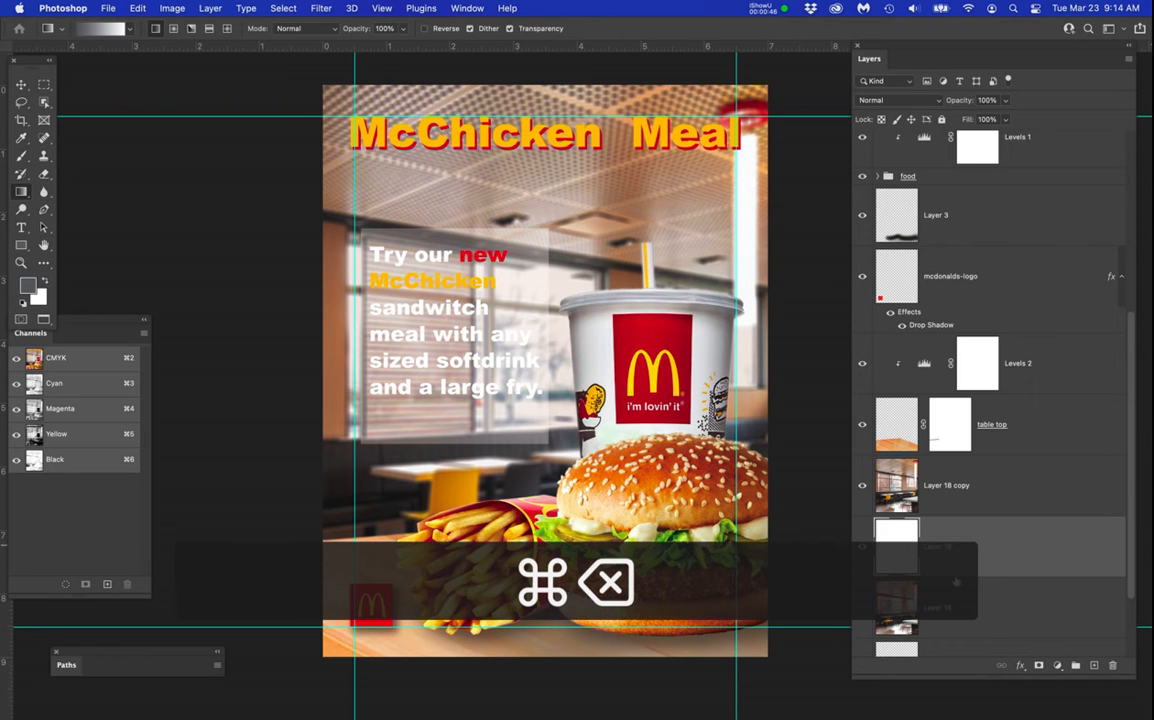
Add a white layer mask to the restaurant photo on Layer 18 copy and activate the Gradient tool.
click(1007, 485)
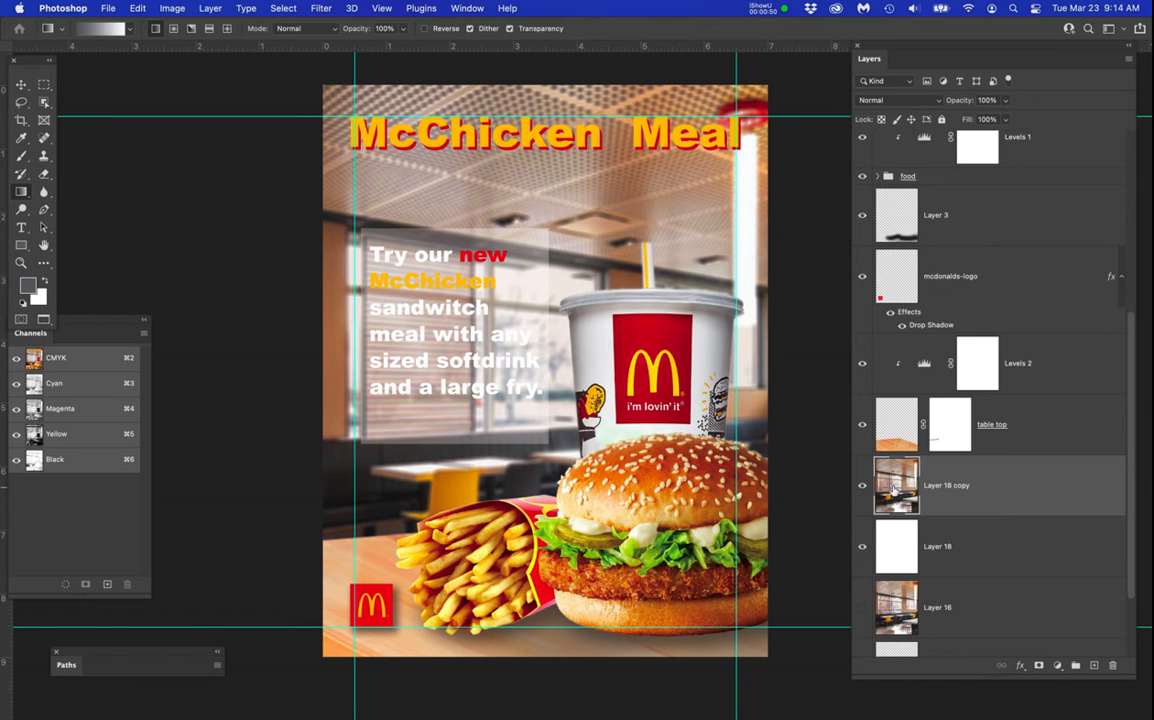
click(1036, 665)
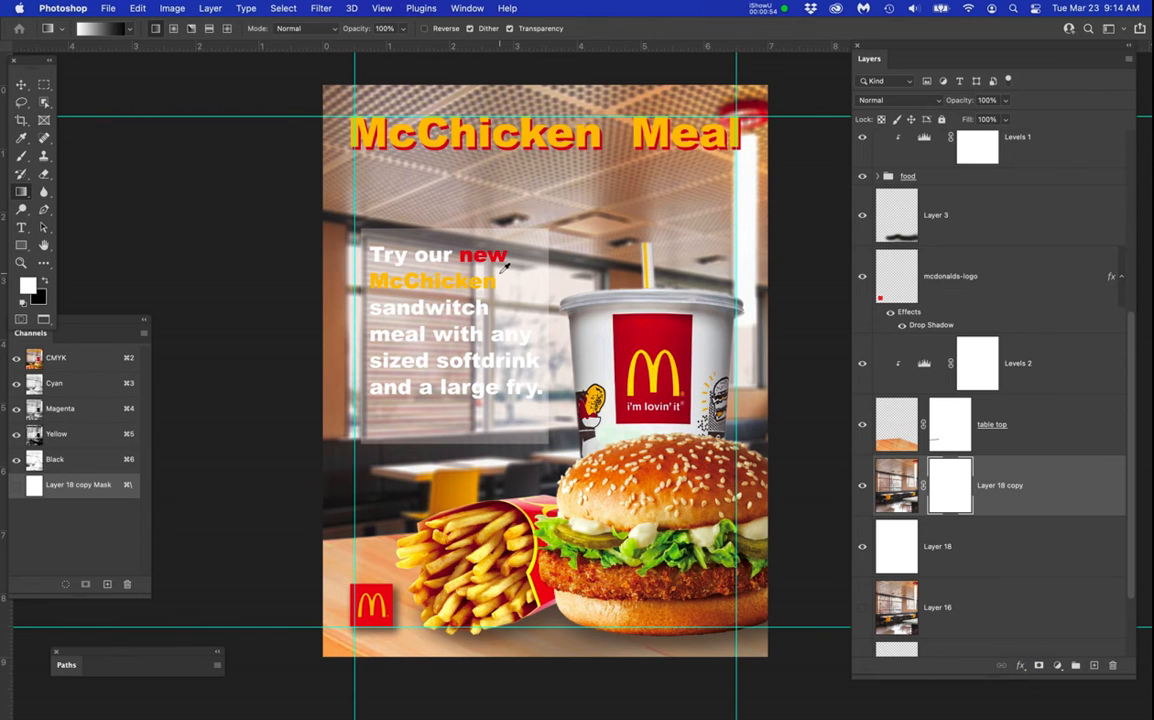
scroll(507, 262, down, 3)
scroll(507, 262, down, 4)
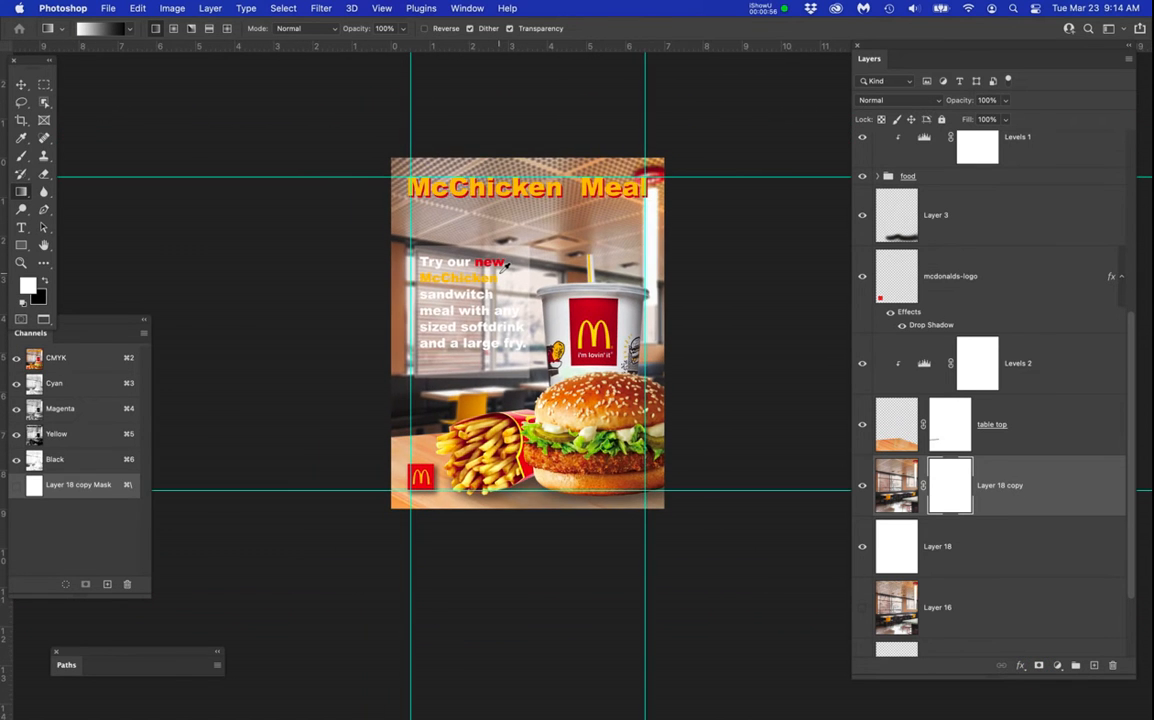
drag(505, 233, 519, 345)
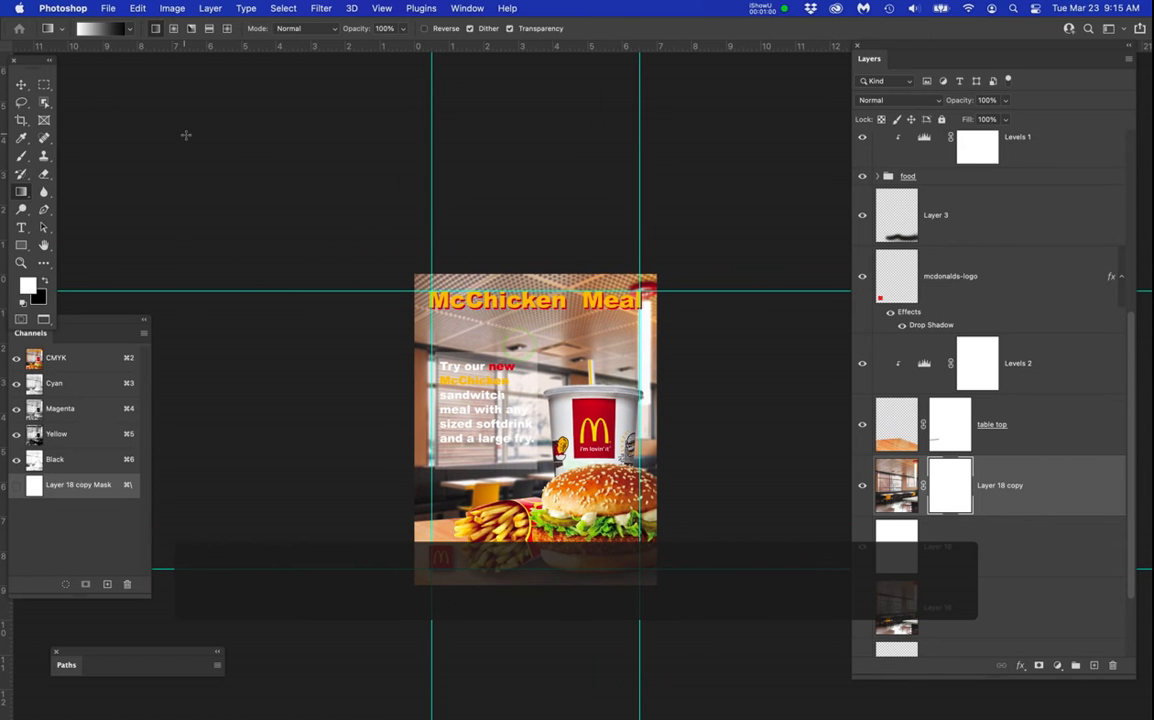
key(g)
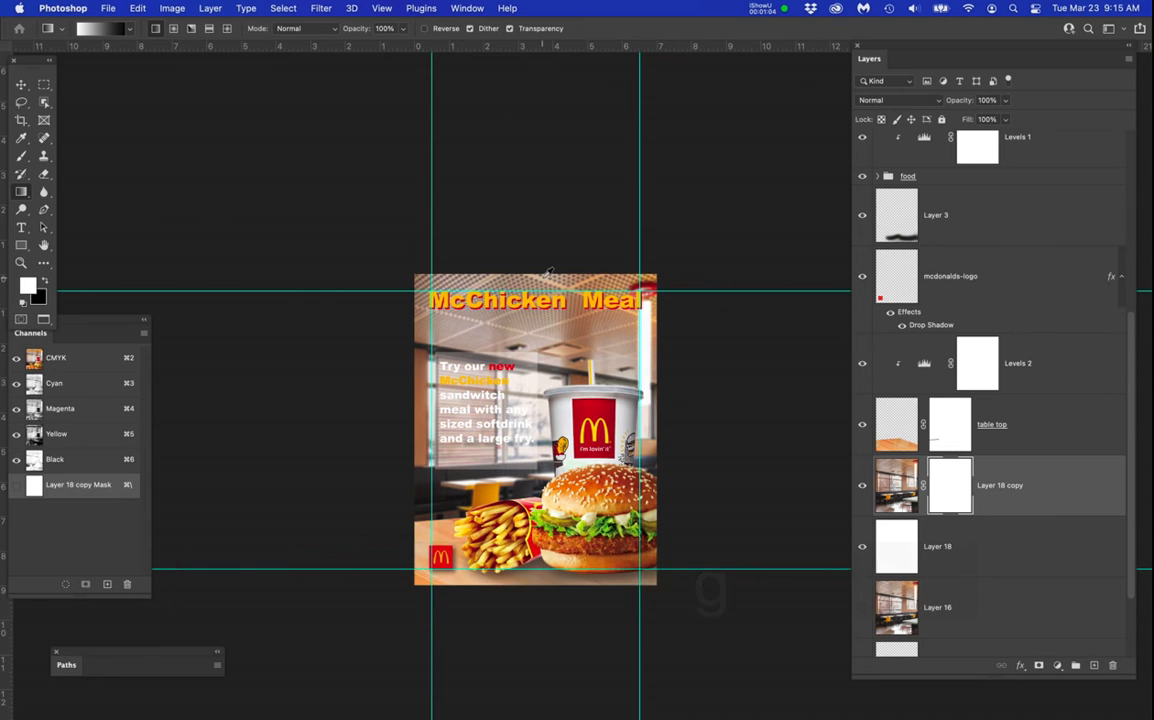
scroll(548, 272, up, 1)
scroll(547, 271, up, 1)
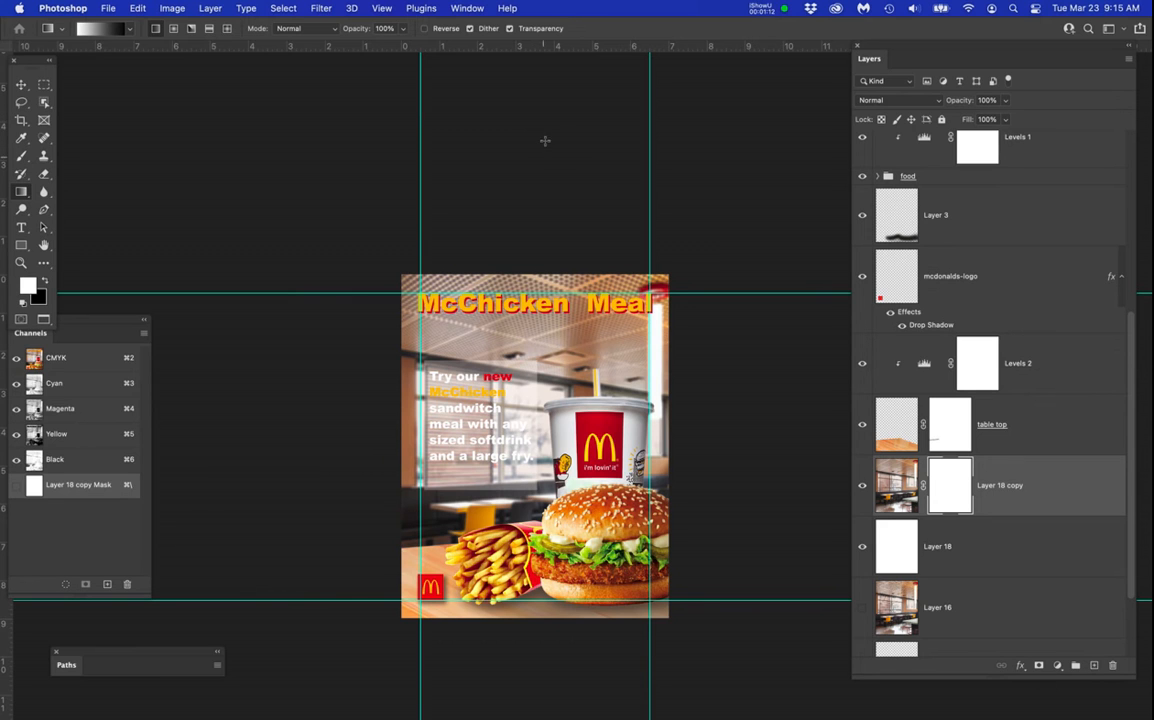
Examine the Basics presets in the Gradient Editor and keep the Foreground to Background gradient.
click(100, 29)
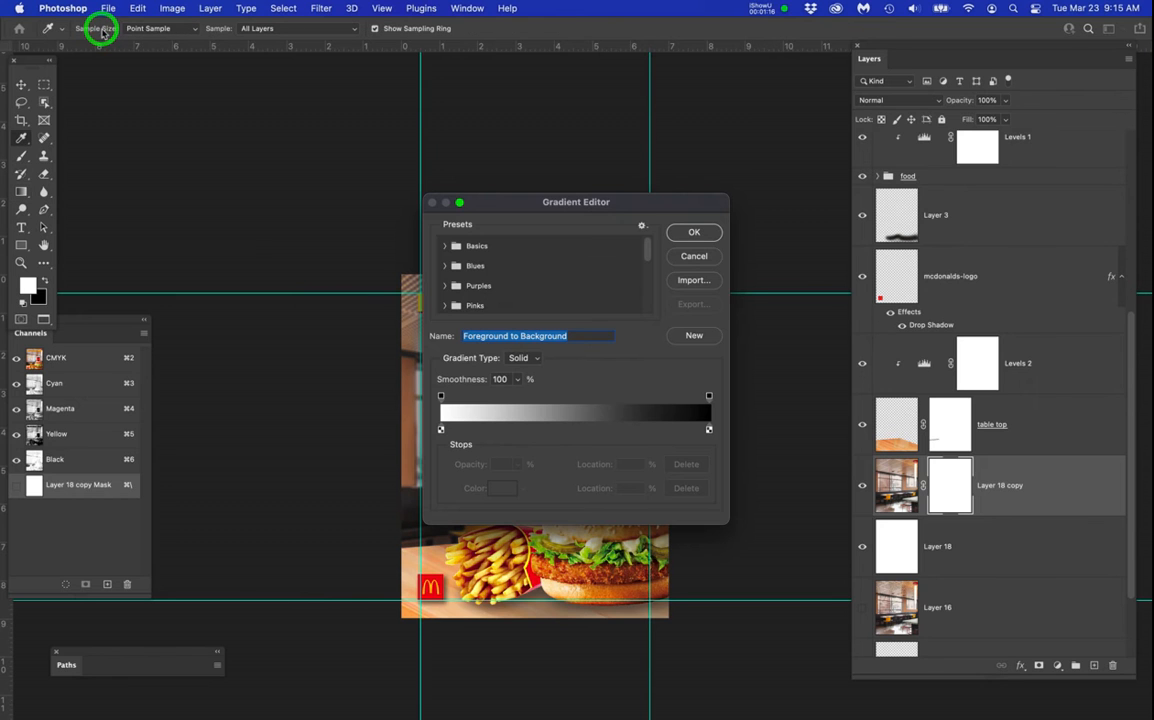
click(688, 238)
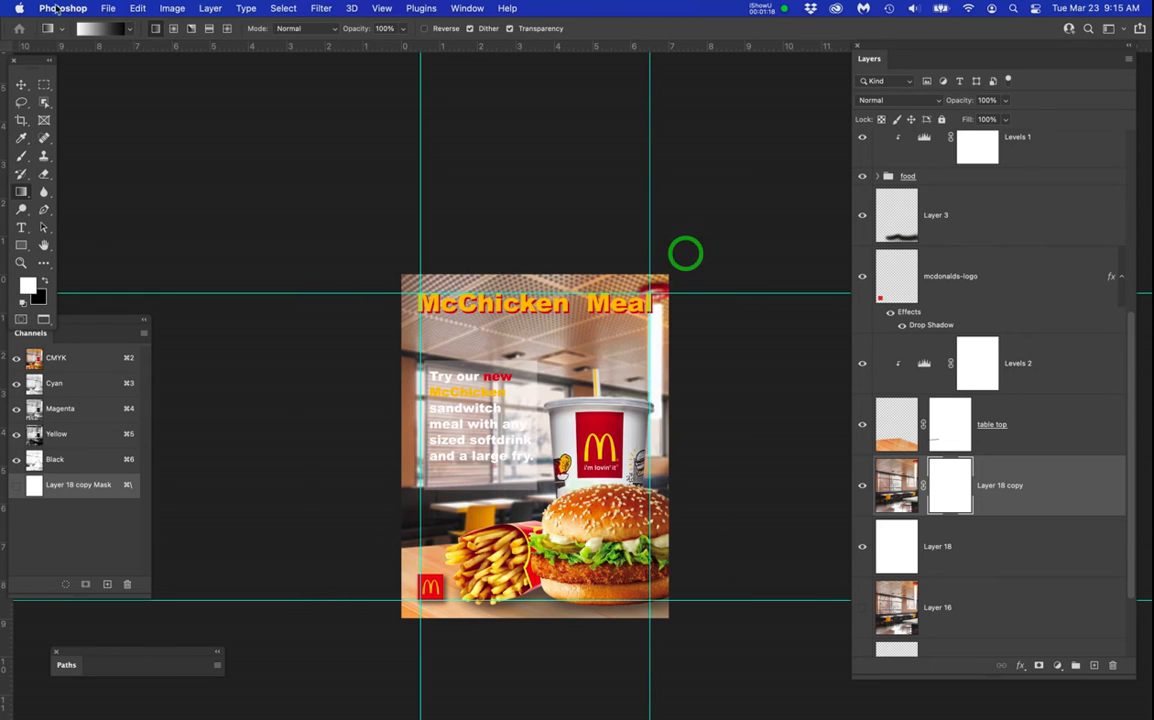
click(129, 30)
click(129, 30)
click(93, 30)
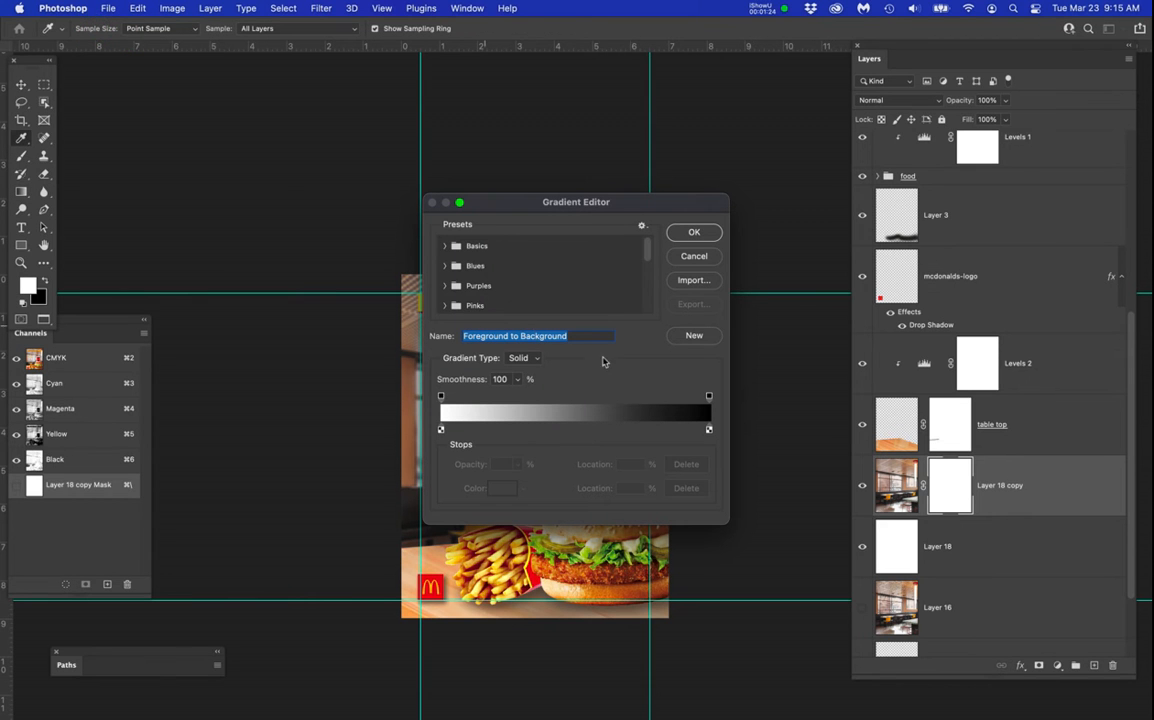
drag(614, 202, 617, 187)
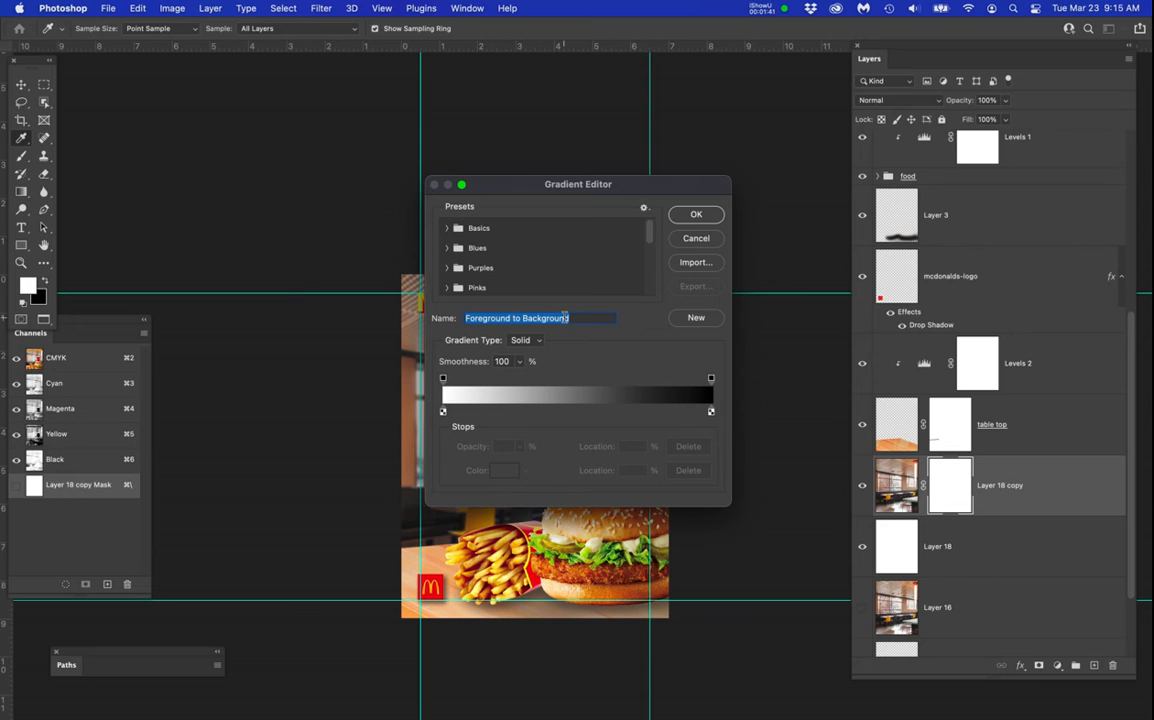
click(447, 229)
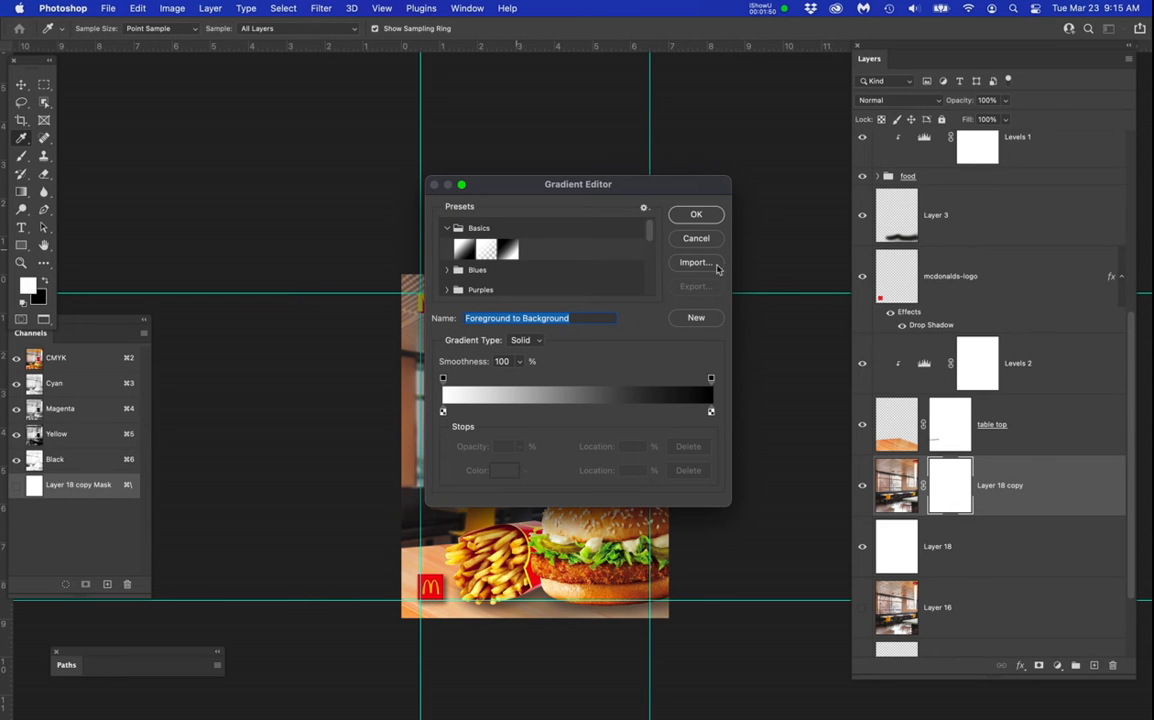
click(696, 214)
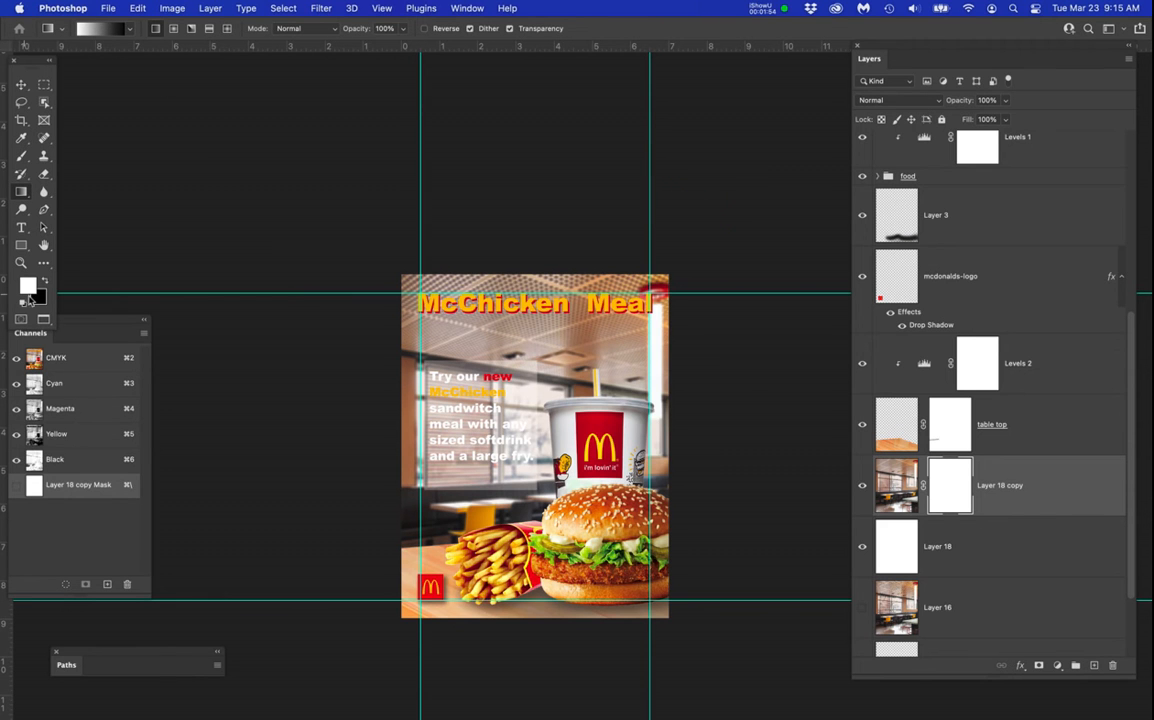
Make black the foreground color and draw a linear black-to-white gradient on the Layer 18 copy mask, from above the poster down to the burger.
key(x)
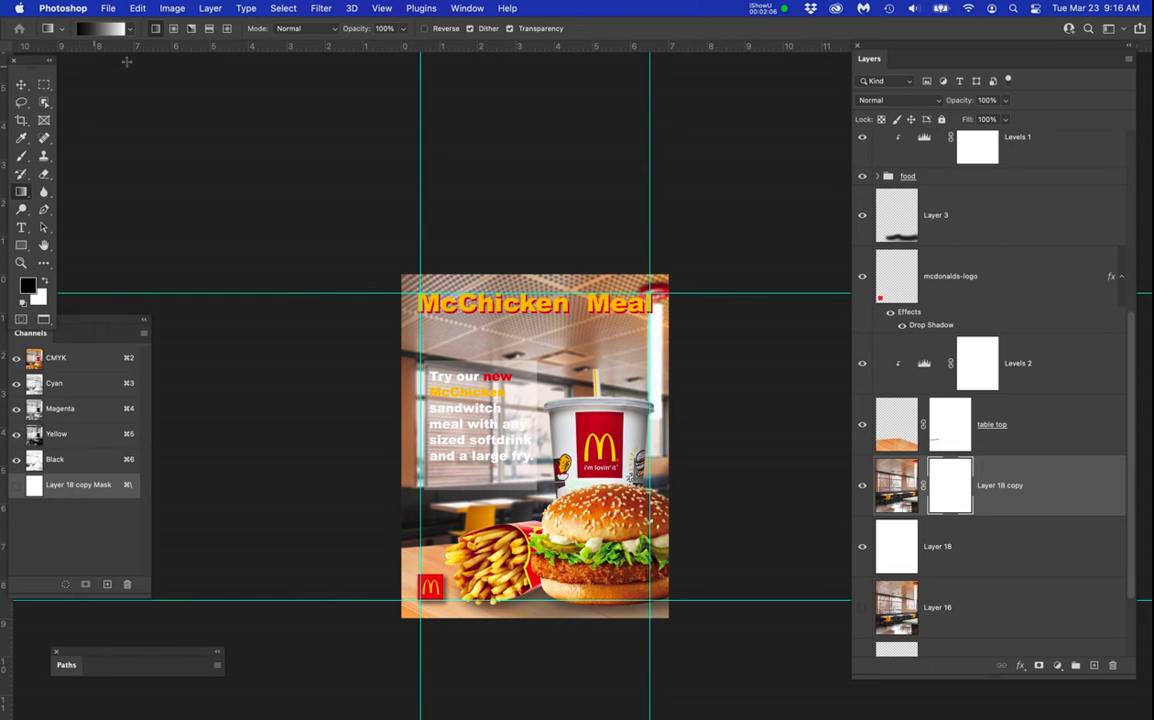
click(957, 477)
click(527, 163)
drag(527, 163, 540, 549)
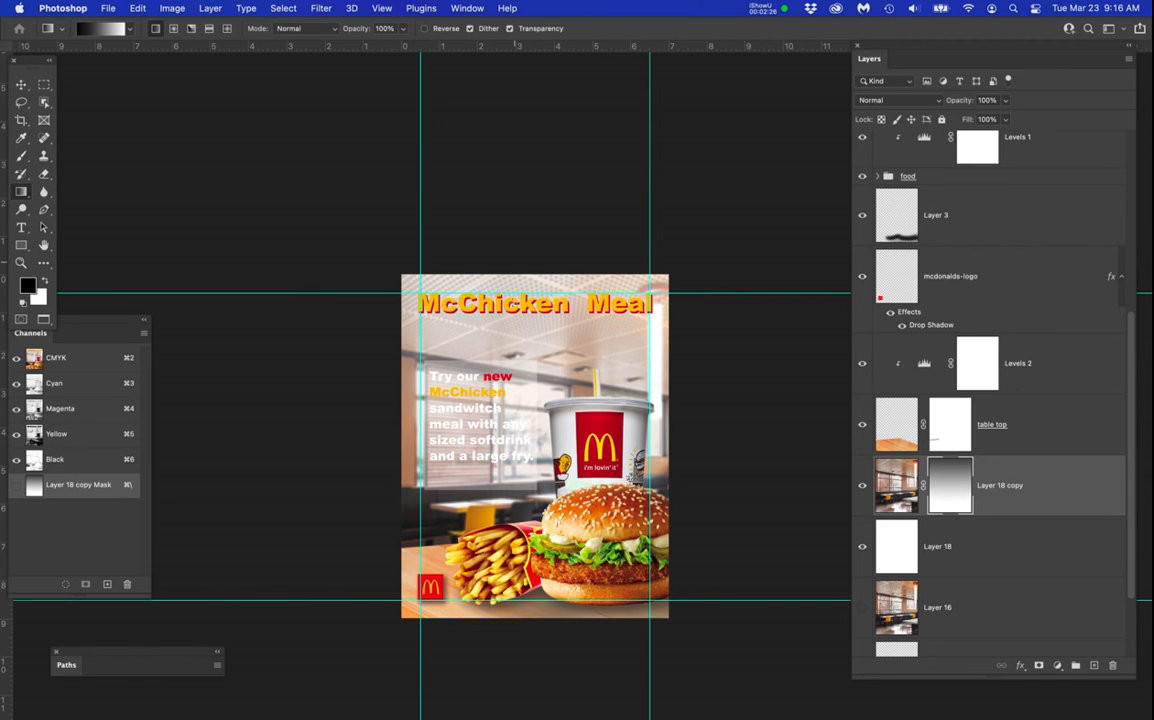
Compare the restaurant photo with and without its gradient mask by disabling and re-enabling the mask on Layer 18 copy.
scroll(519, 311, up, 5)
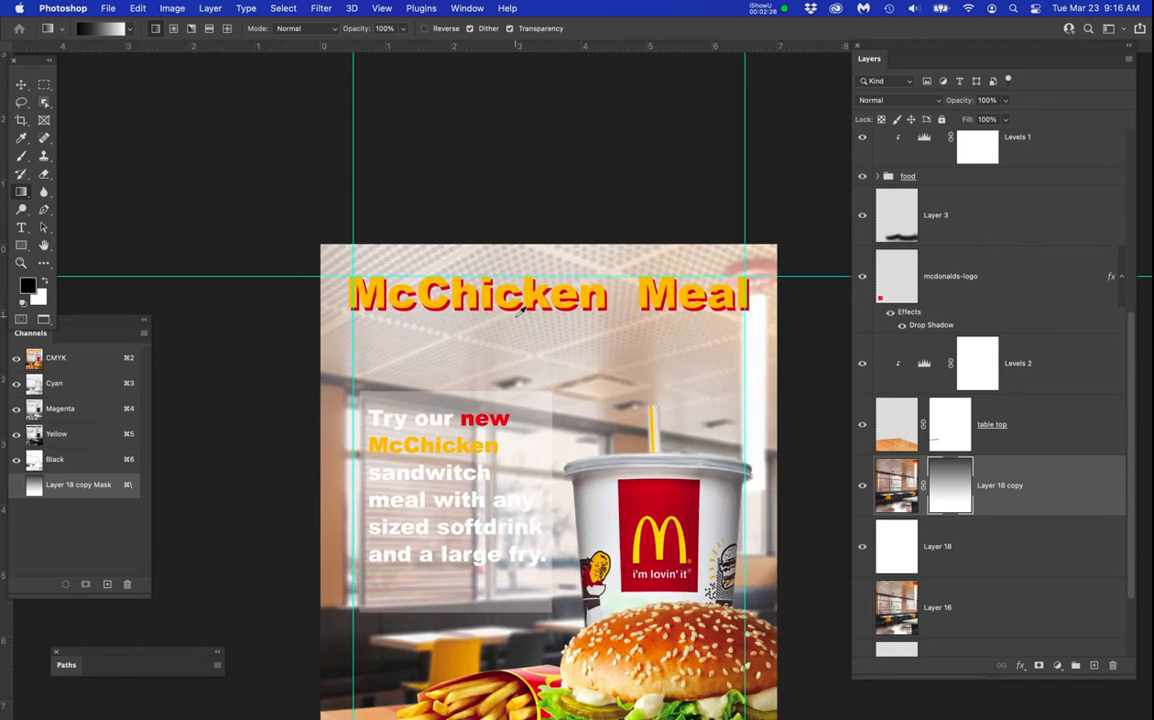
drag(533, 353, 534, 212)
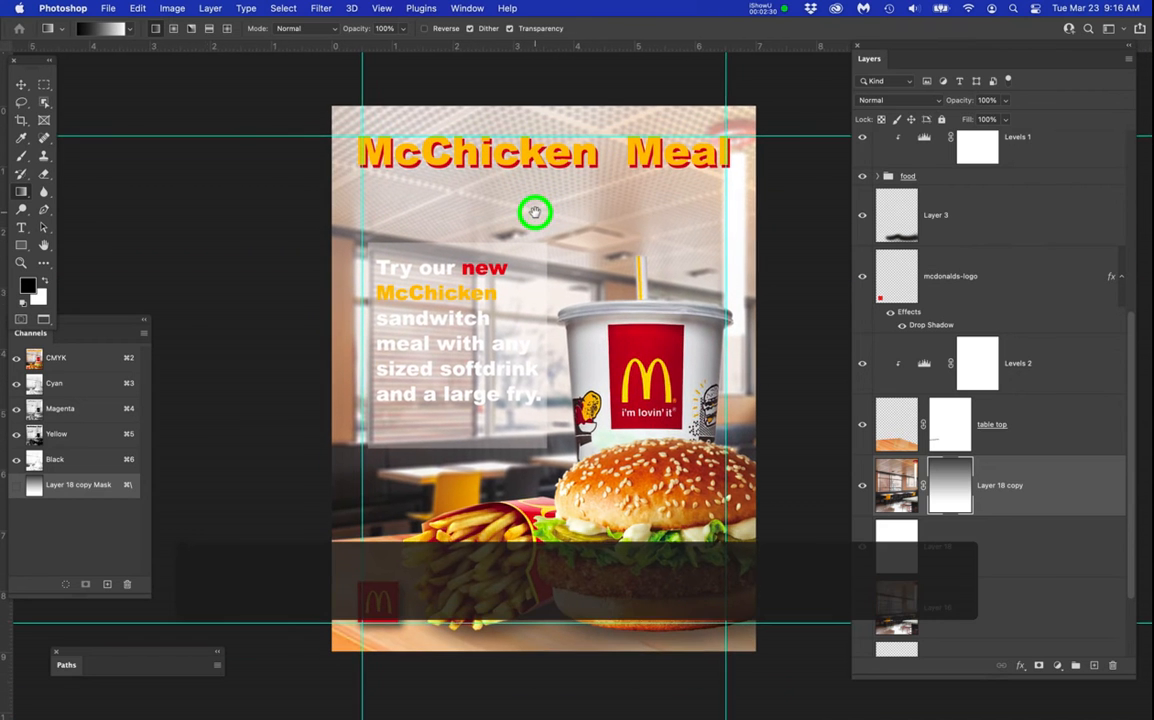
click(950, 482)
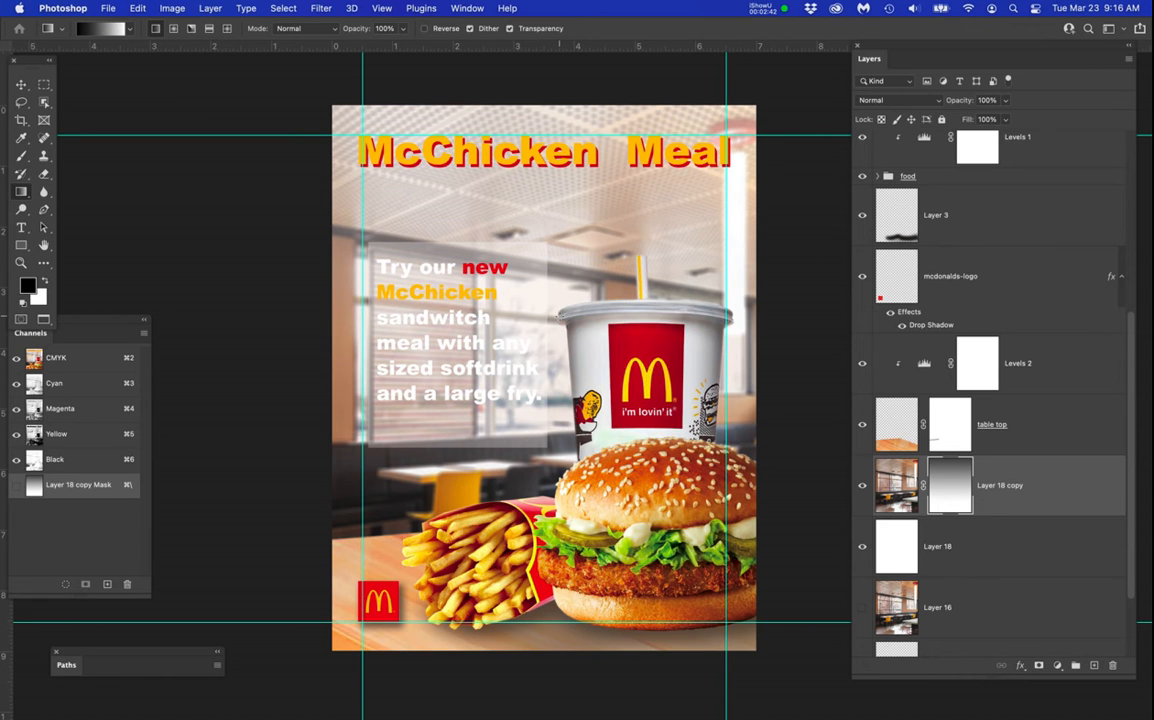
right_click(957, 480)
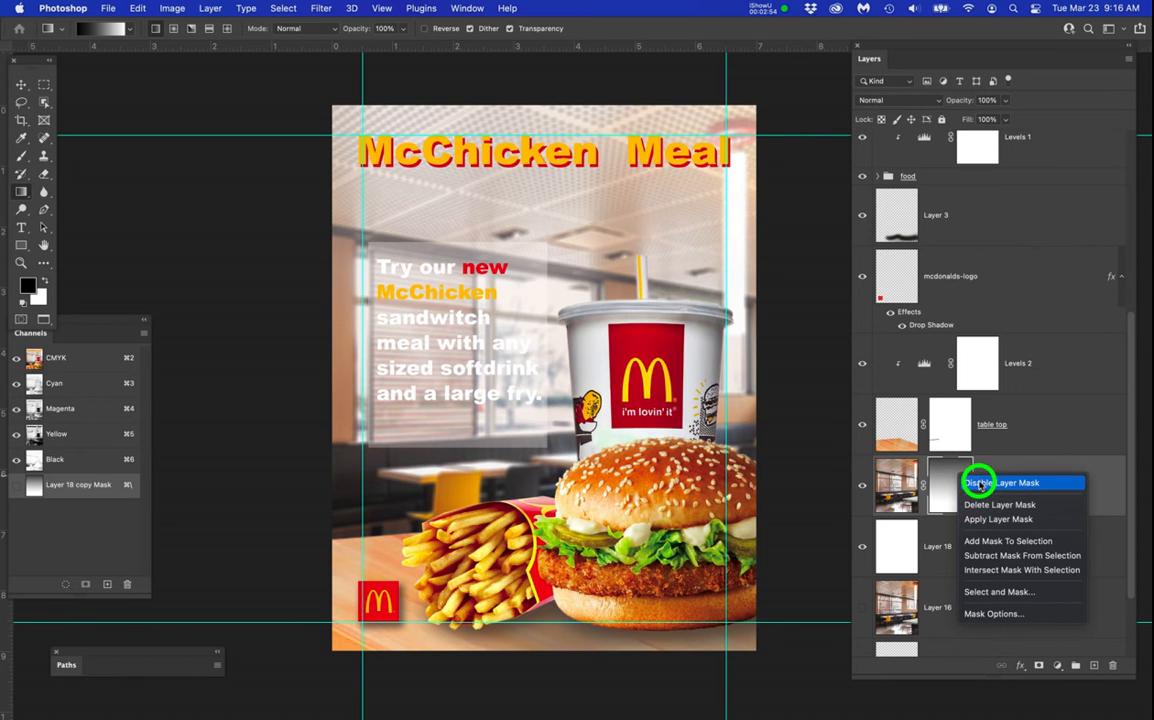
click(977, 483)
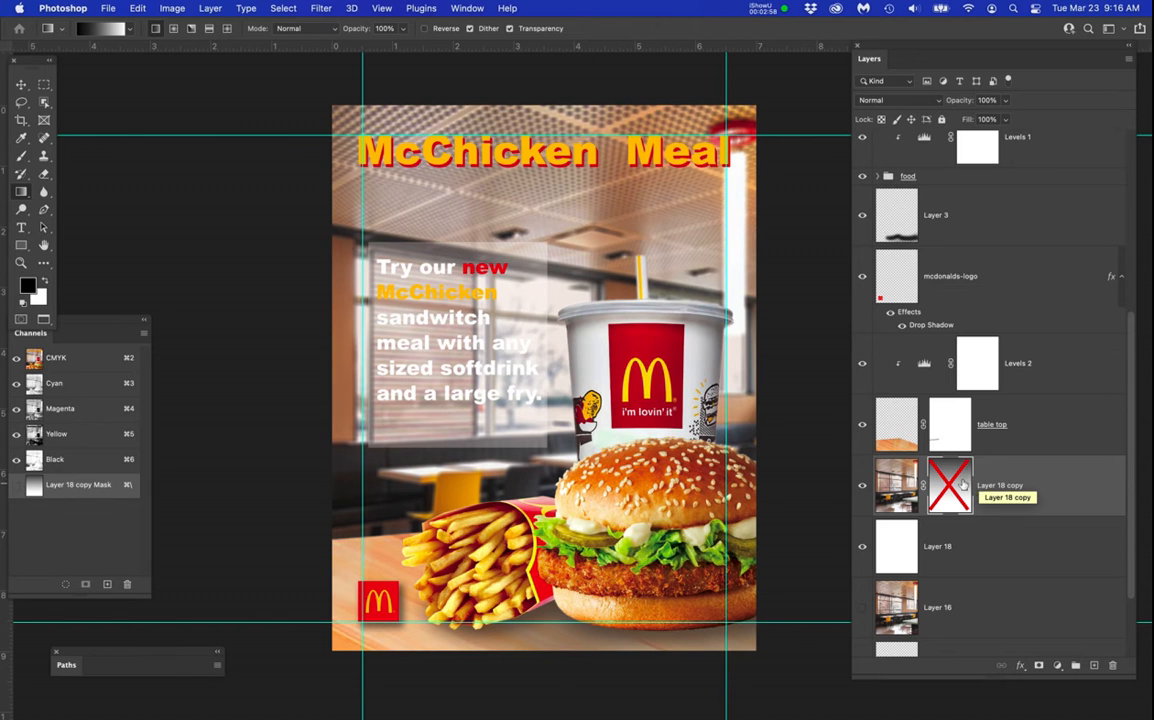
right_click(962, 480)
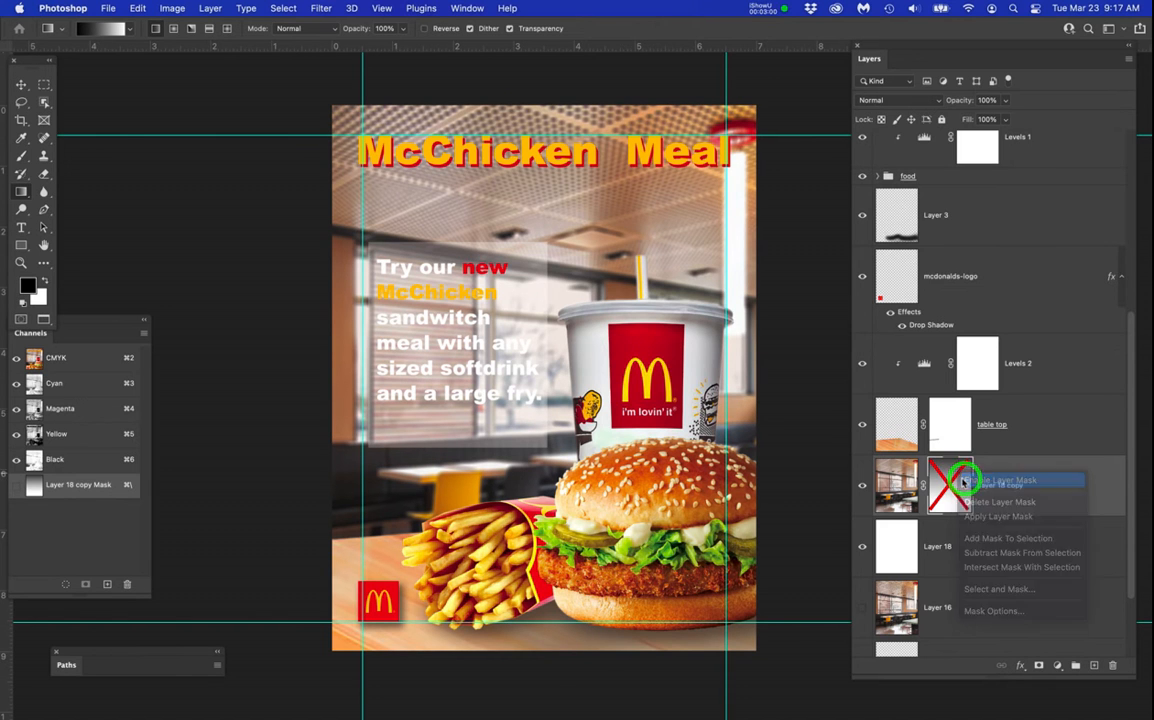
click(966, 480)
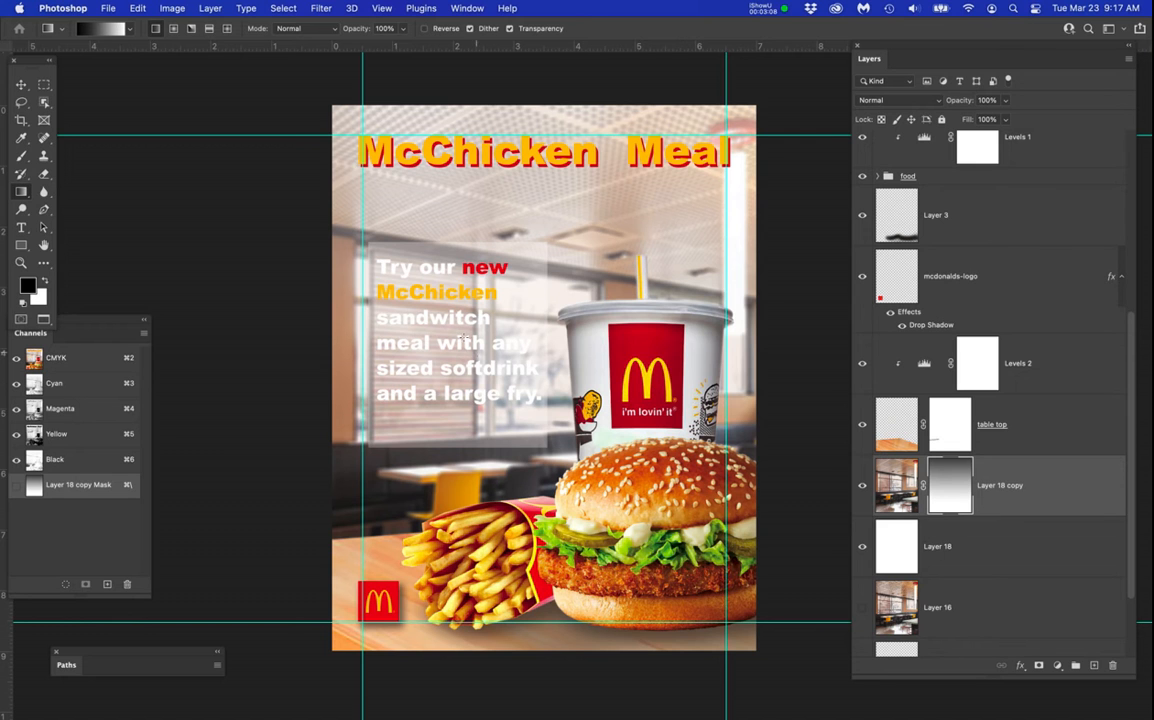
Hide Layer 17, the translucent white box behind the promotional text.
scroll(463, 318, up, 1)
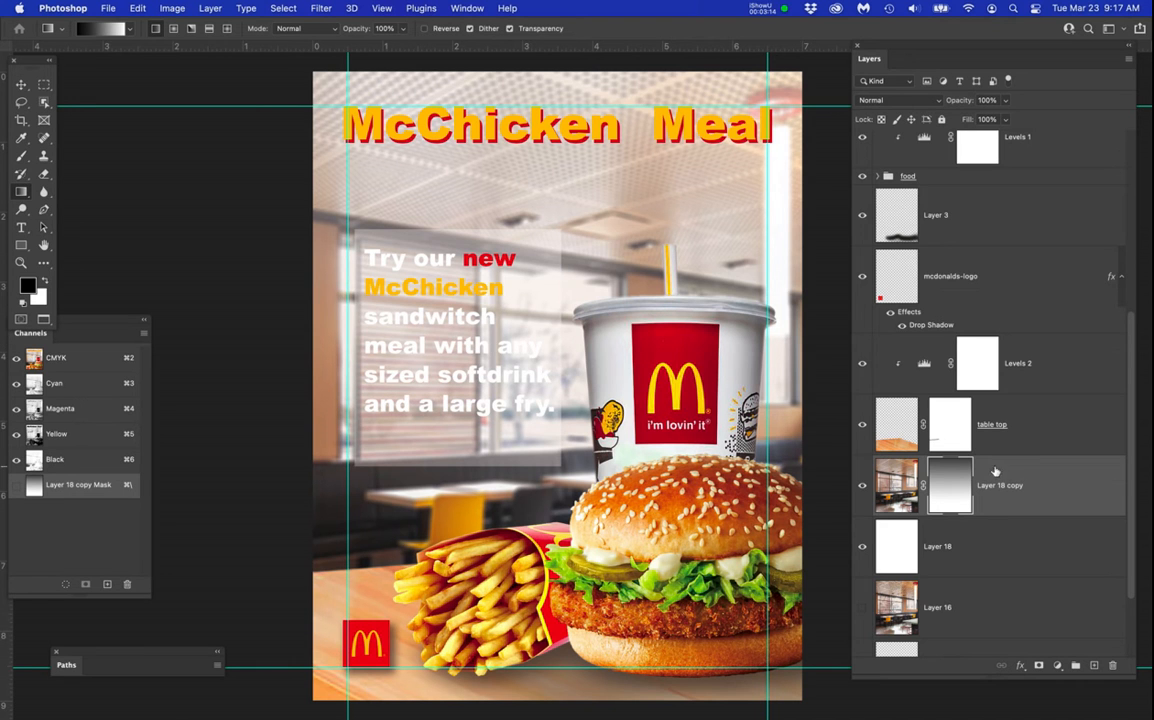
scroll(1010, 430, up, 6)
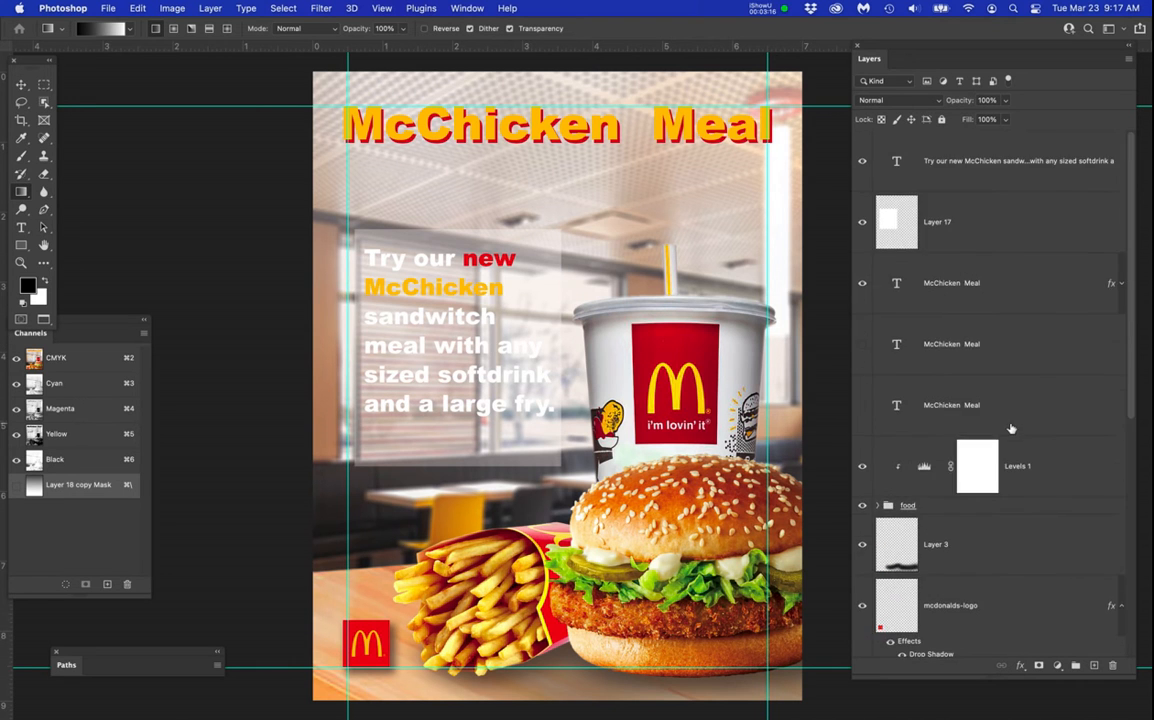
click(864, 223)
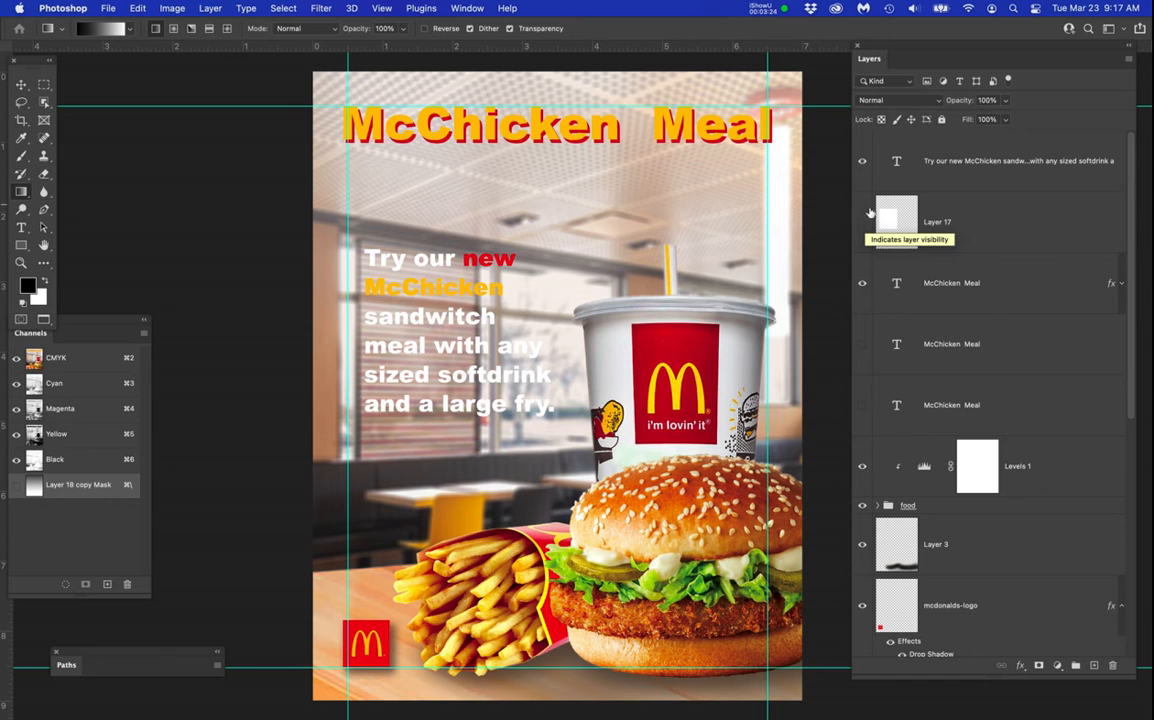
Add a drop shadow to the promotional text layer with Multiply blending, 69% opacity, 114° angle, 9 px distance and 9 px size.
click(959, 168)
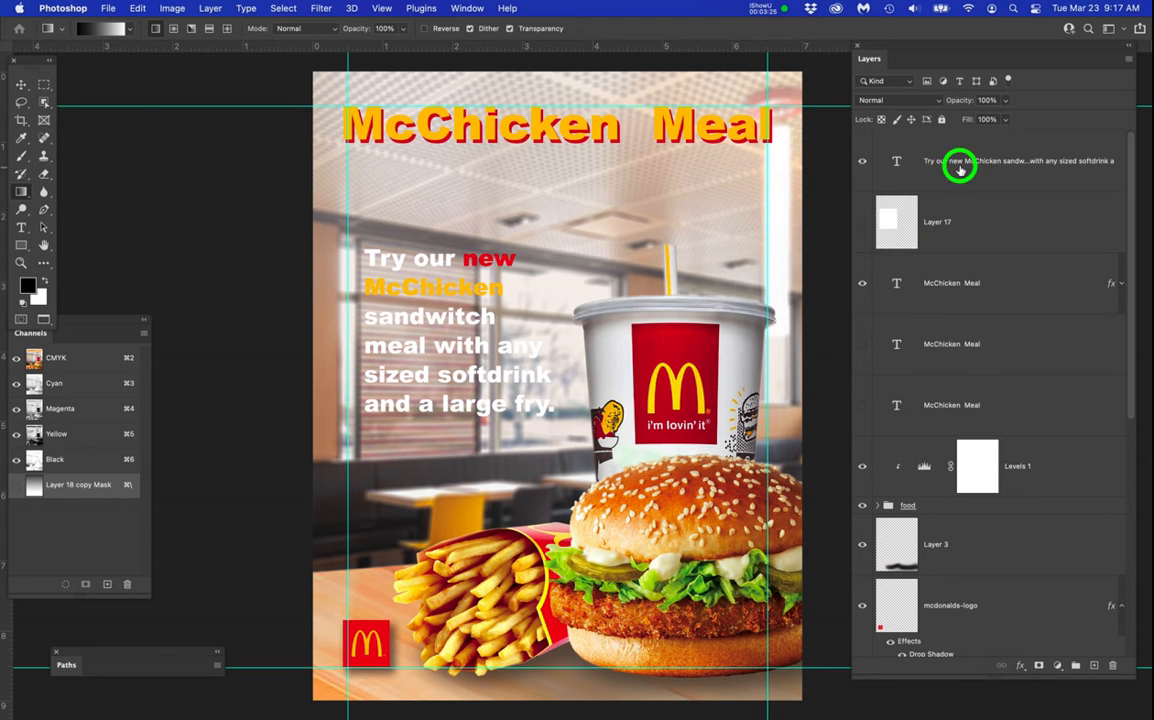
click(1020, 667)
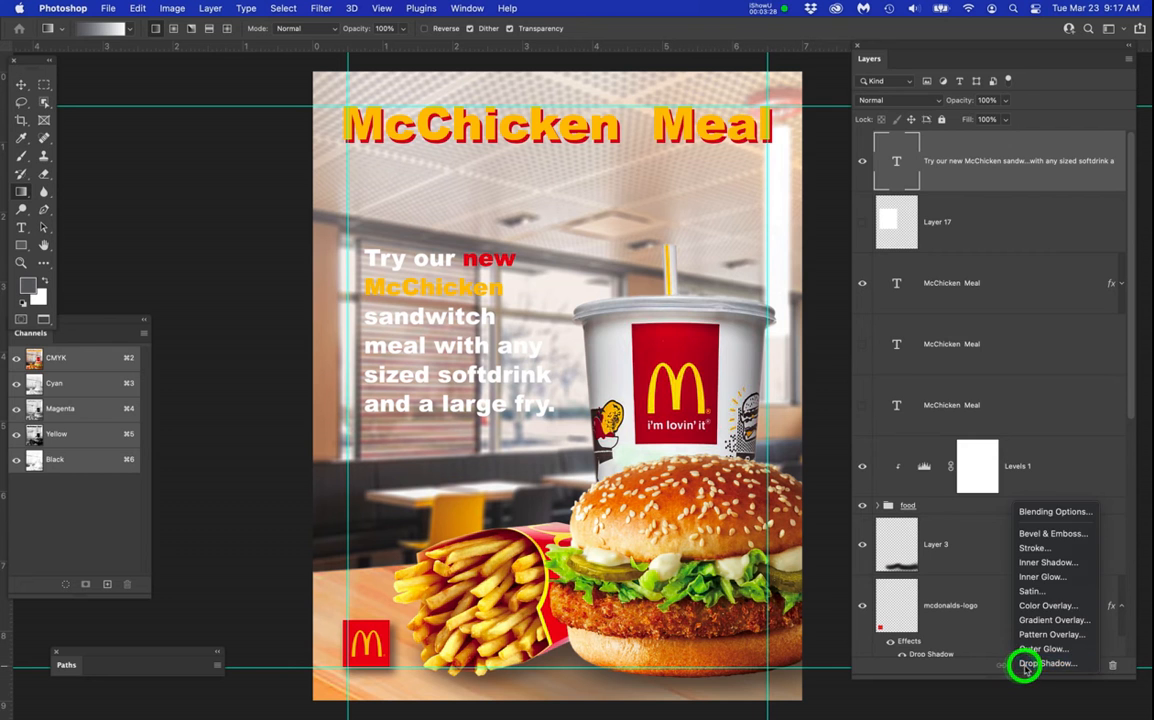
click(1033, 664)
drag(633, 145, 689, 131)
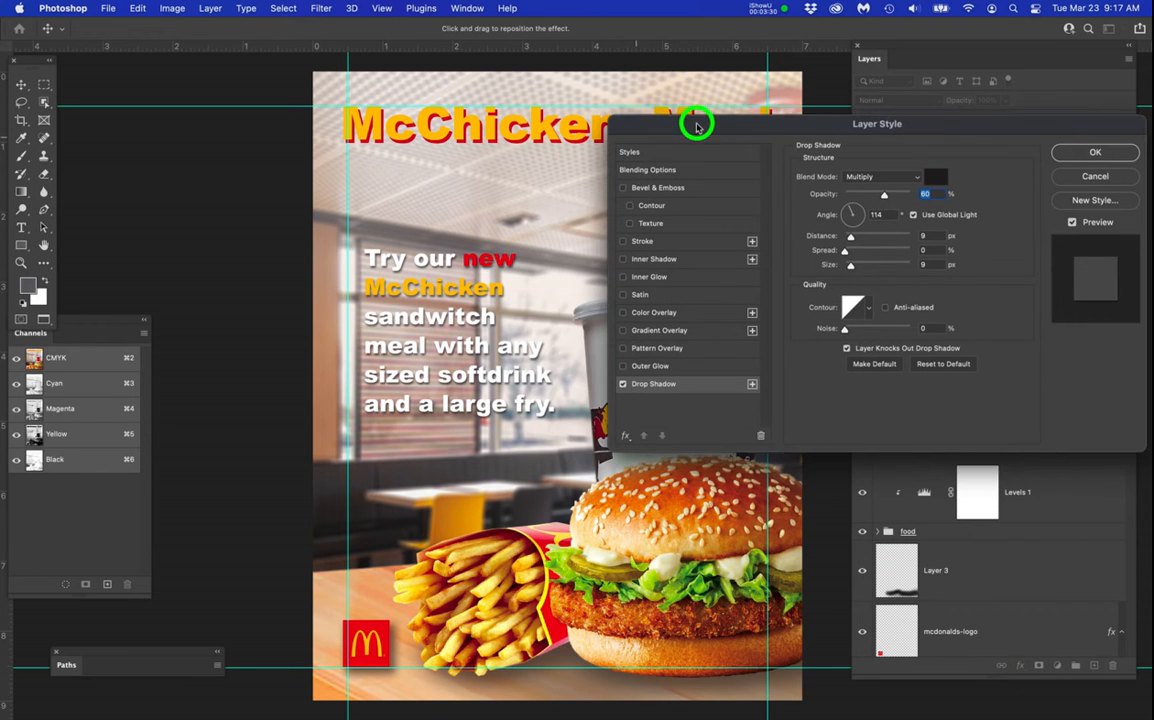
scroll(481, 343, up, 1)
drag(481, 343, 415, 312)
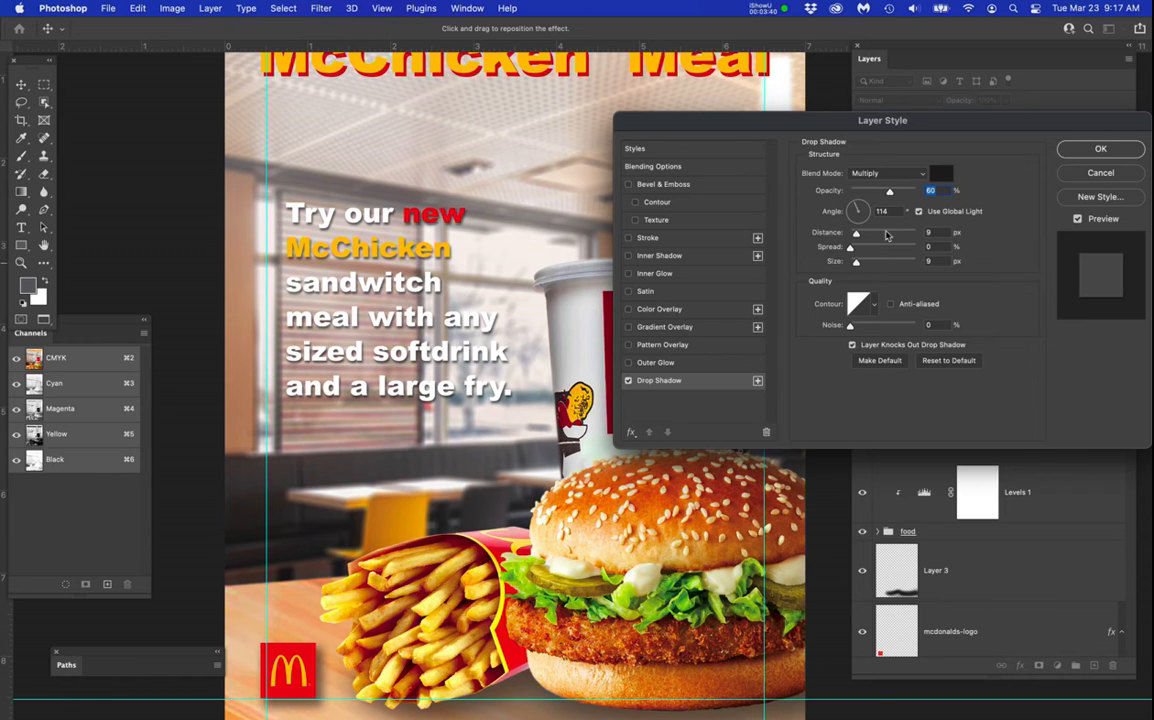
drag(890, 196, 897, 197)
click(1098, 150)
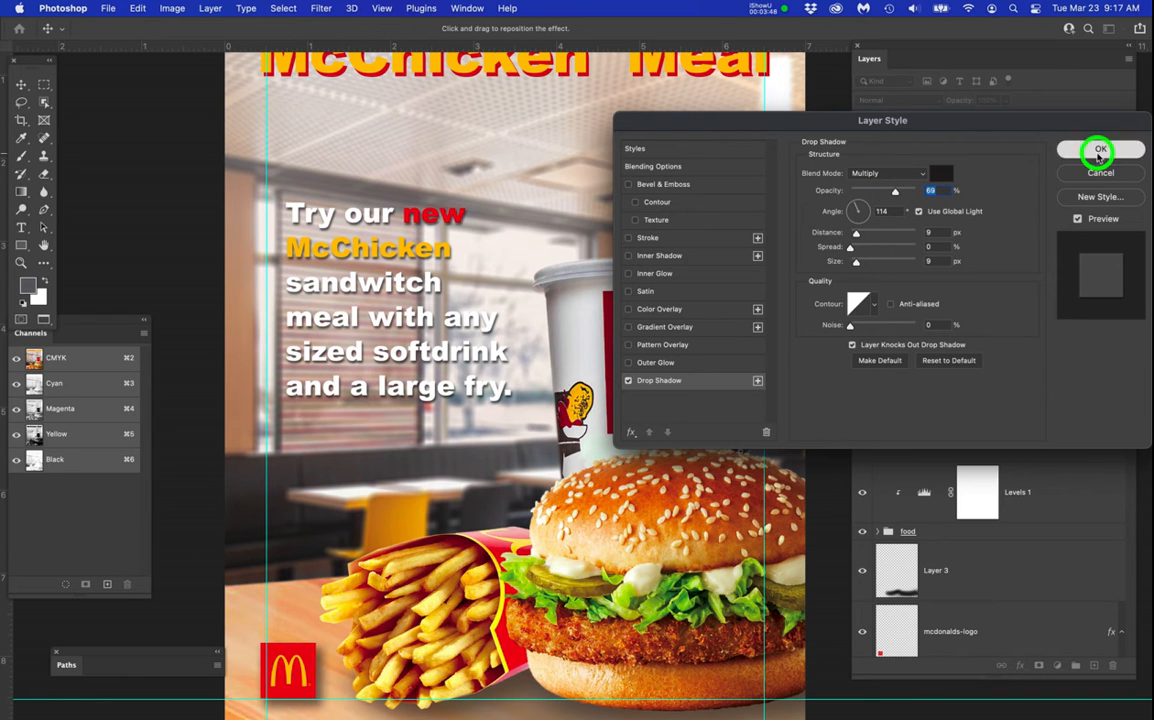
Compare the poster with and without the McChicken Meal title by hiding and re-showing the title's visible layer.
scroll(591, 243, down, 1)
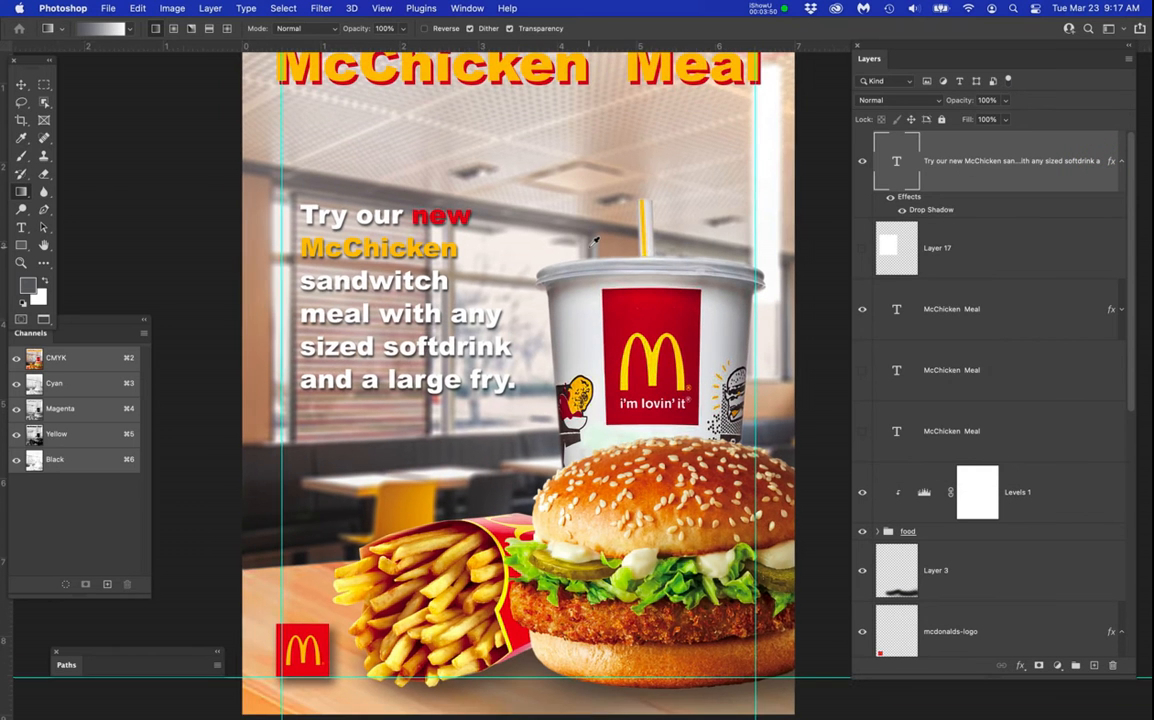
scroll(594, 240, down, 1)
scroll(589, 247, up, 2)
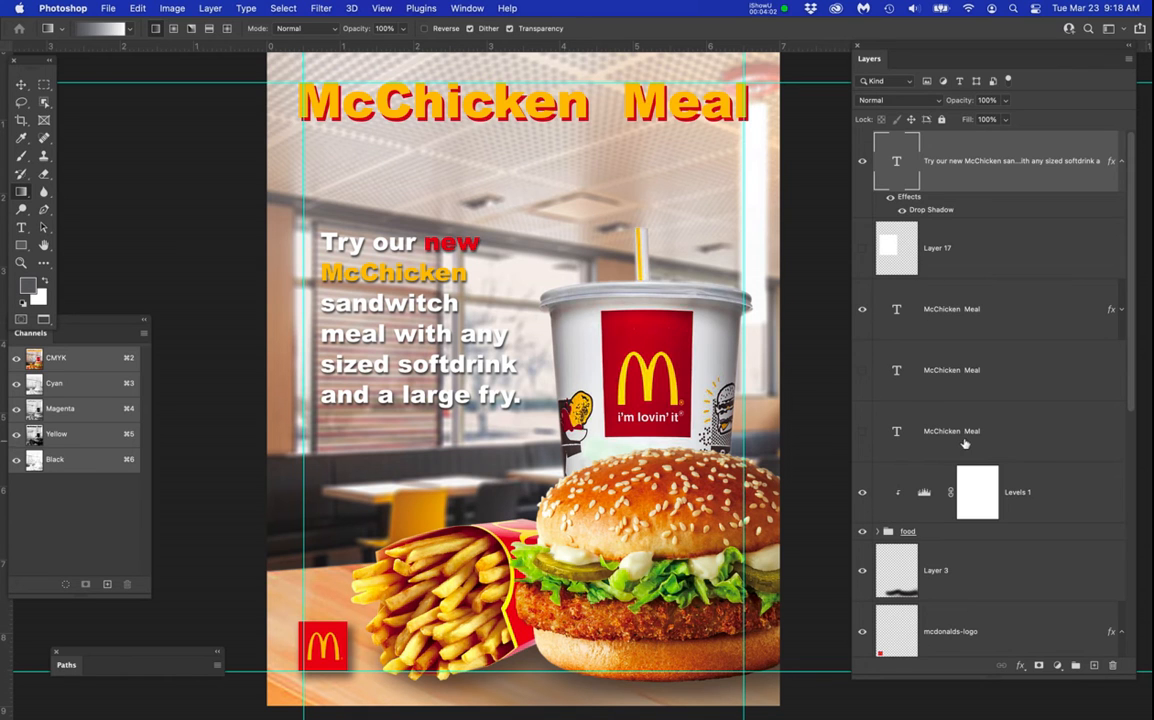
click(862, 309)
click(862, 309)
Try copying the promotional text's drop shadow onto the visible McChicken Meal title layer, and undo the copy.
drag(932, 210, 953, 319)
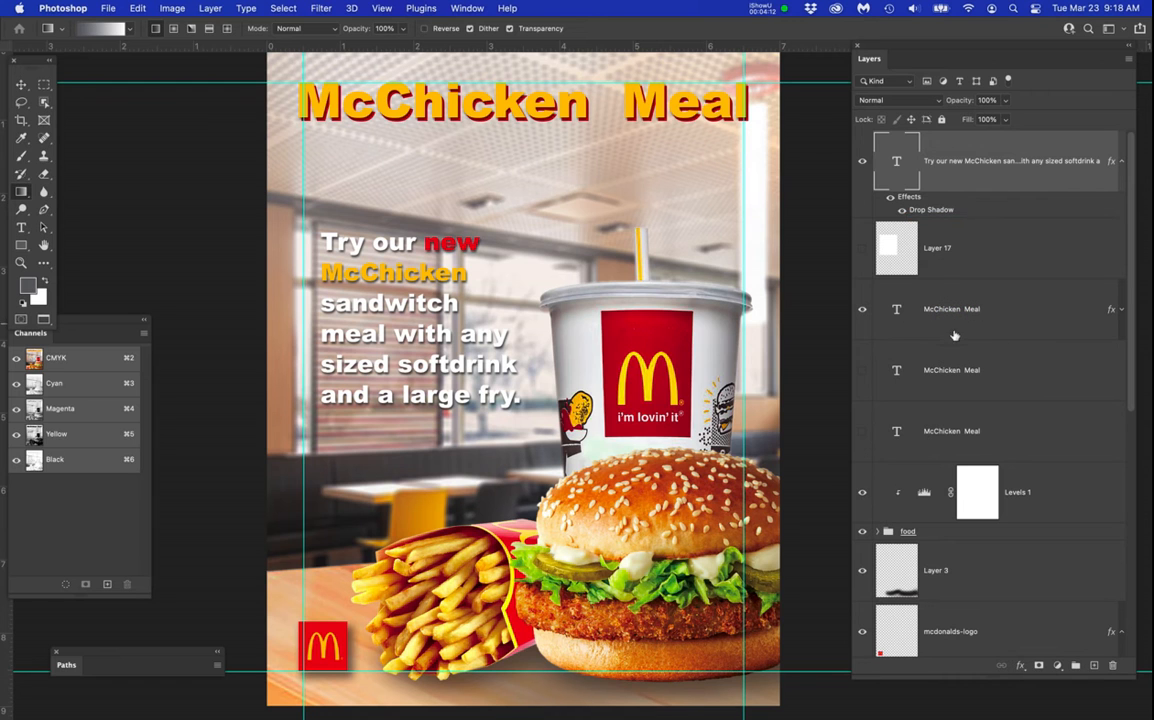
click(1122, 311)
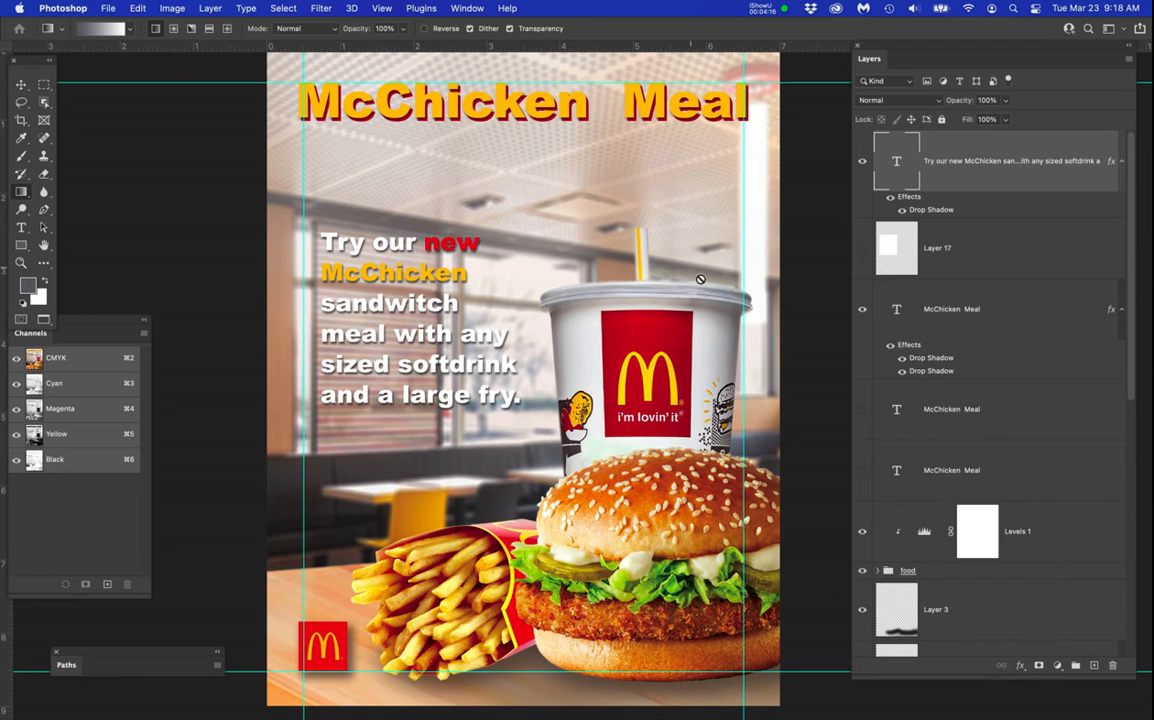
key(super+z)
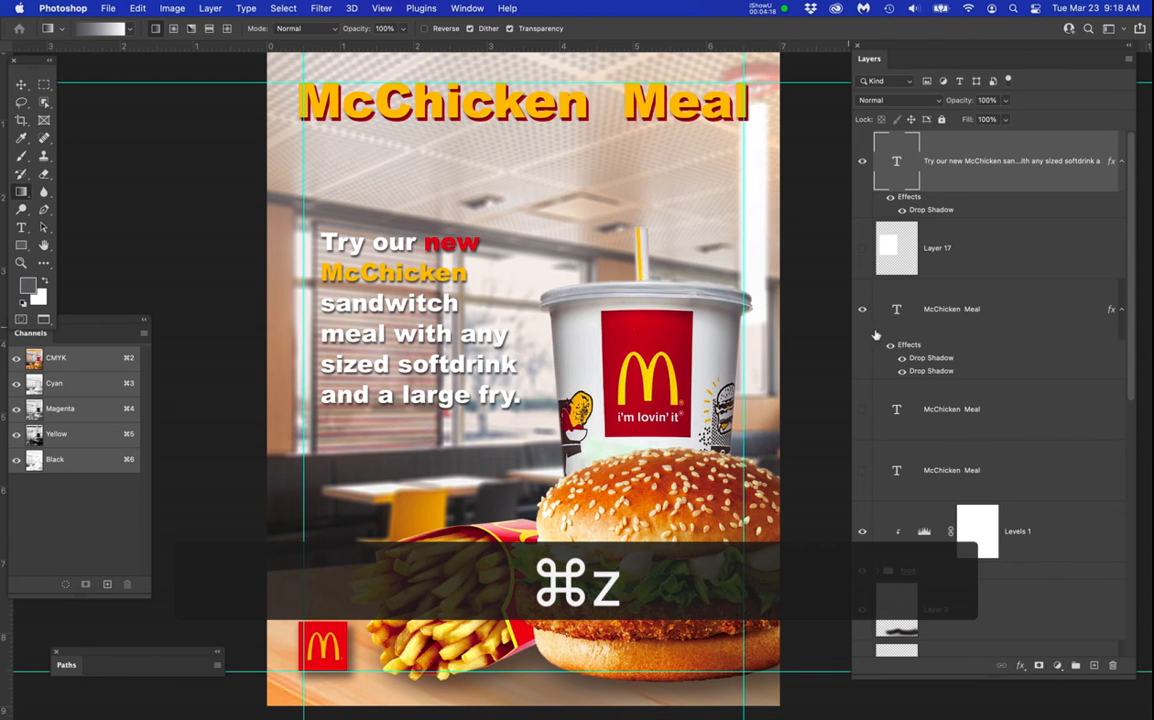
click(807, 192)
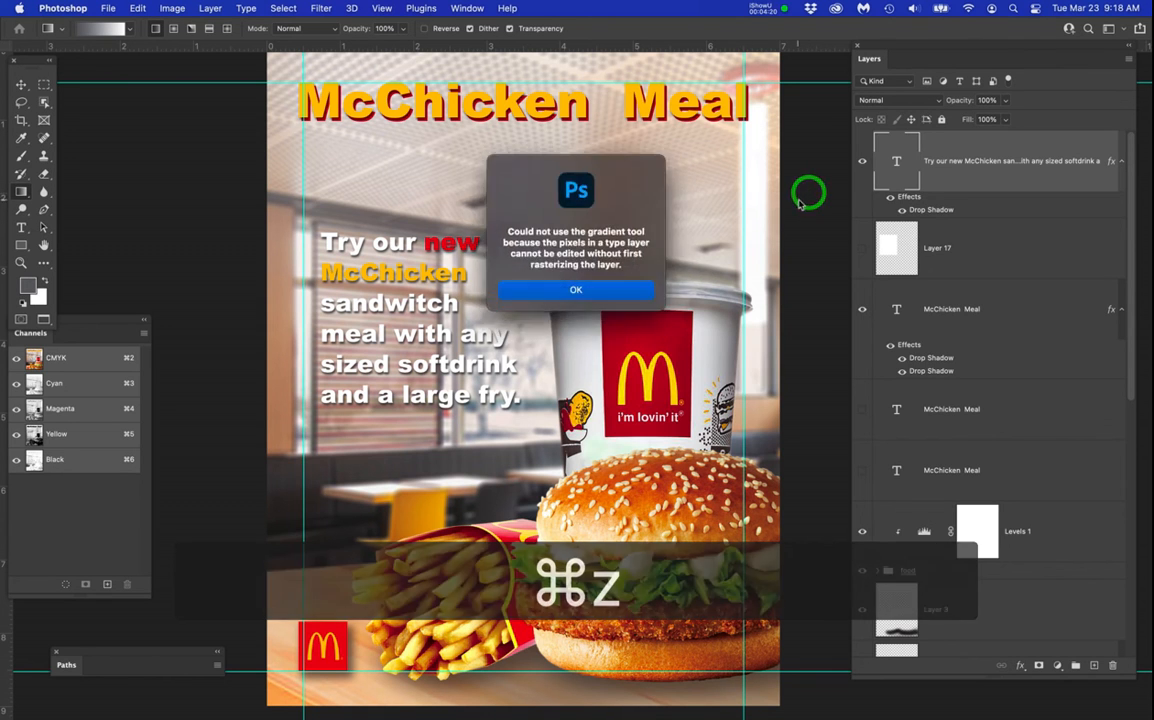
click(585, 291)
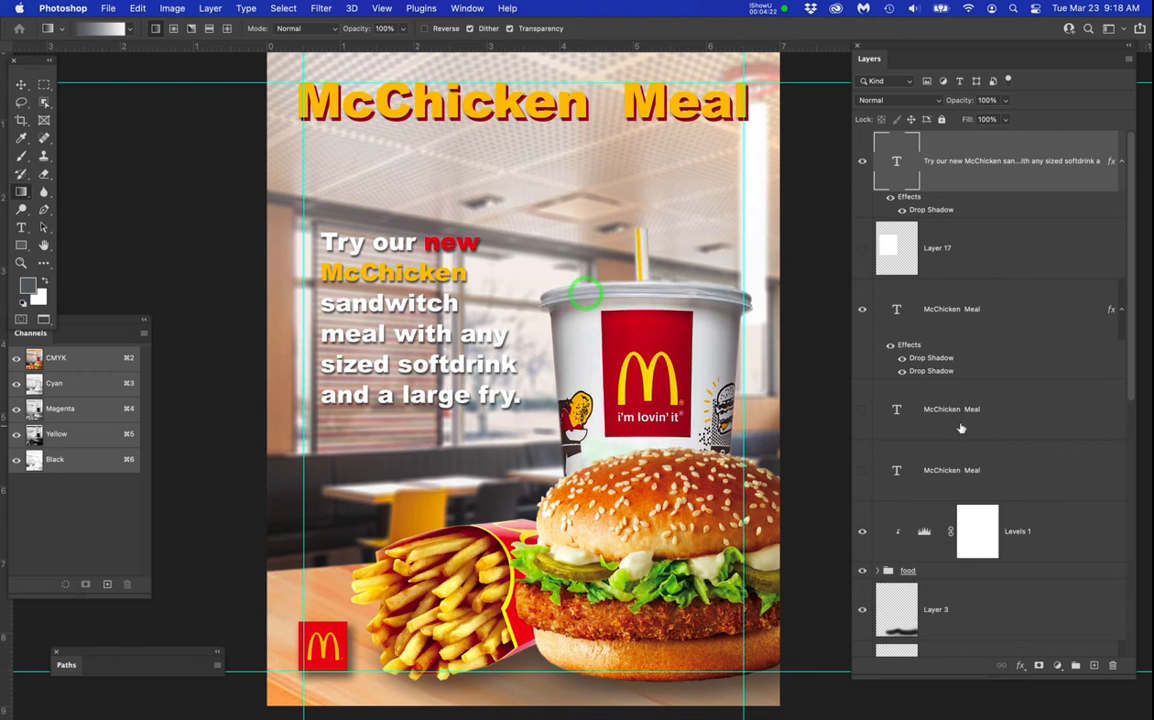
key(super+z)
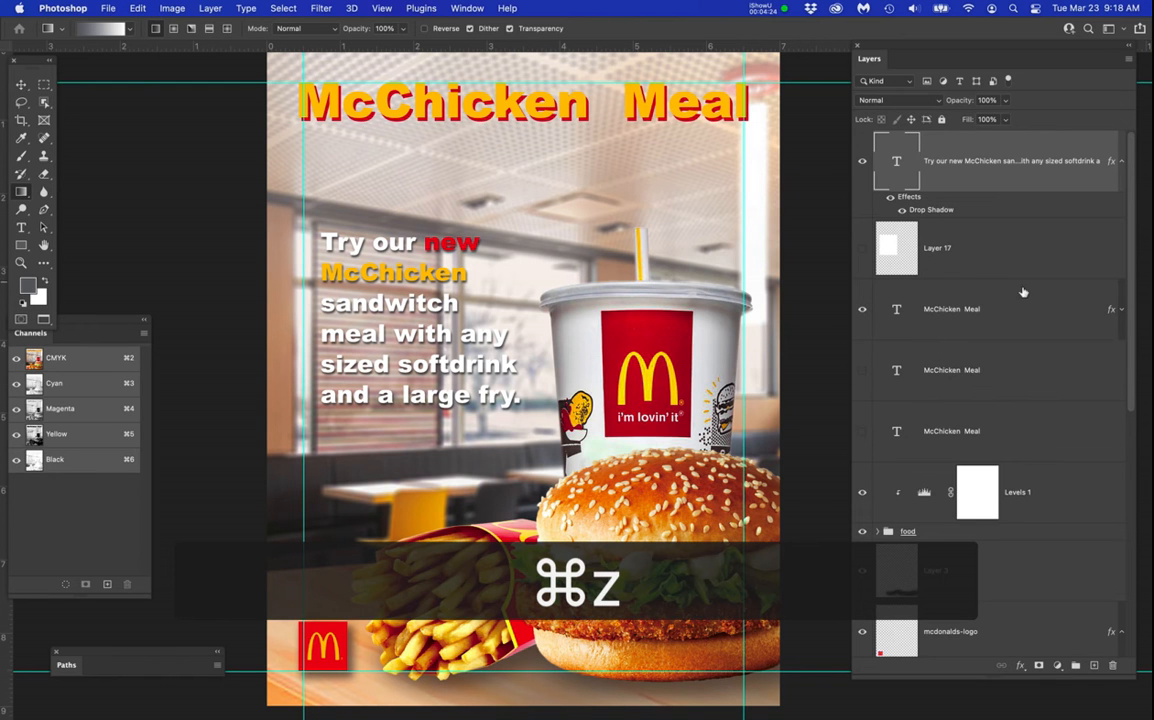
Expand the effects of the visible McChicken Meal title layer and compare the title with and without its drop shadow.
click(1122, 309)
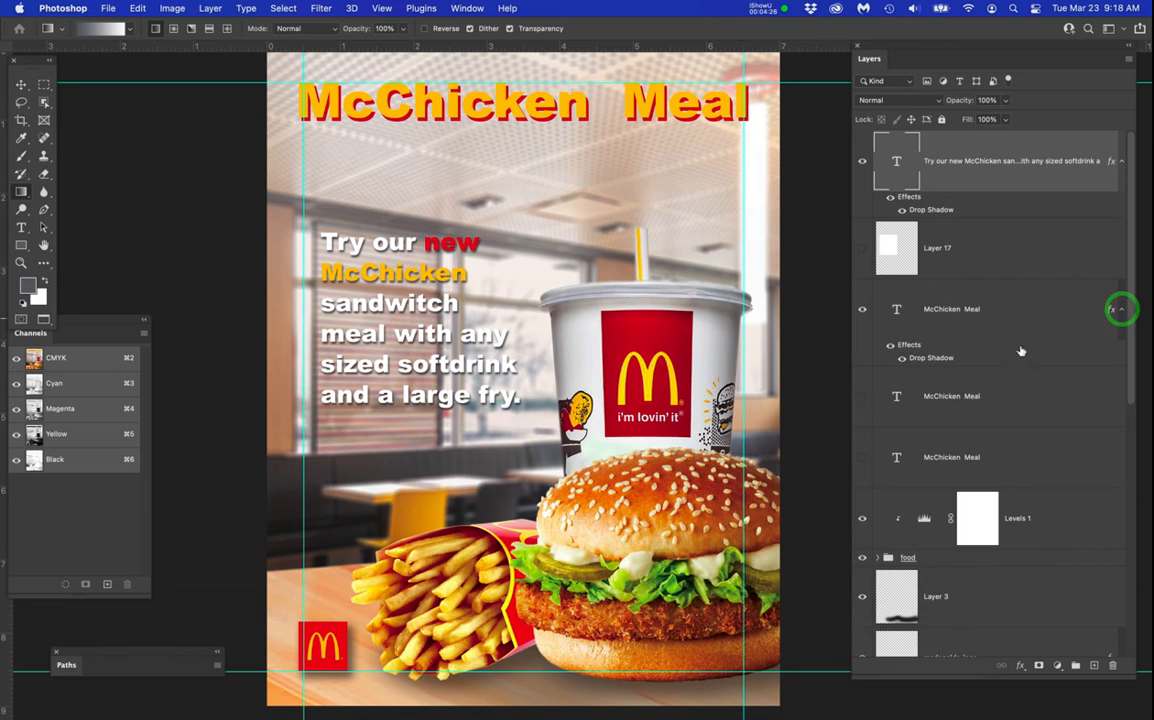
click(900, 363)
click(900, 363)
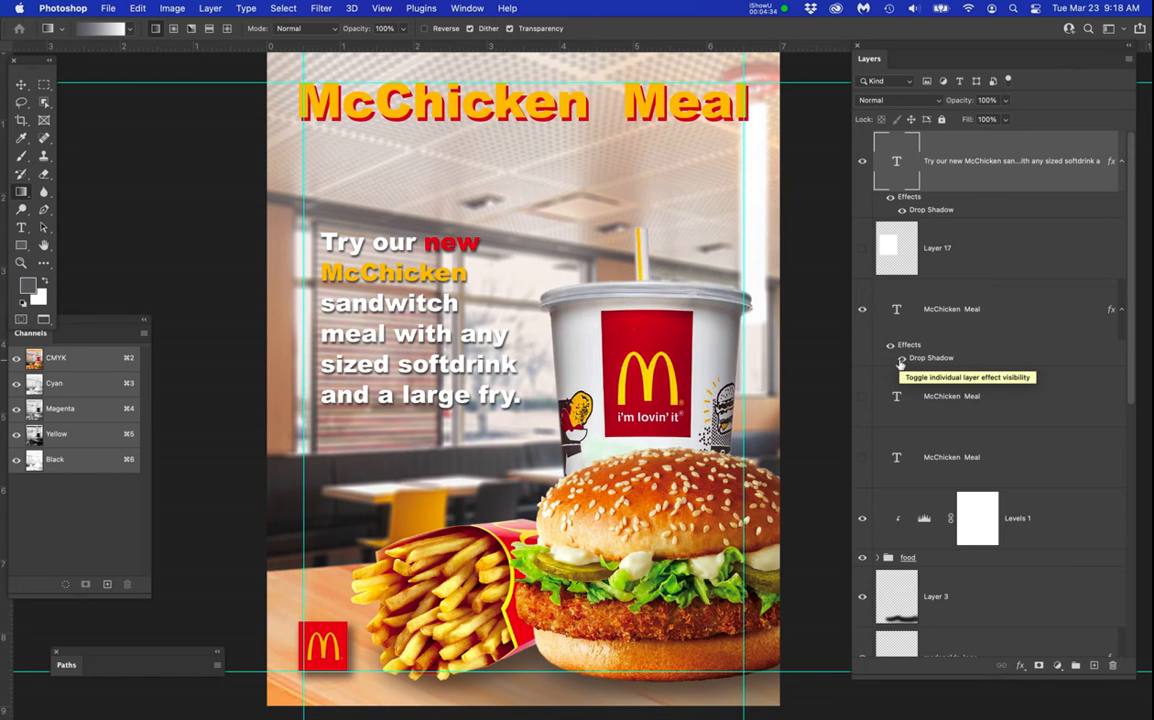
Load the outline of the Layer 17 box as a selection and create an empty layer directly above Layer 3.
super+click(889, 247)
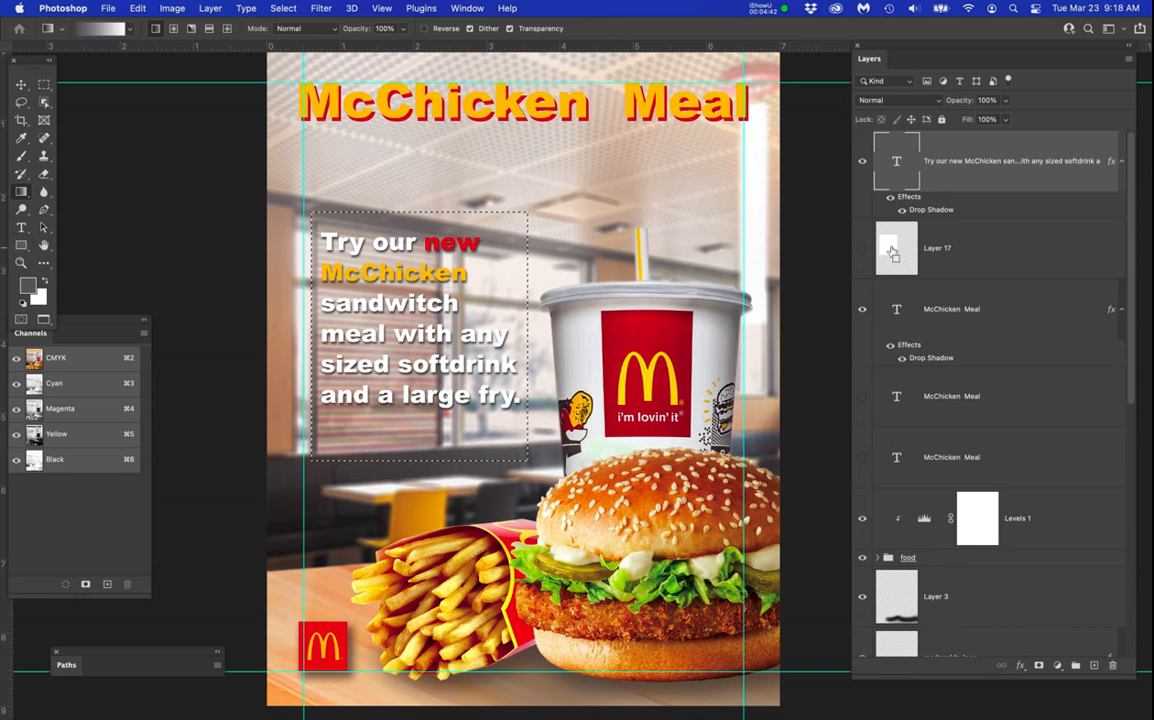
scroll(893, 516, down, 3)
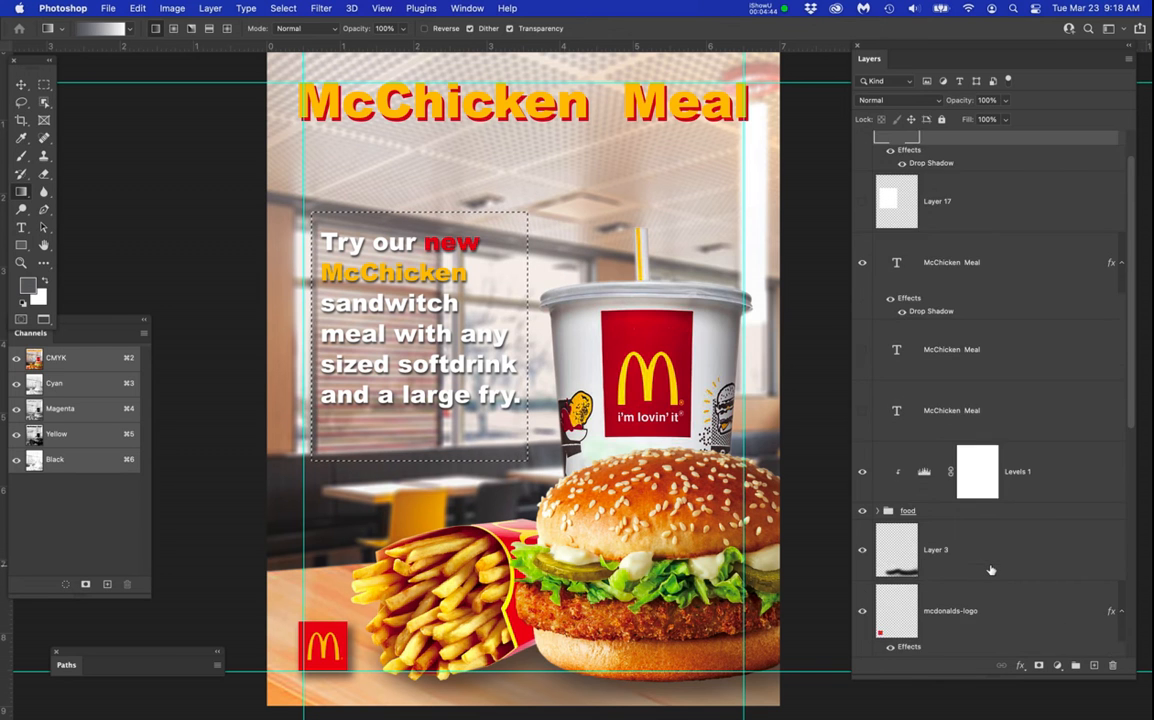
scroll(990, 570, down, 8)
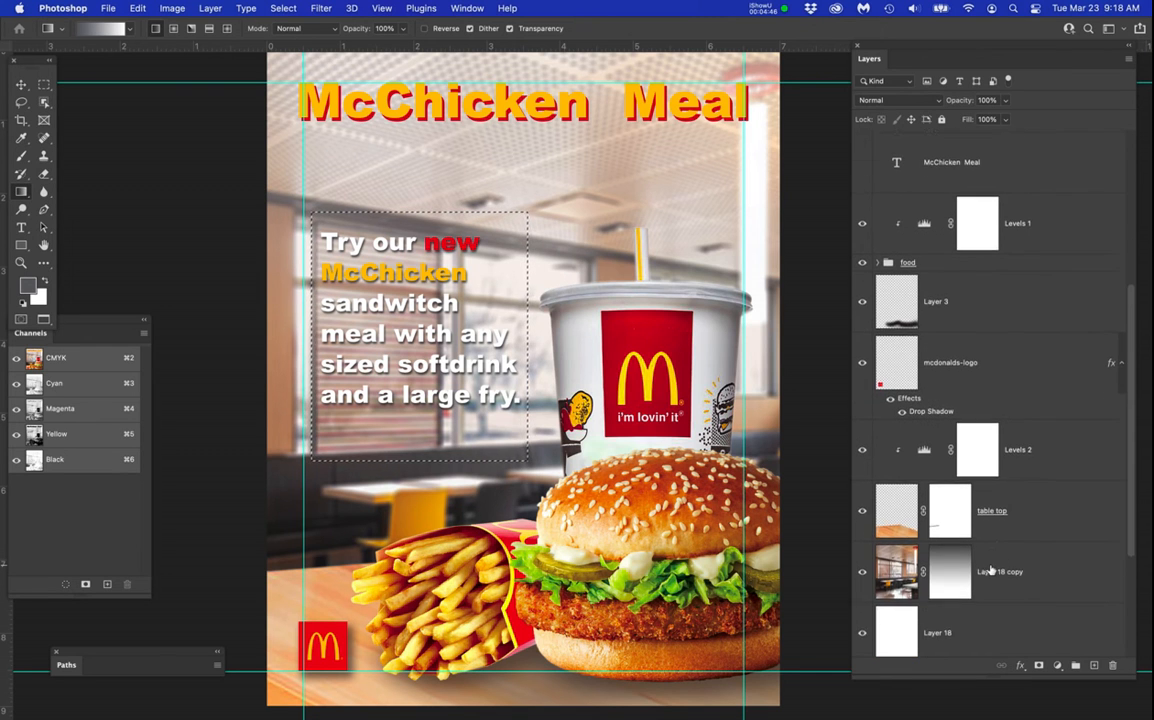
scroll(991, 560, up, 1)
scroll(995, 545, up, 1)
click(1008, 320)
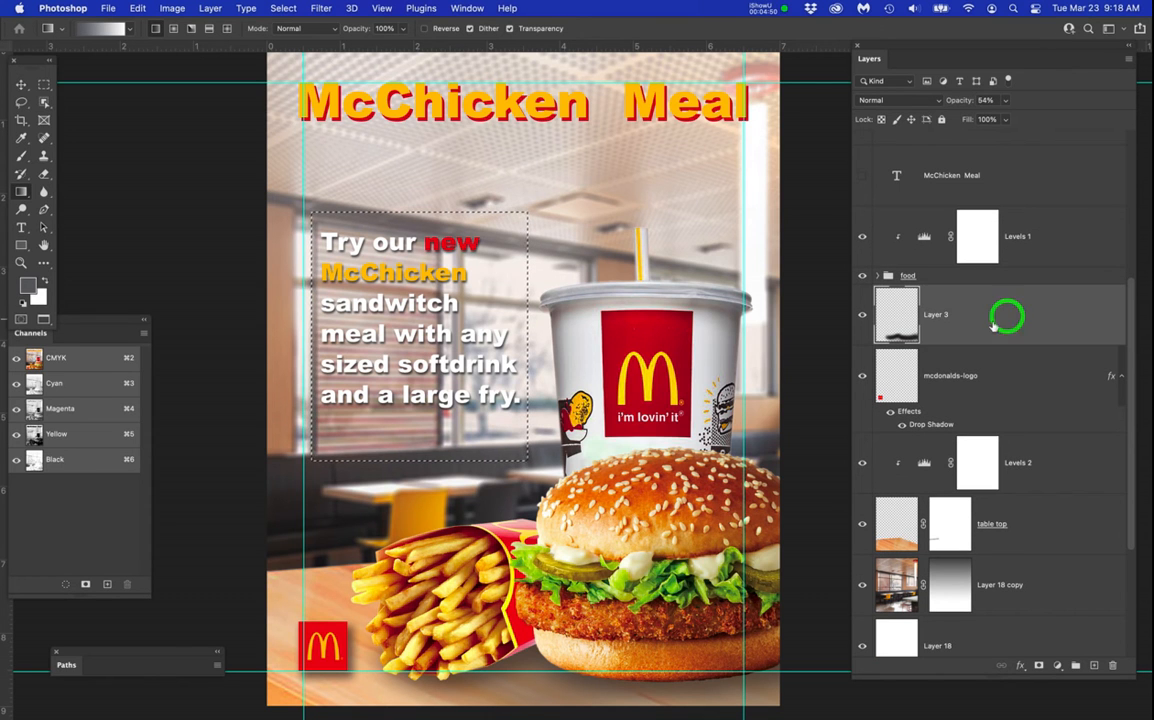
click(1094, 665)
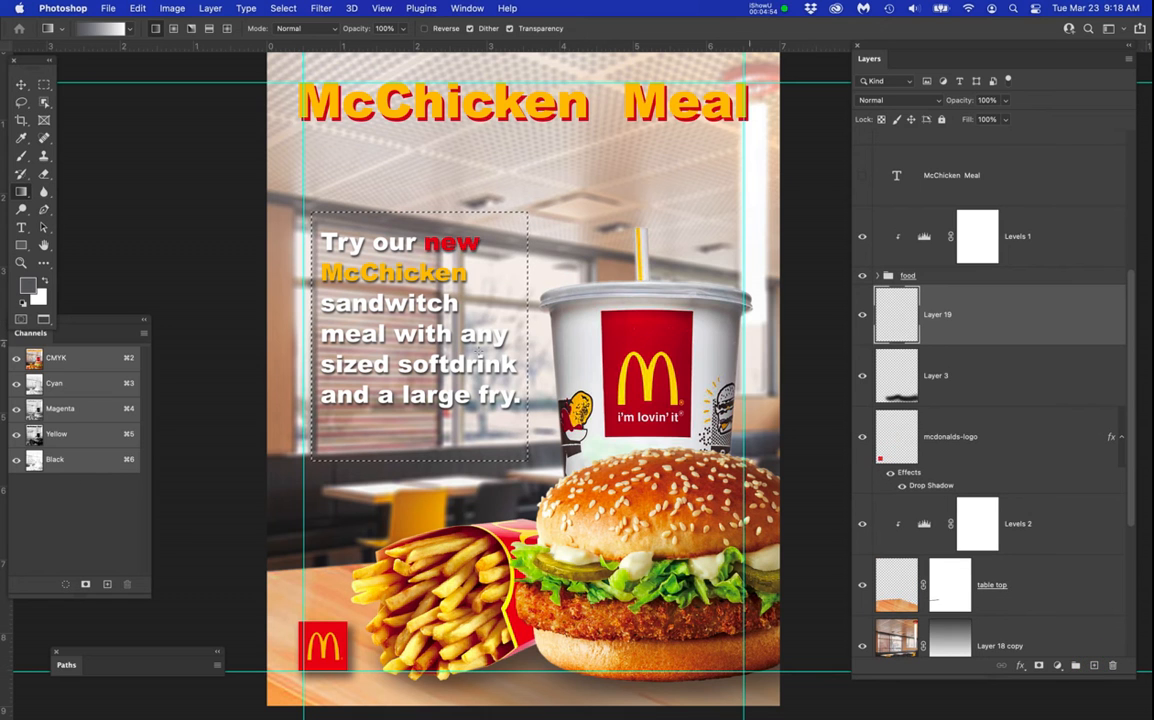
Sample a dark grey from the restaurant photo below the text, fill the box selection with it on the new layer, and deselect.
key(b)
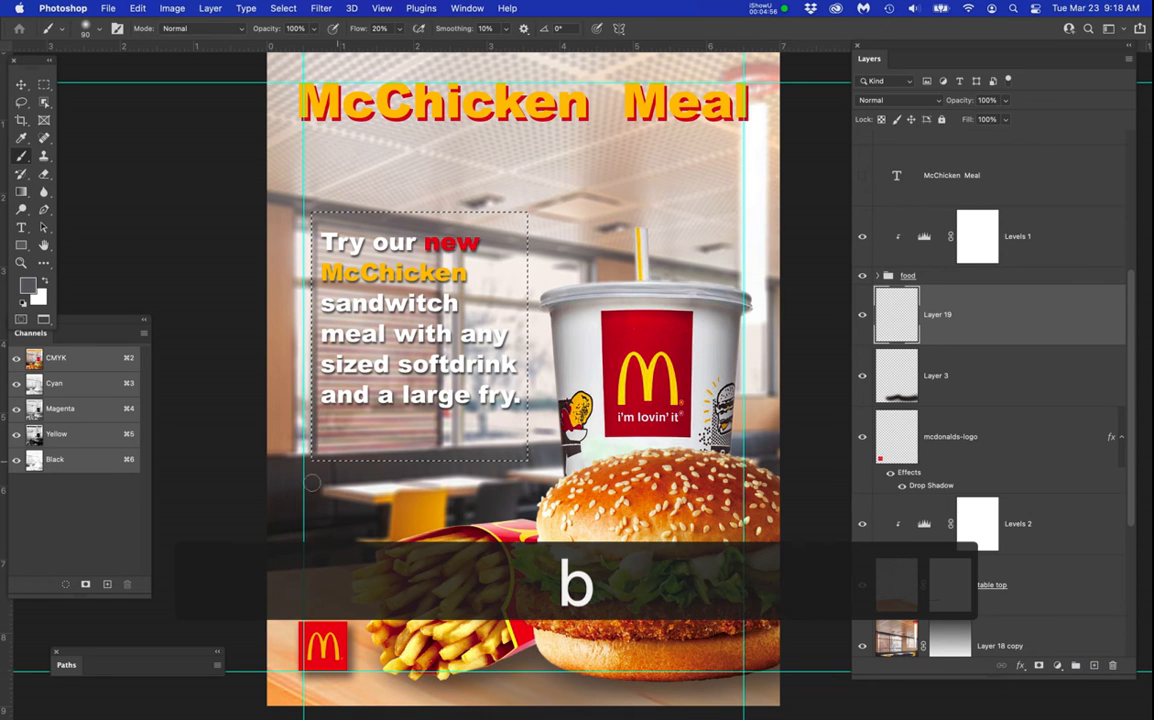
click(380, 465)
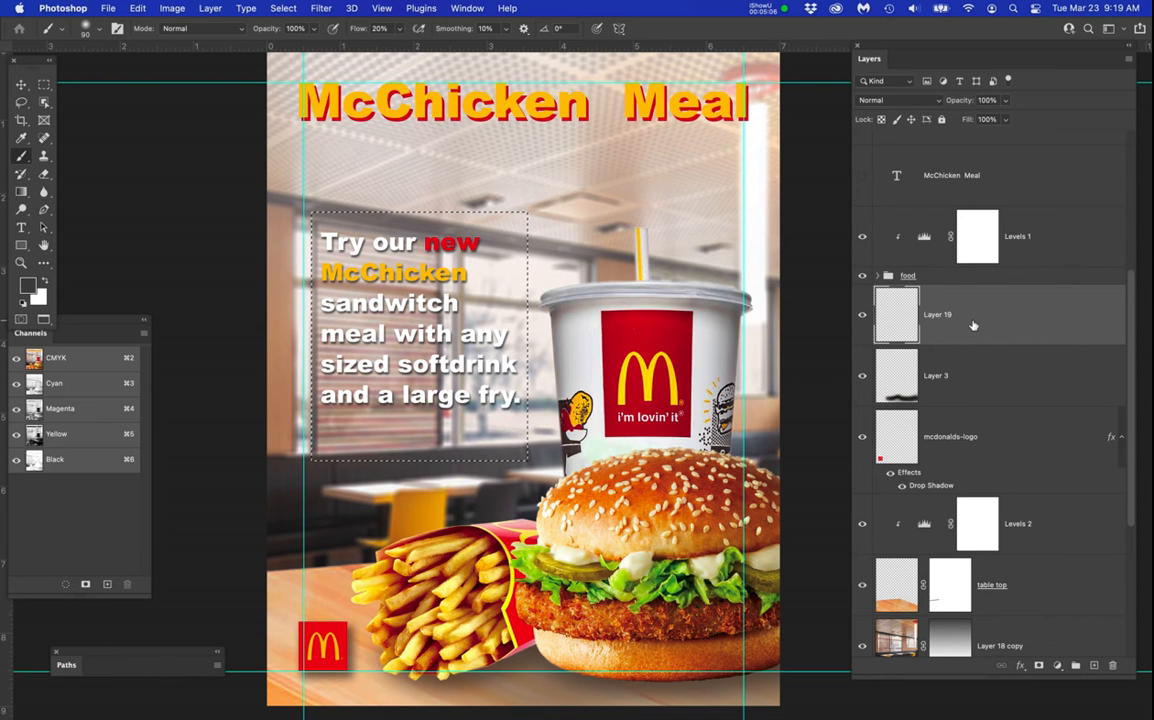
key(alt+BackSpace)
key(super+d)
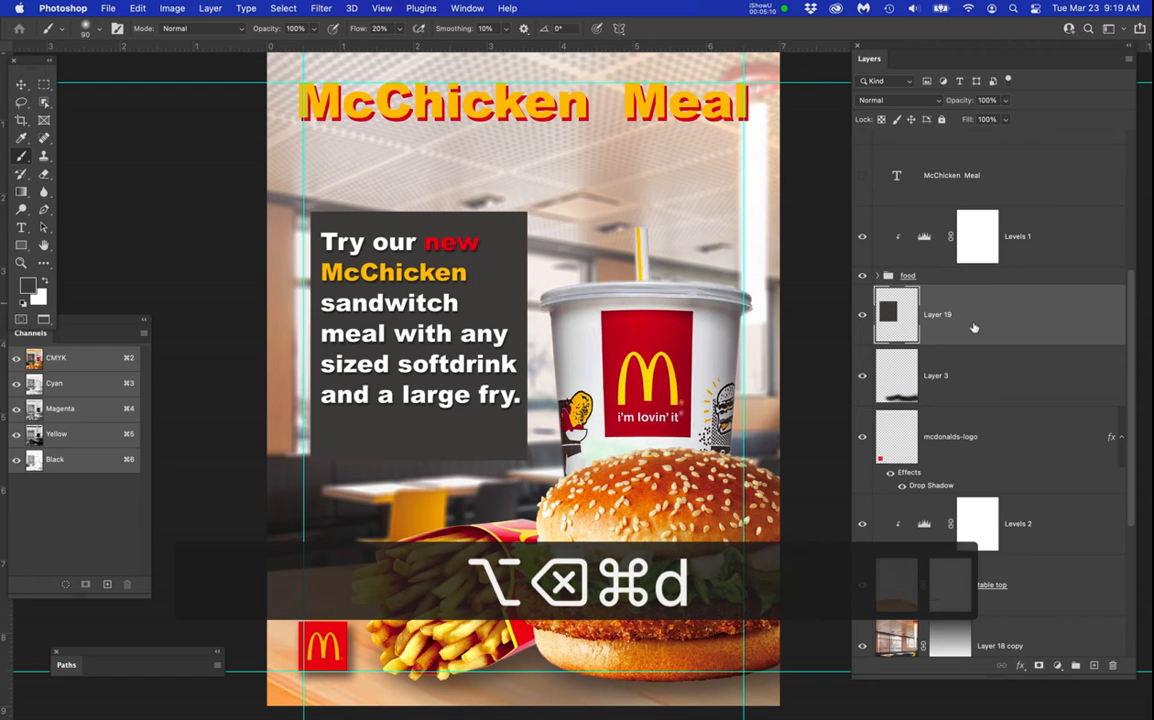
Set the dark box layer behind the promotional text to Multiply blending with 40% opacity.
click(1010, 318)
click(889, 99)
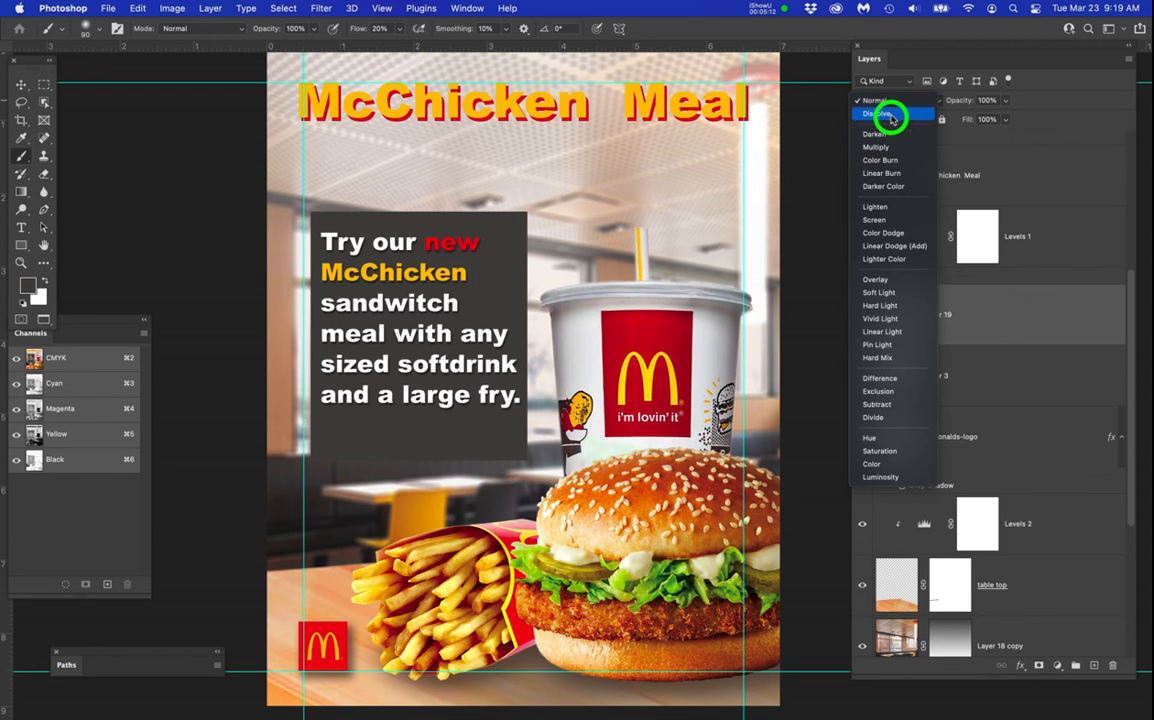
click(889, 147)
click(1006, 103)
drag(1006, 115, 967, 117)
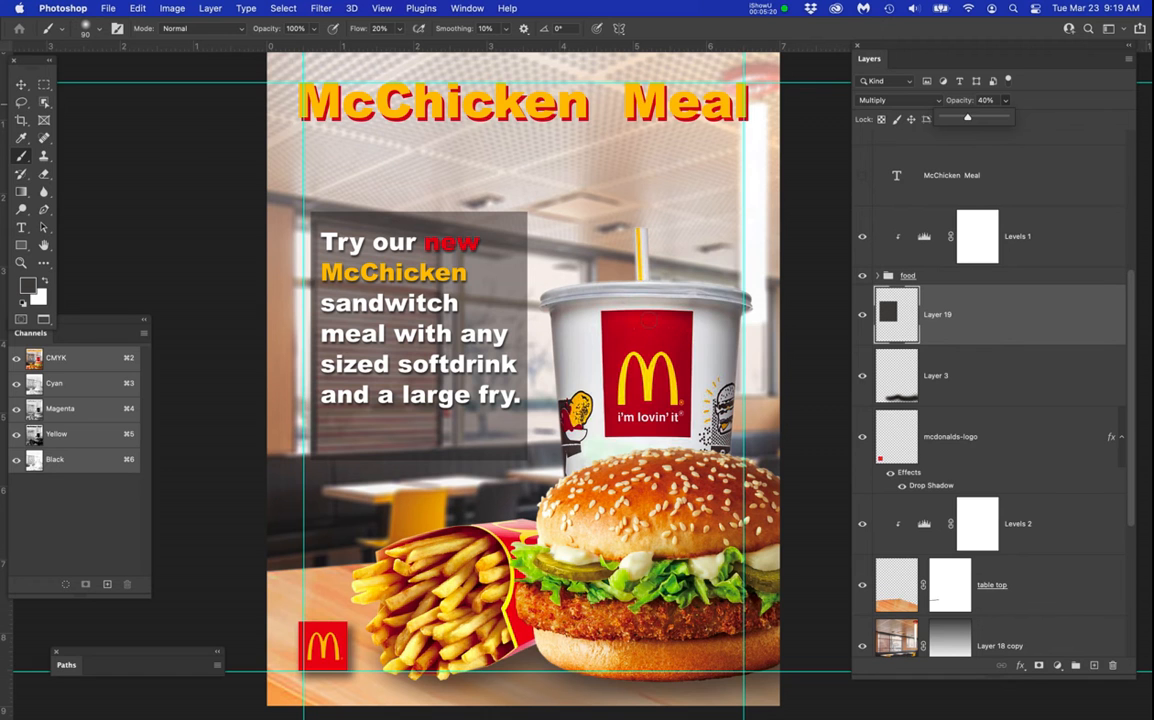
Stretch the dark box vertically to about 270% of its height, from the poster's upper edge to just past its lower edge.
scroll(635, 324, down, 3)
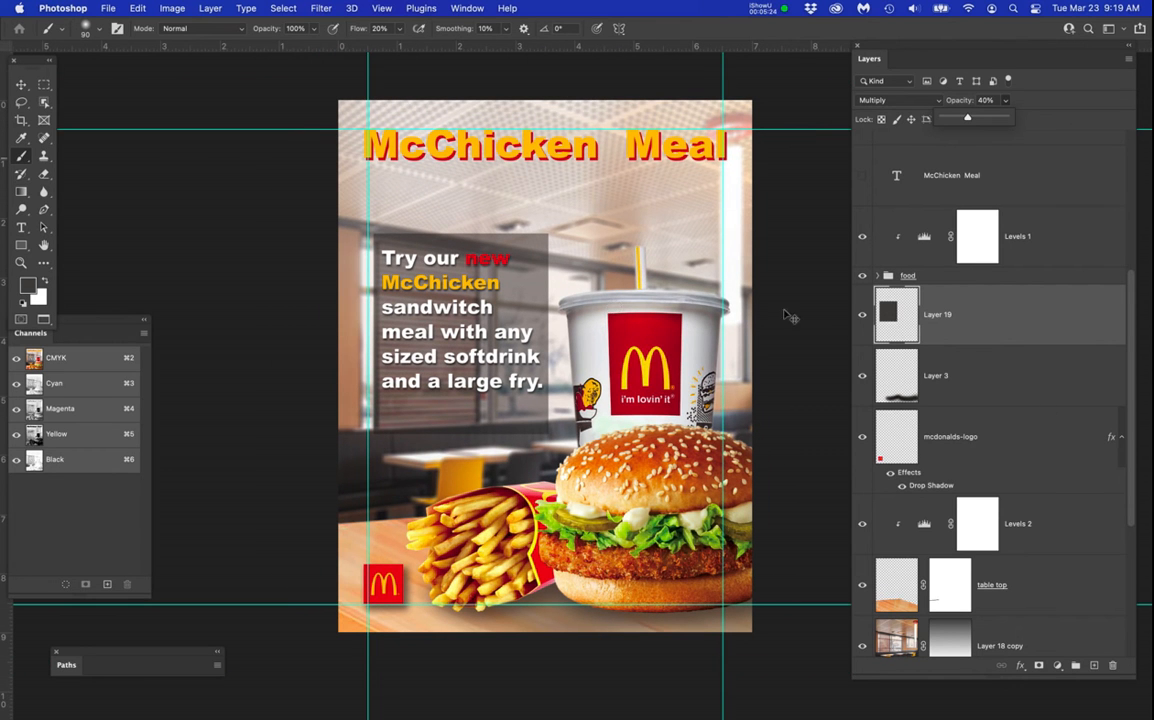
key(super+t)
drag(460, 232, 443, 100)
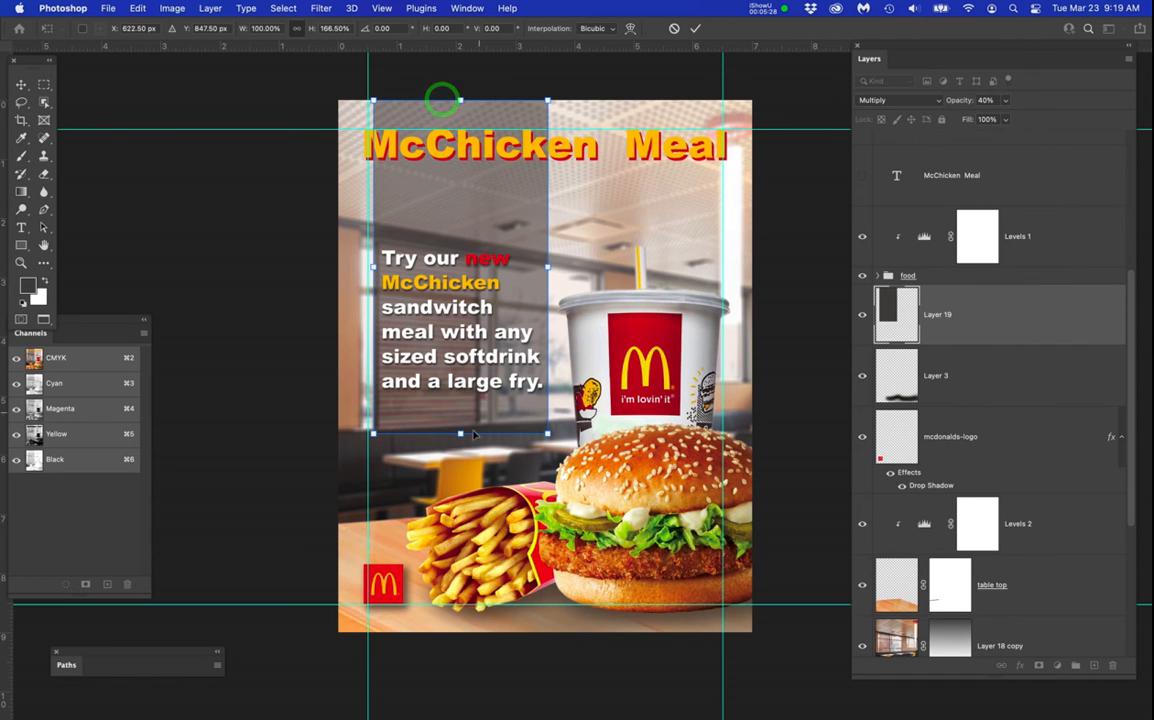
drag(460, 433, 469, 643)
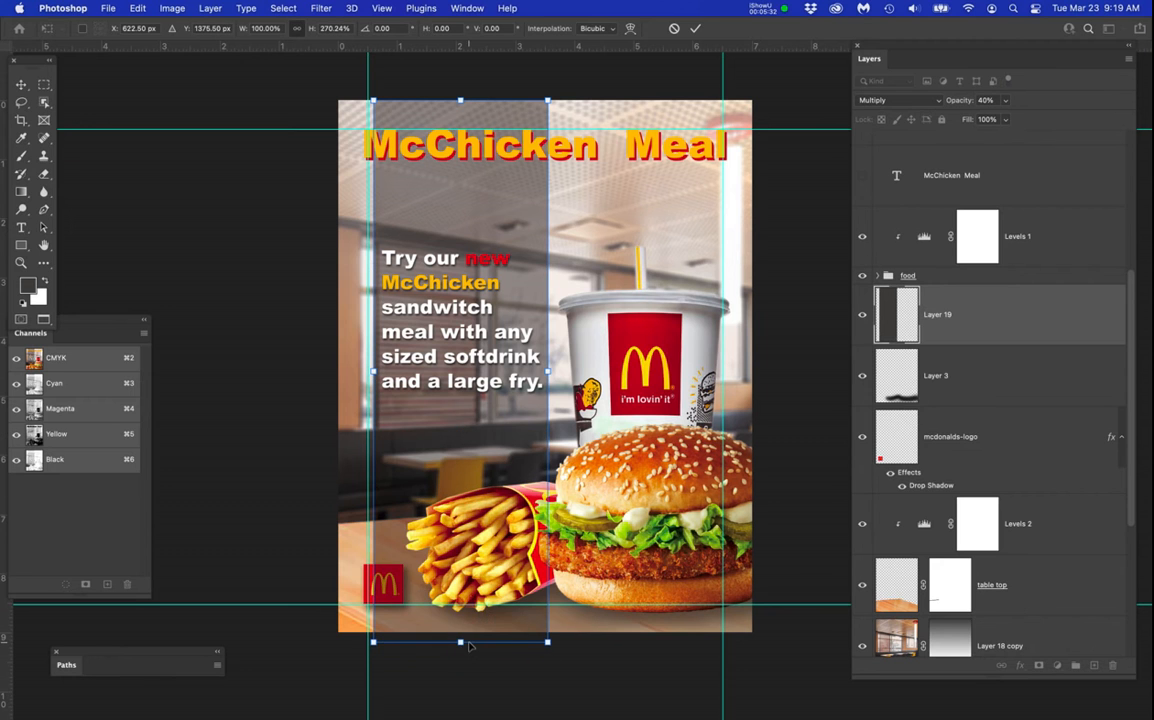
key(Return)
Add a layer mask to the dark box and draw a linear black-to-white gradient on it, from above the poster to the promotional text's last line.
click(1030, 301)
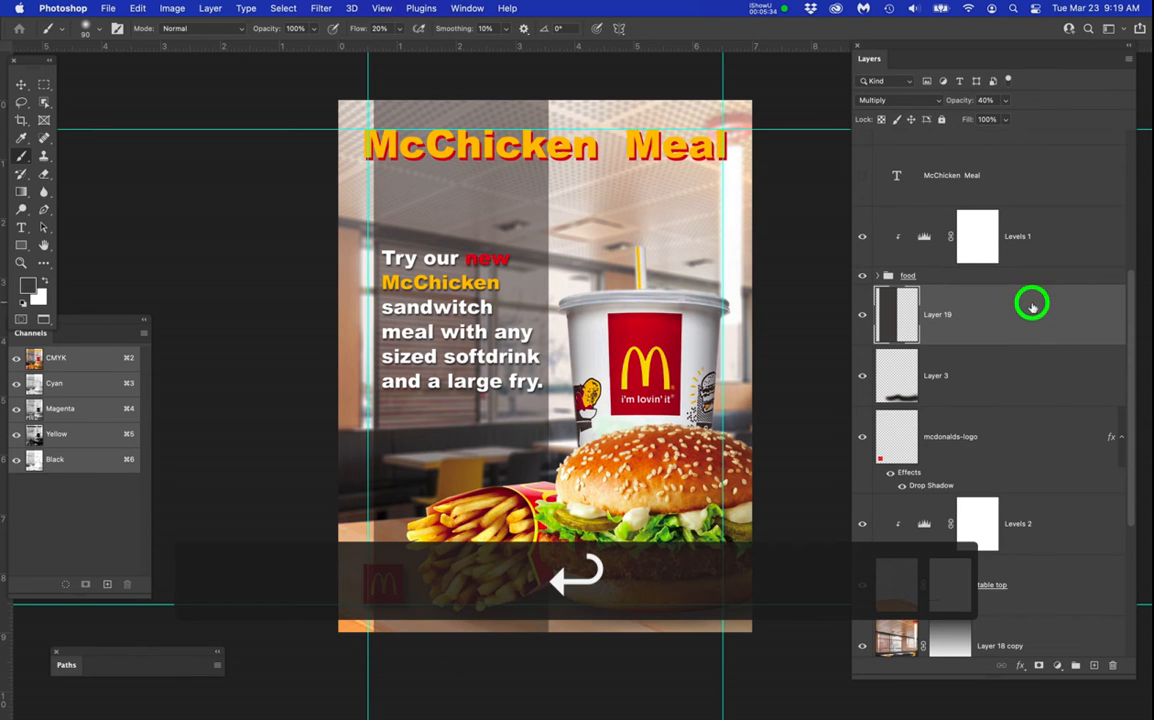
click(1039, 666)
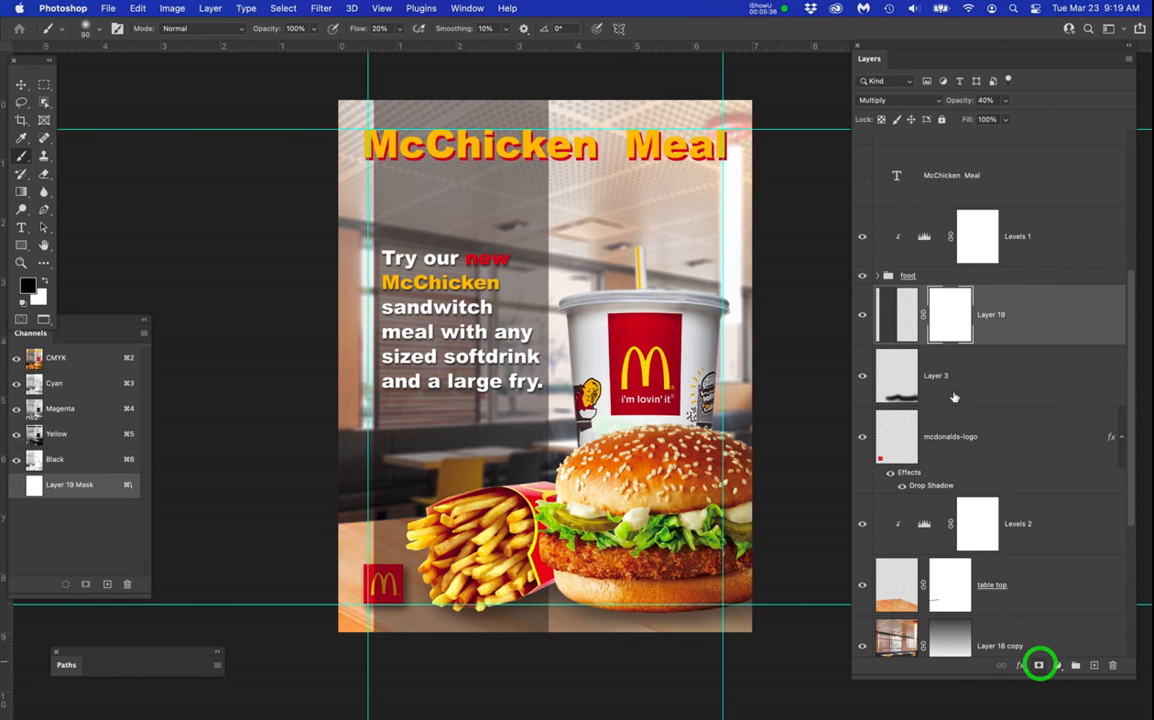
key(g)
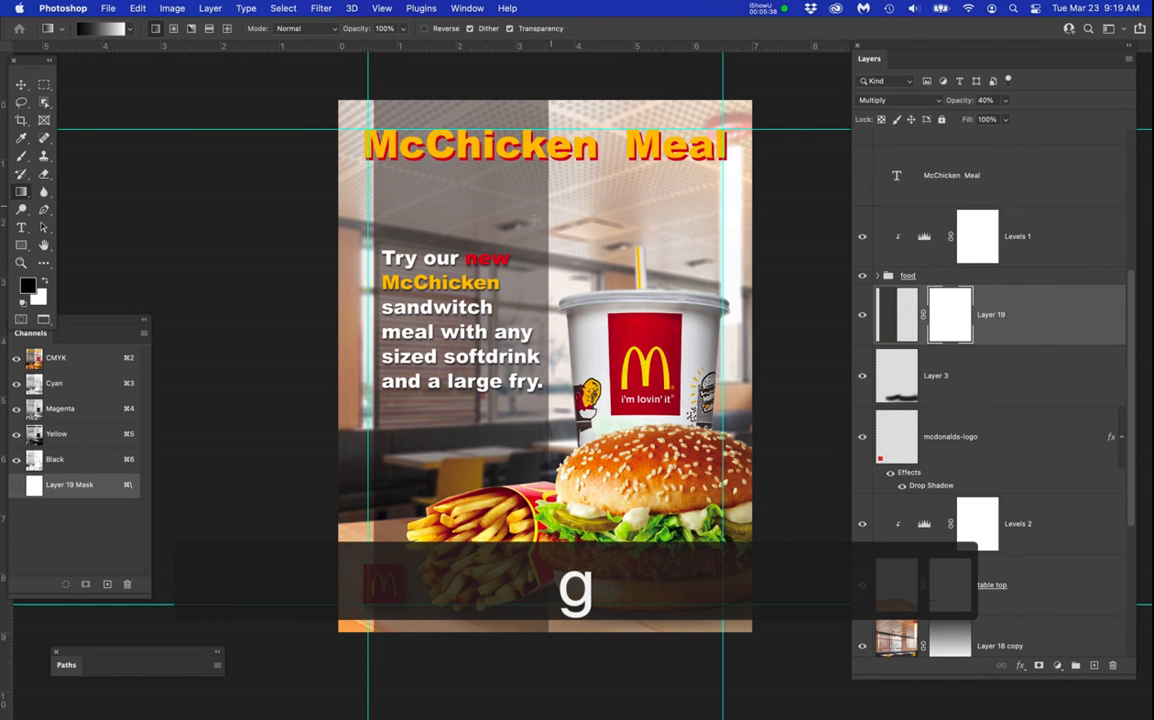
drag(515, 242, 522, 277)
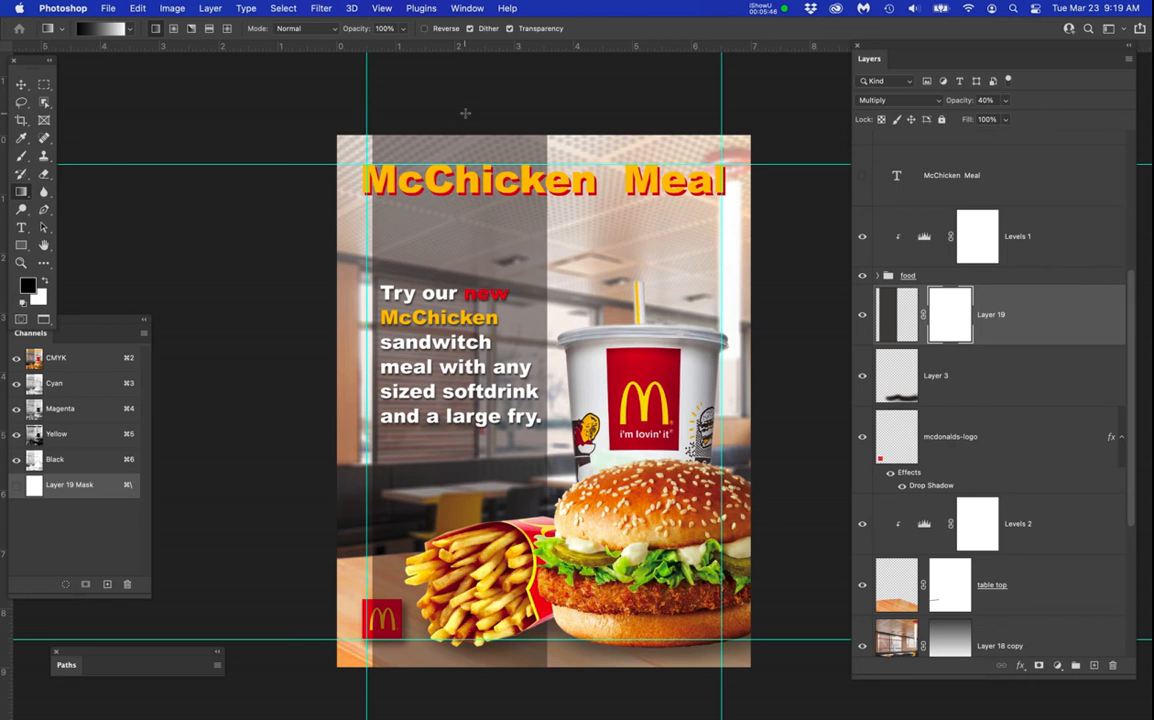
click(155, 29)
click(468, 104)
drag(468, 104, 470, 368)
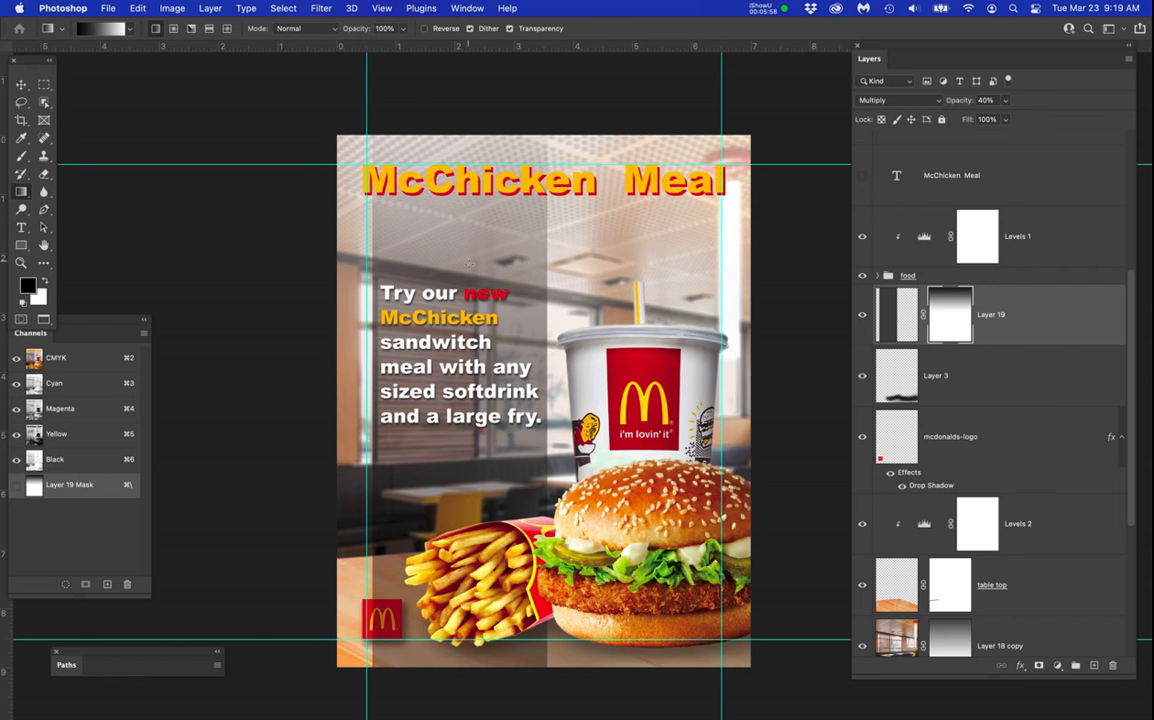
key(super+z)
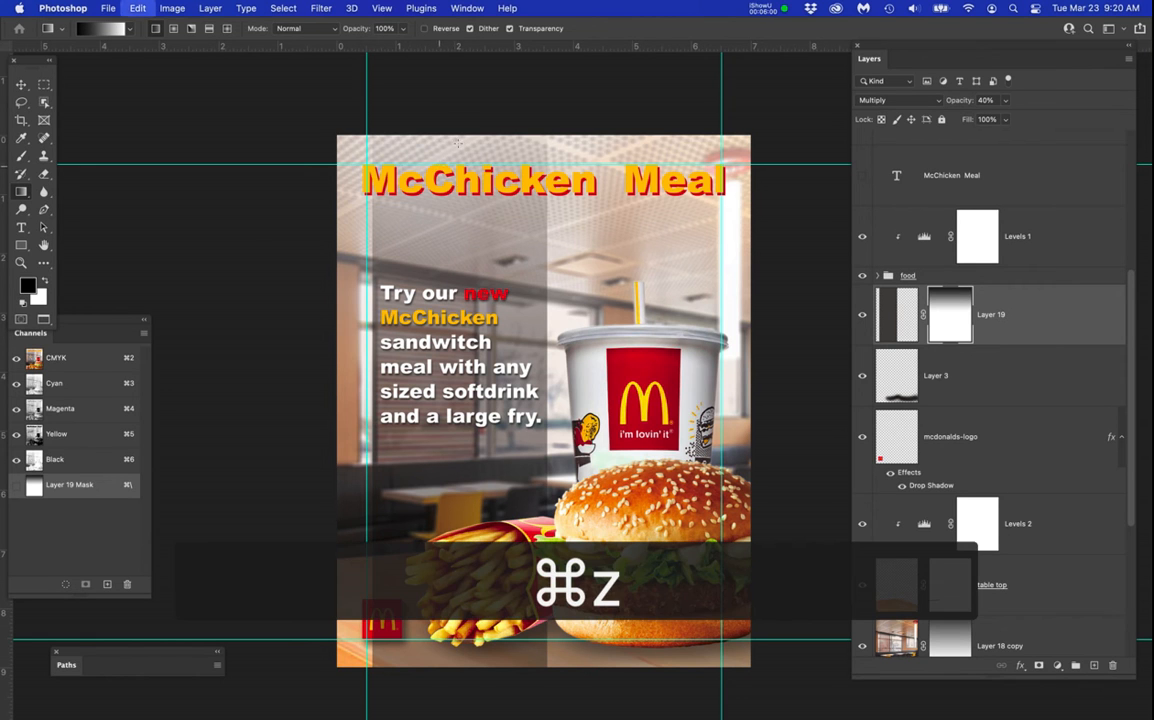
drag(461, 119, 466, 420)
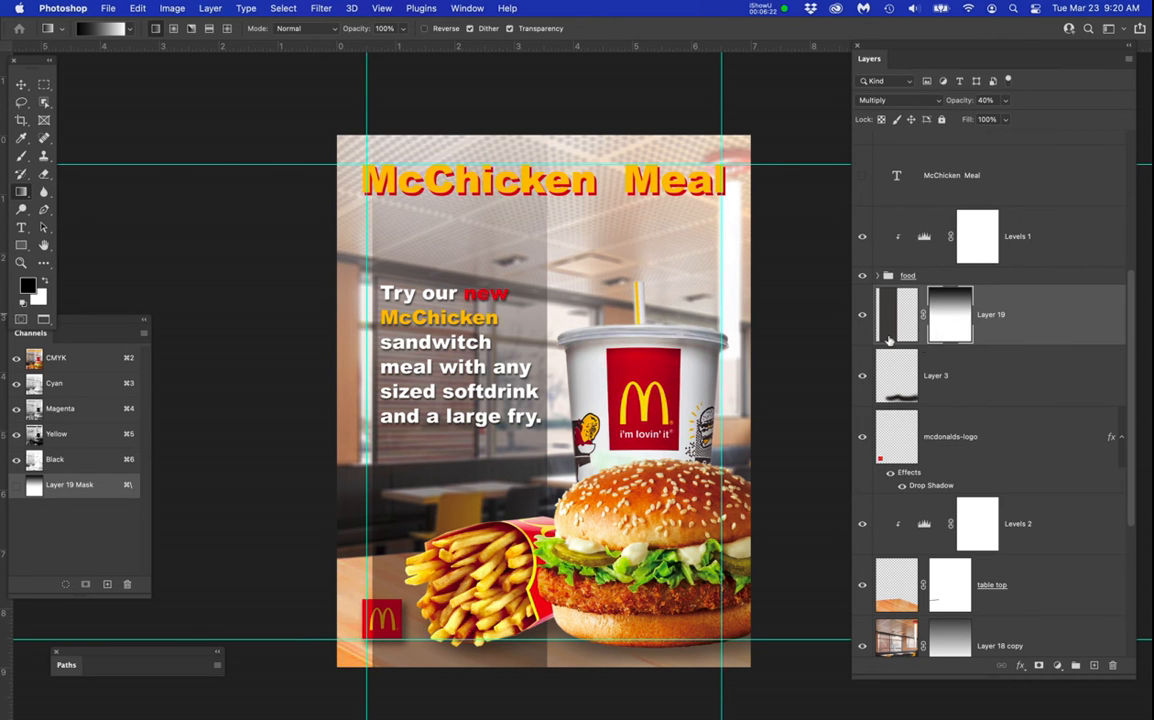
Apply the dark box's gradient mask to Layer 19 and add a new blank layer mask to it.
right_click(952, 316)
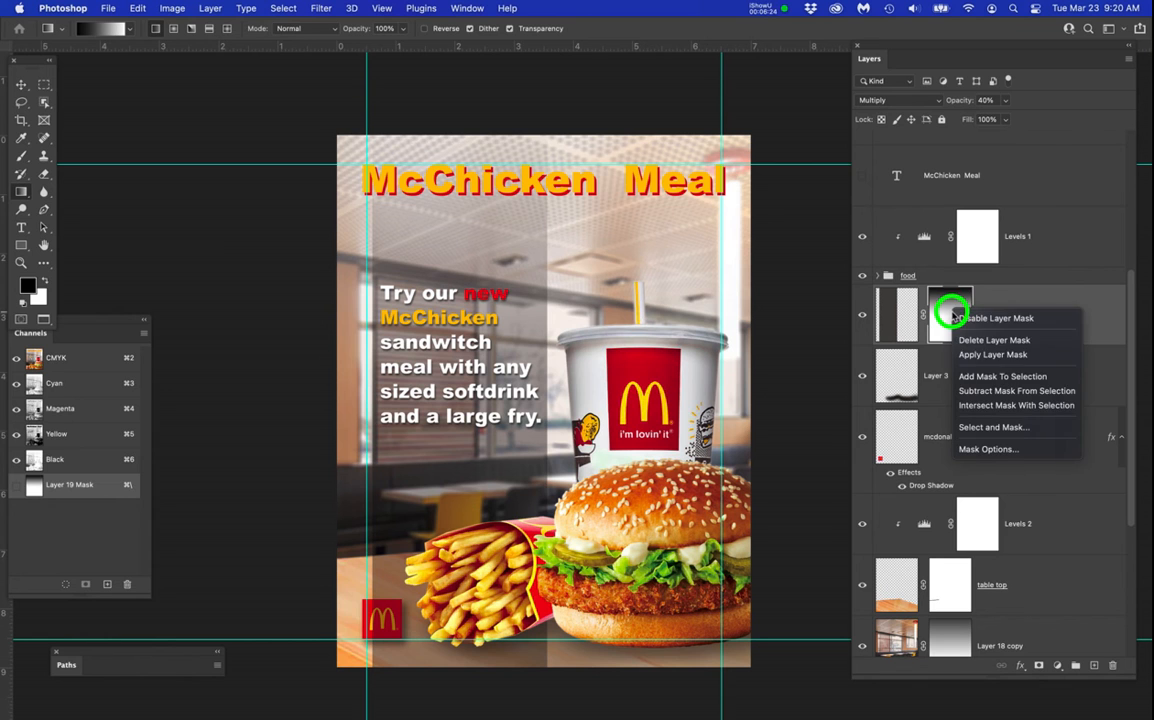
click(964, 355)
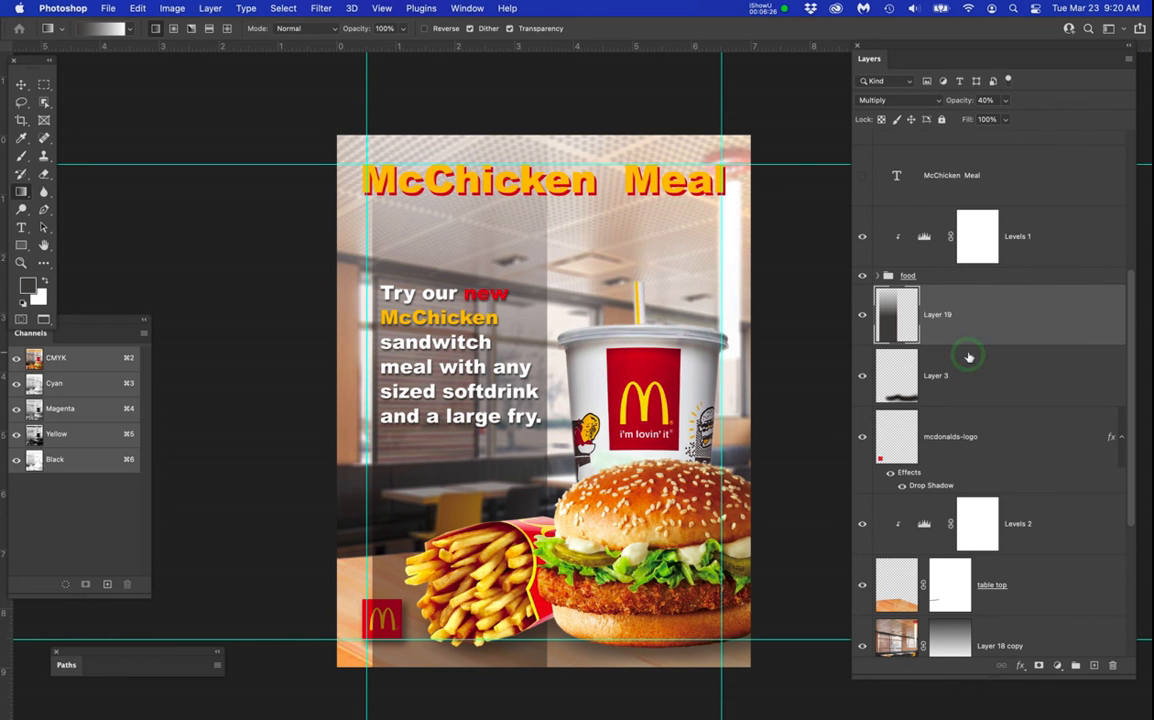
click(1038, 665)
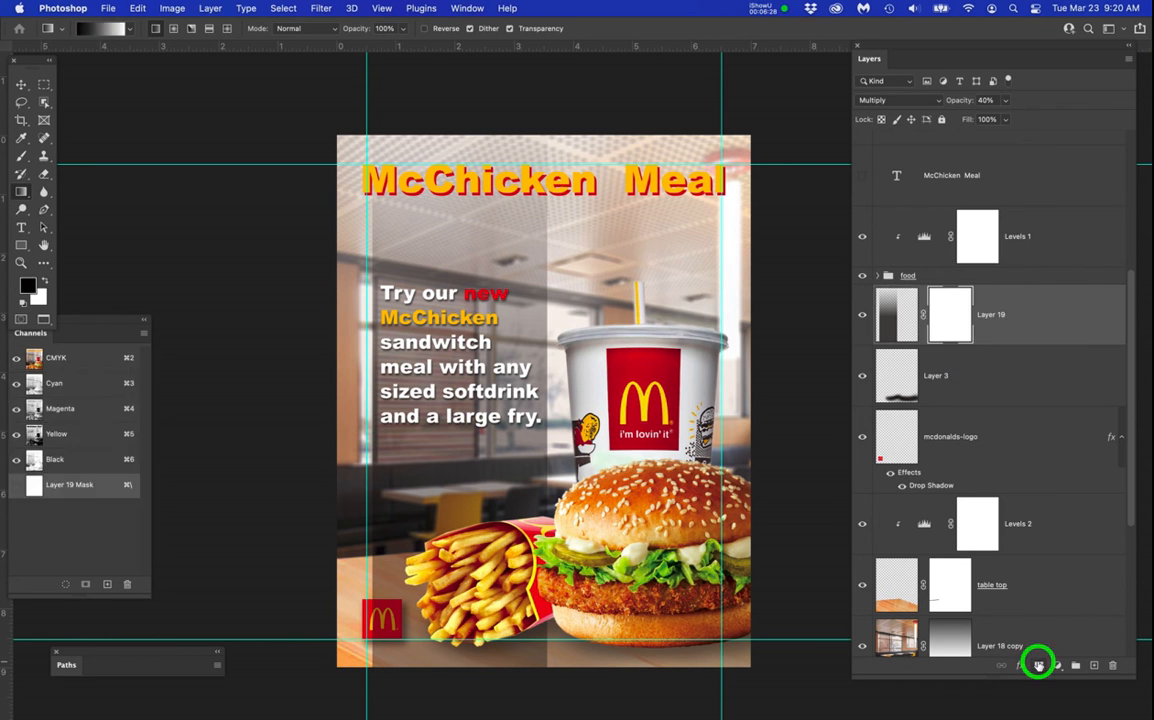
click(481, 706)
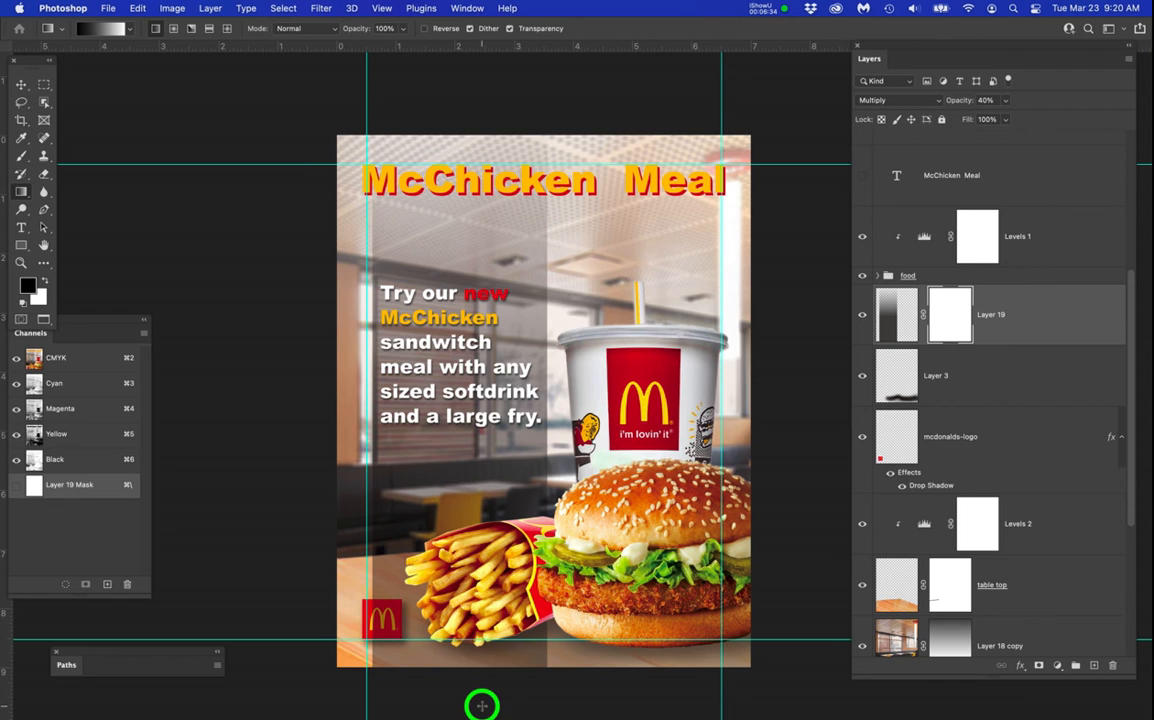
drag(481, 706, 559, 525)
key(super+z)
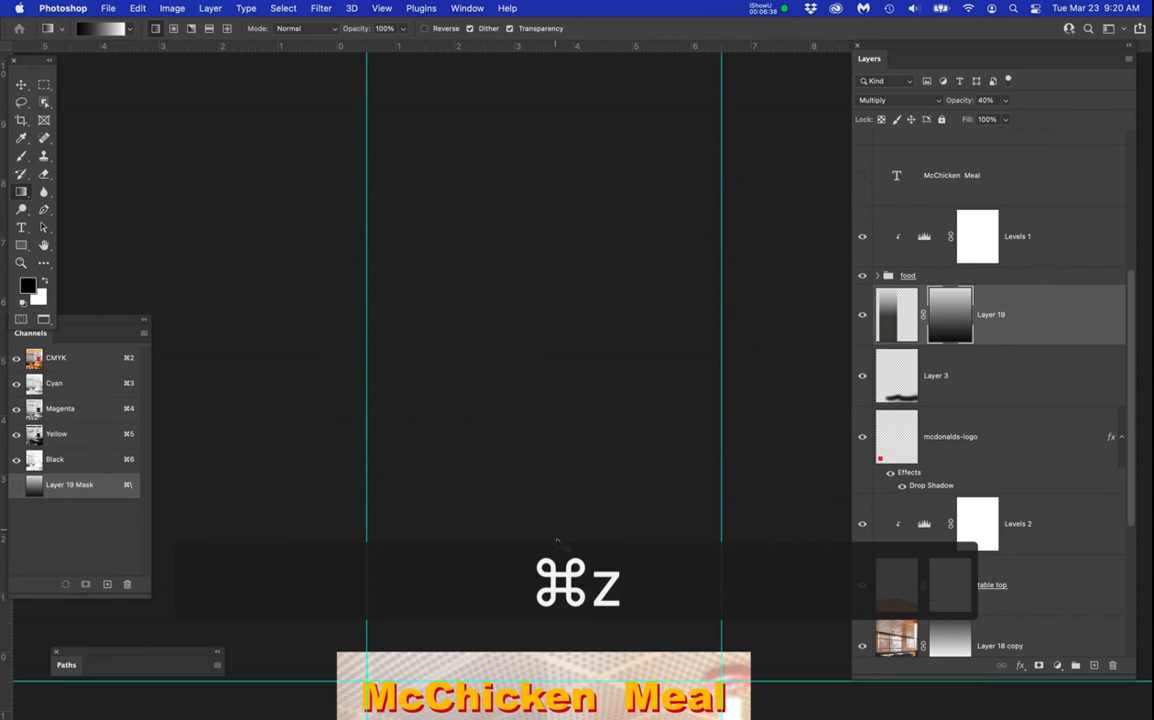
drag(584, 452, 579, 26)
drag(586, 325, 581, 381)
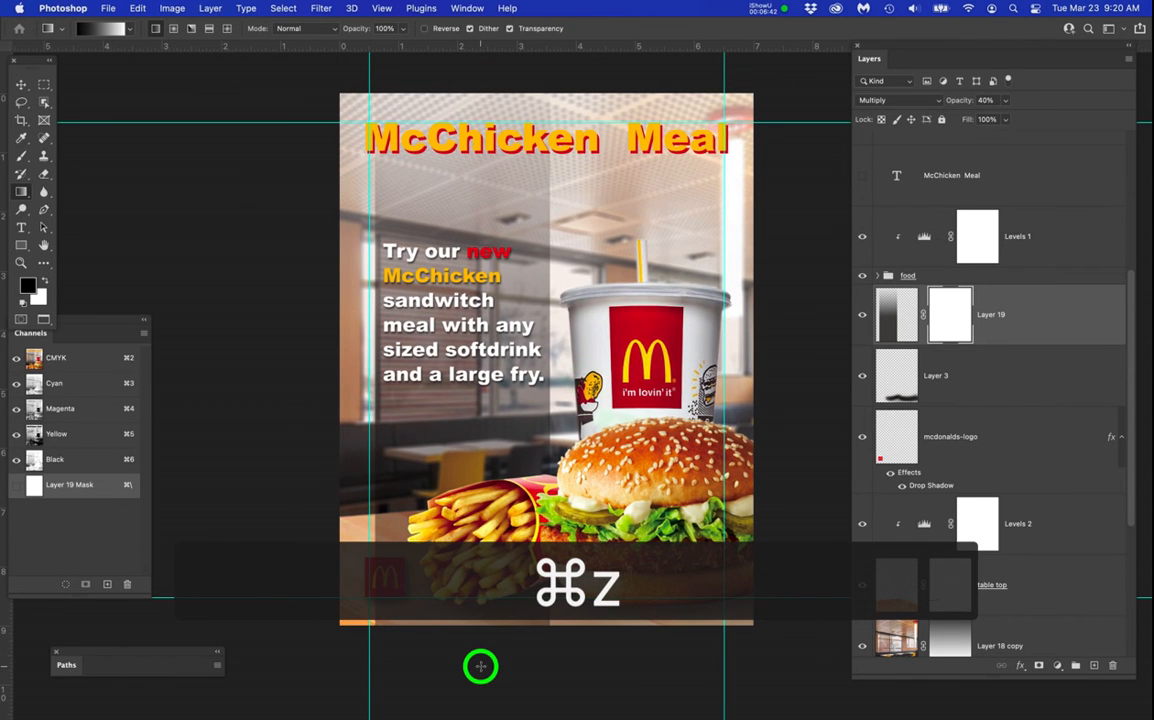
drag(480, 665, 482, 370)
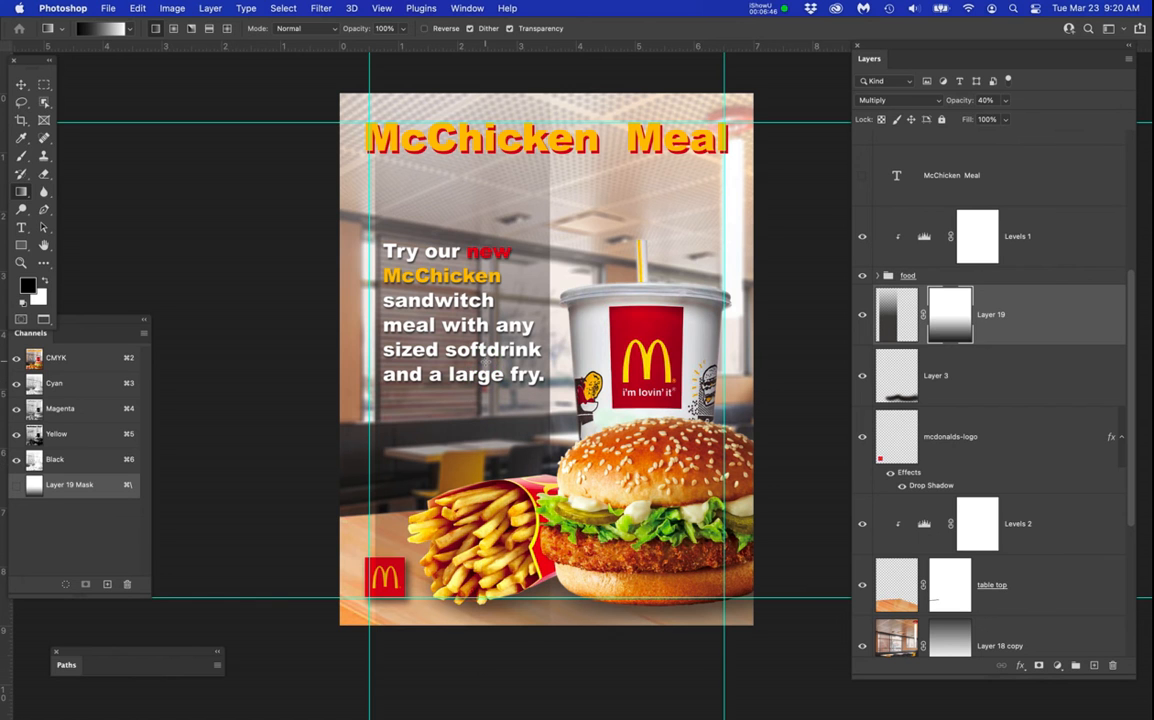
key(super+z)
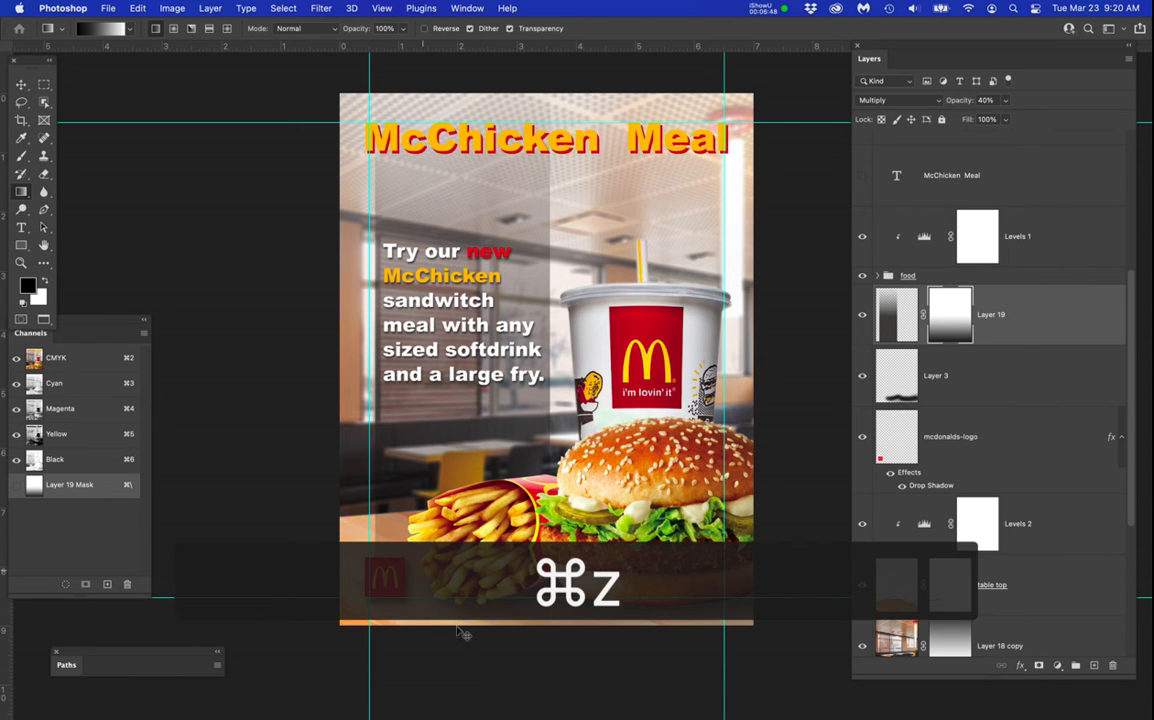
Draw a linear black-to-white gradient on the dark box's mask, from below the poster up to the promotional text's second line, and hide the guides.
drag(480, 664, 456, 287)
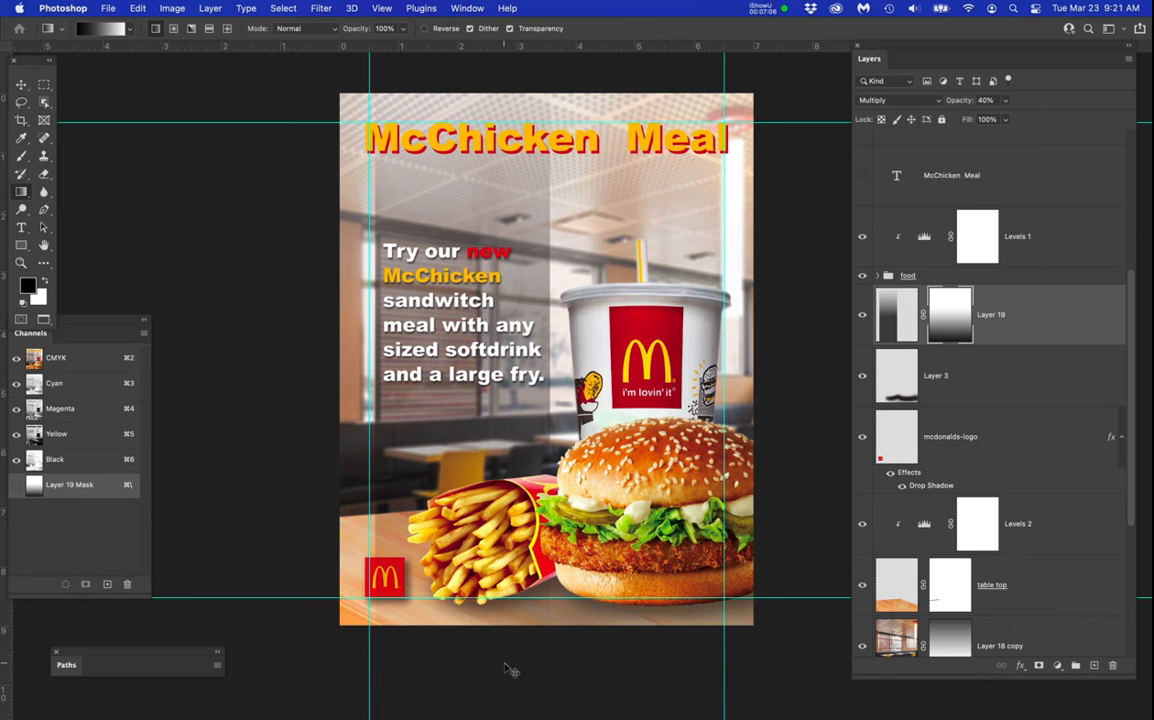
key(super+semicolon)
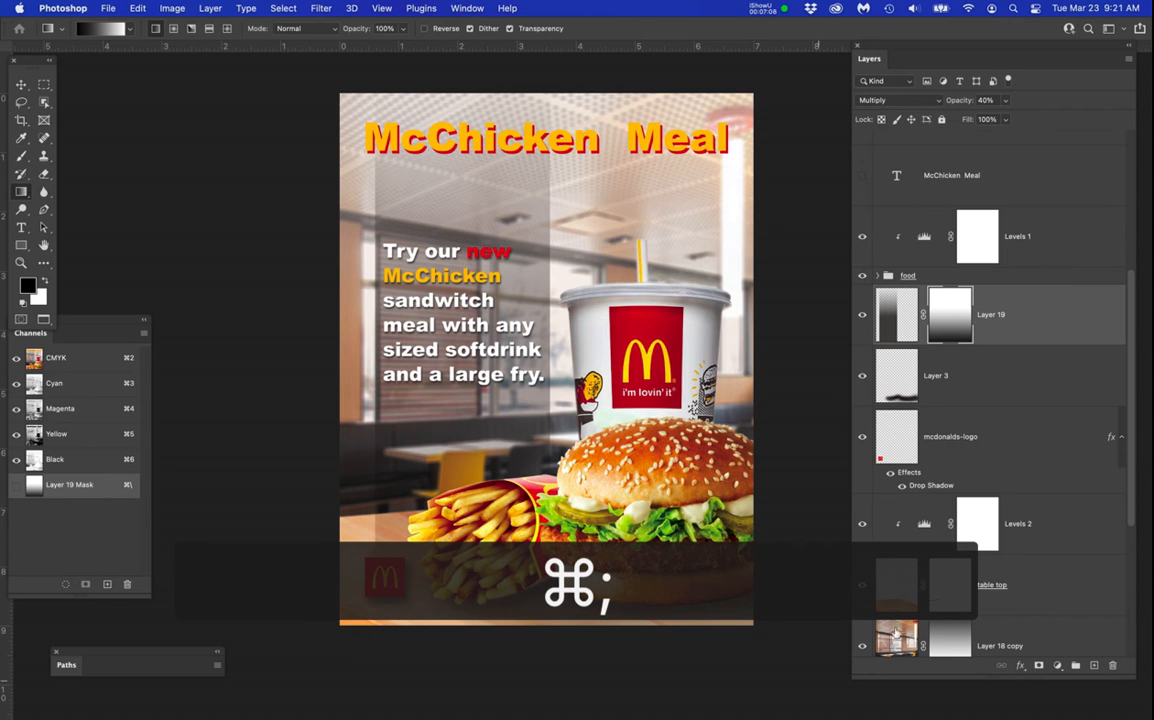
Hide the dark box on Layer 19 and show the white box on Layer 17 behind the promotional text.
scroll(940, 411, up, 5)
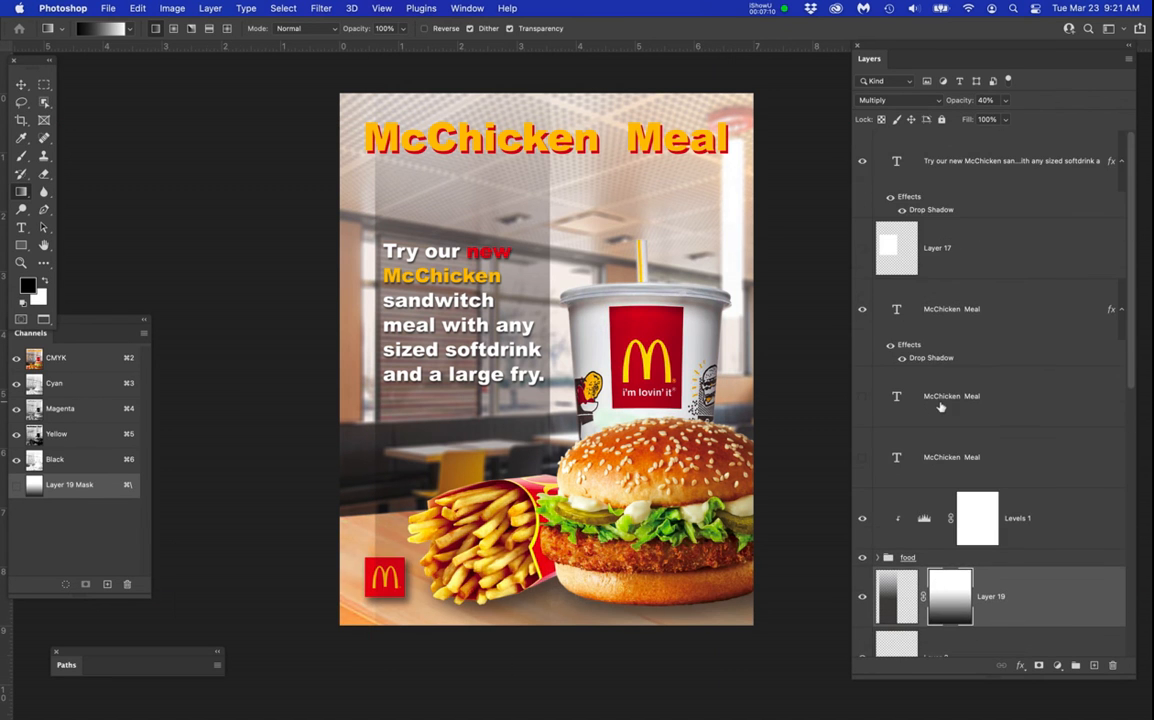
scroll(853, 365, down, 1)
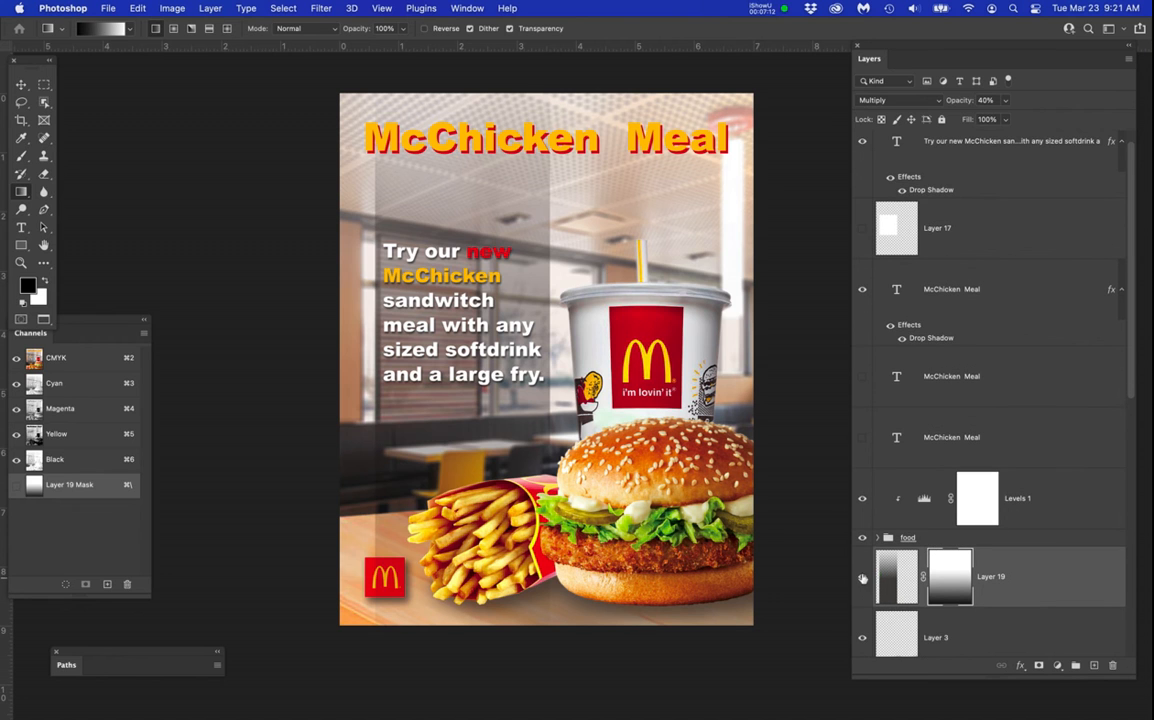
click(862, 576)
click(862, 229)
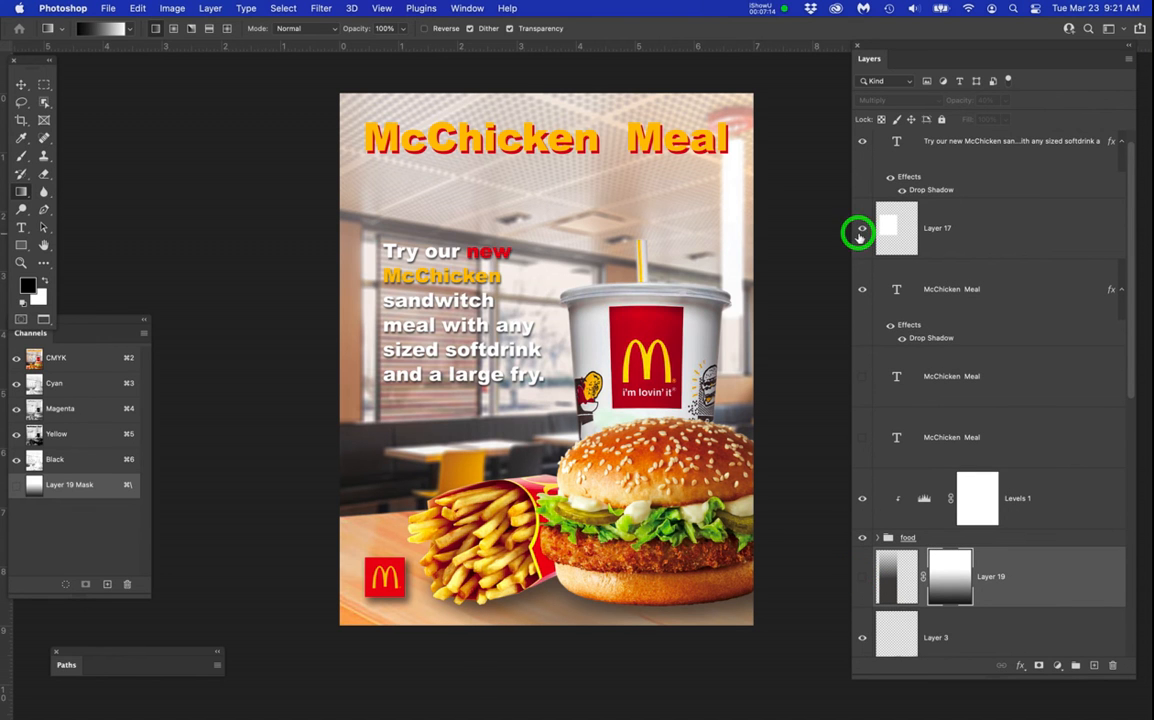
Disable the layer mask of the restaurant background on Layer 18 copy.
scroll(960, 585, down, 10)
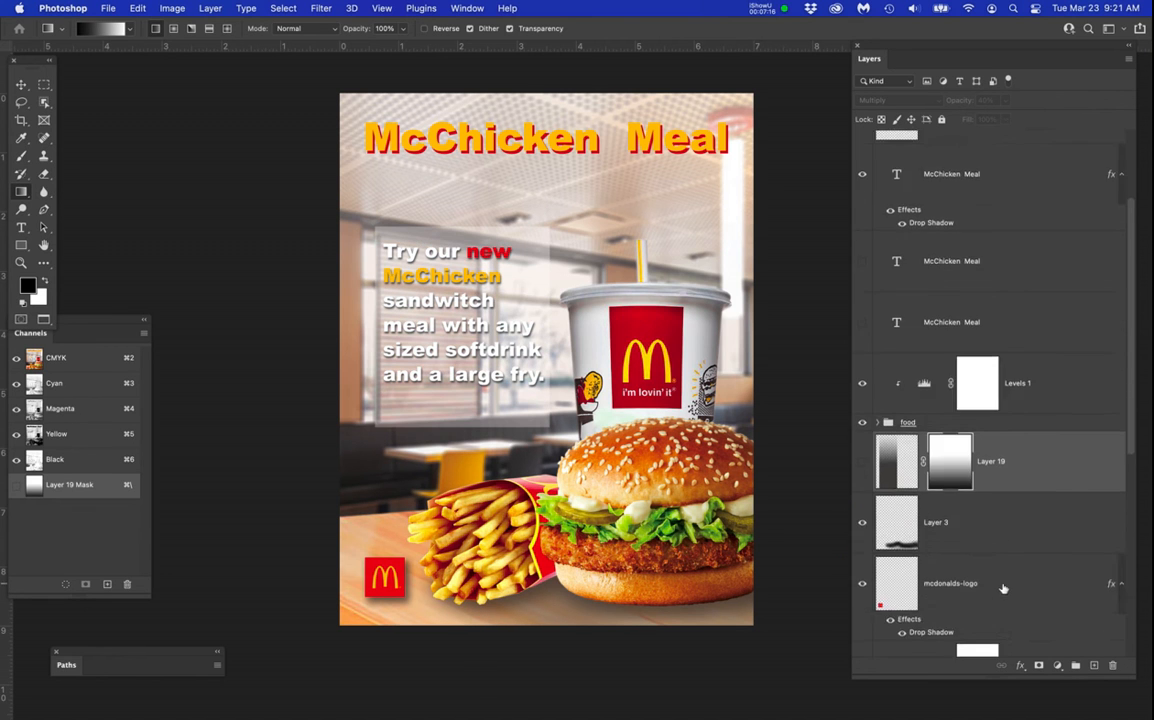
right_click(950, 605)
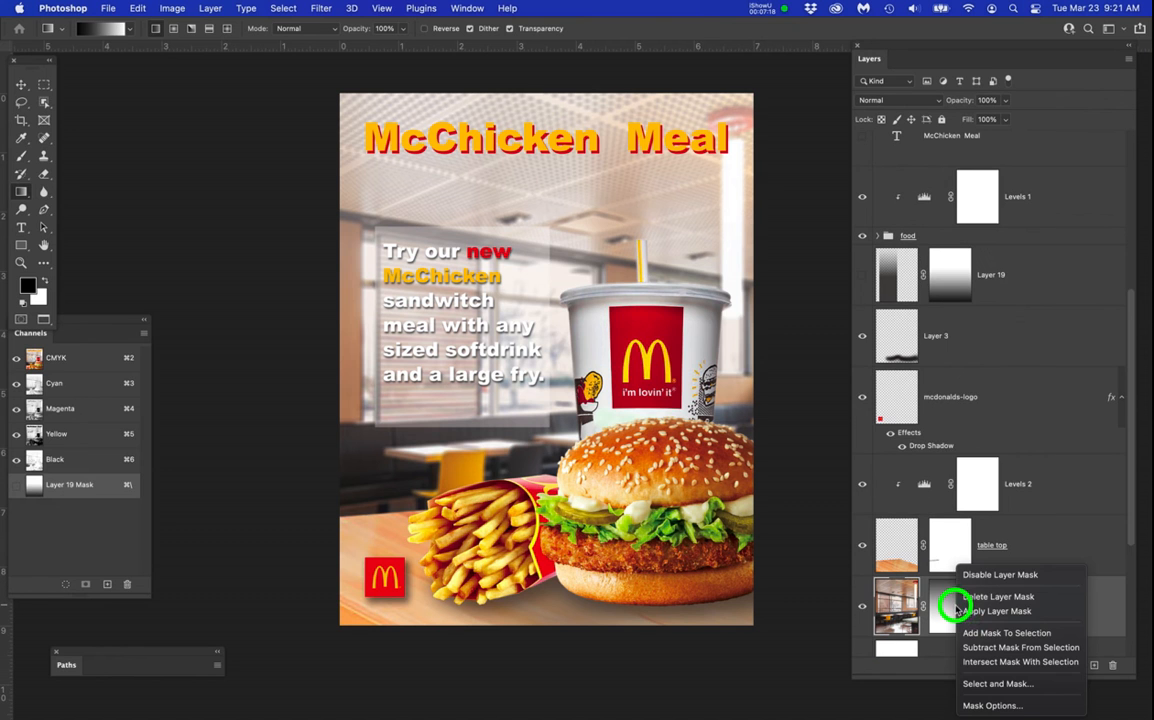
click(979, 576)
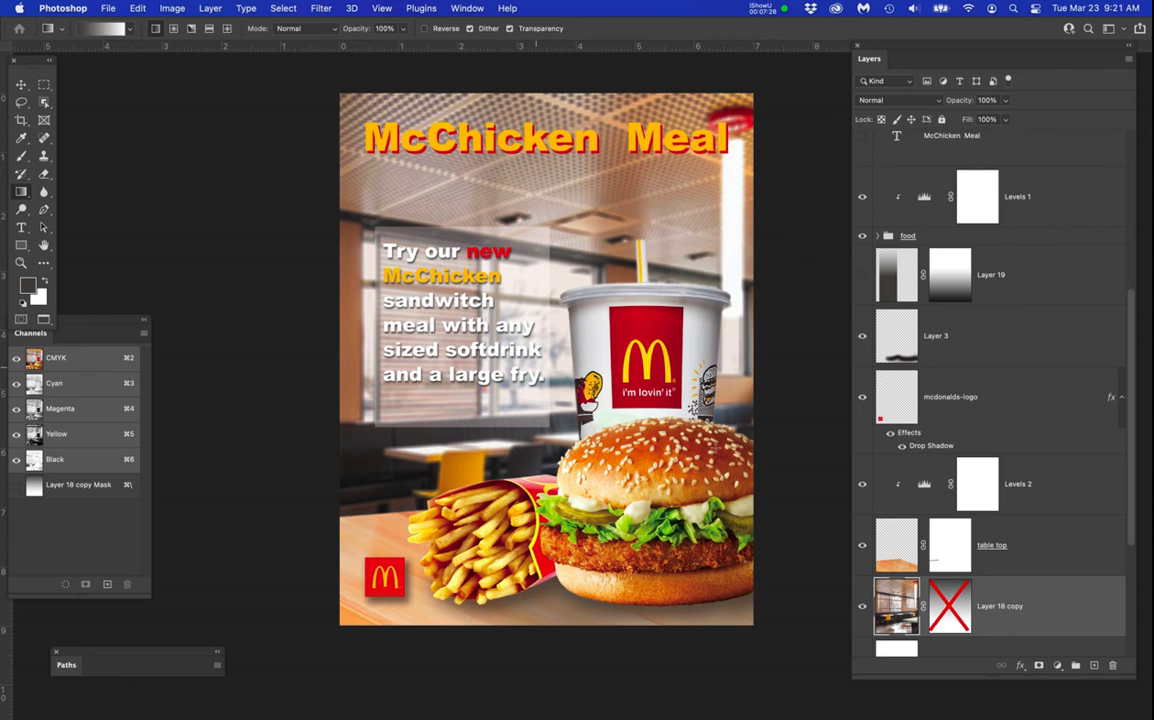
Switch the promotional text's drop shadow off and on for comparison, and copy the effect to the white box on Layer 17.
scroll(998, 376, up, 5)
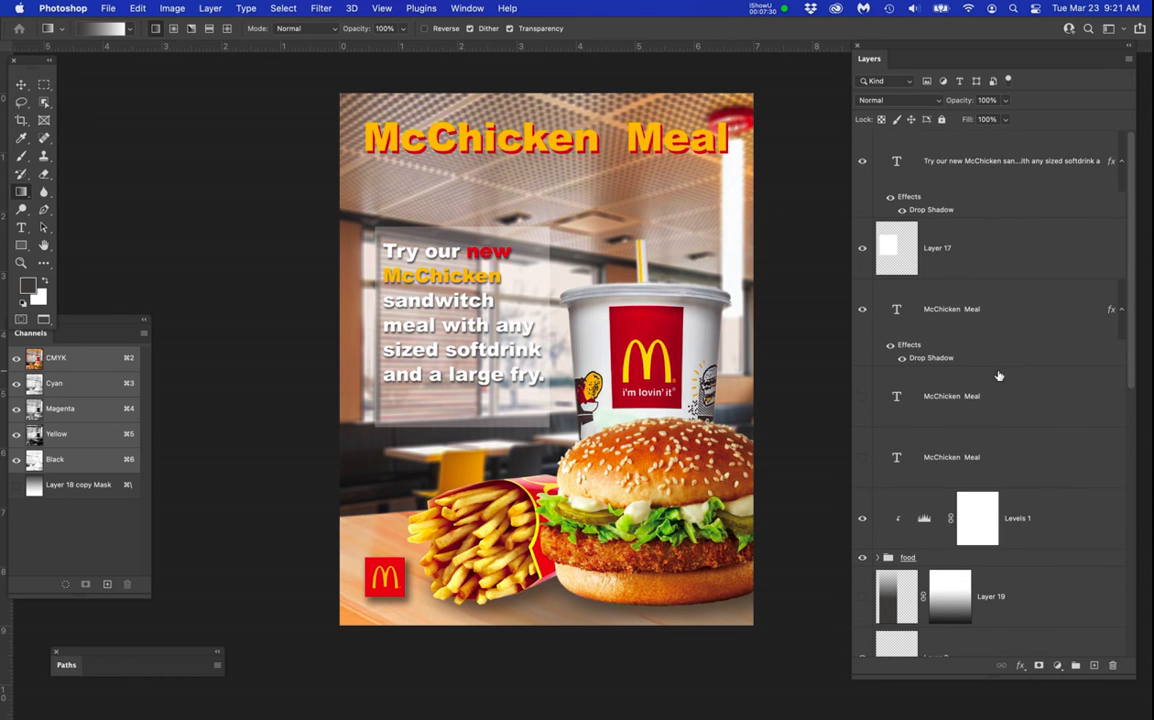
click(900, 210)
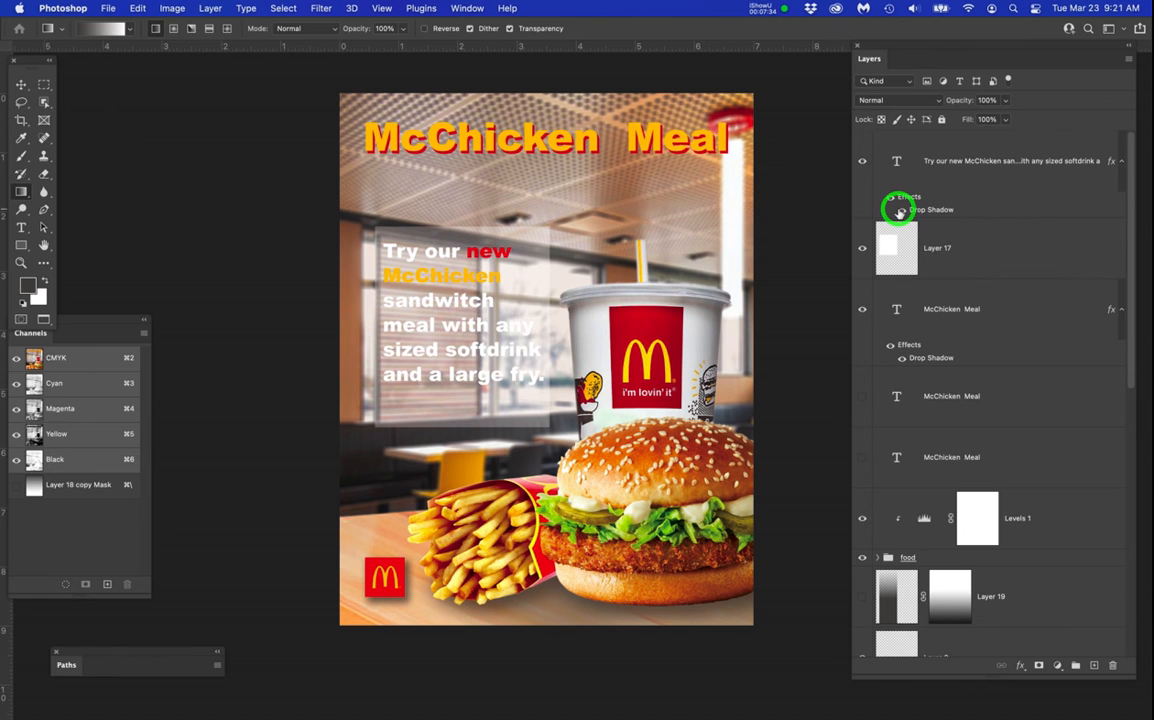
click(900, 210)
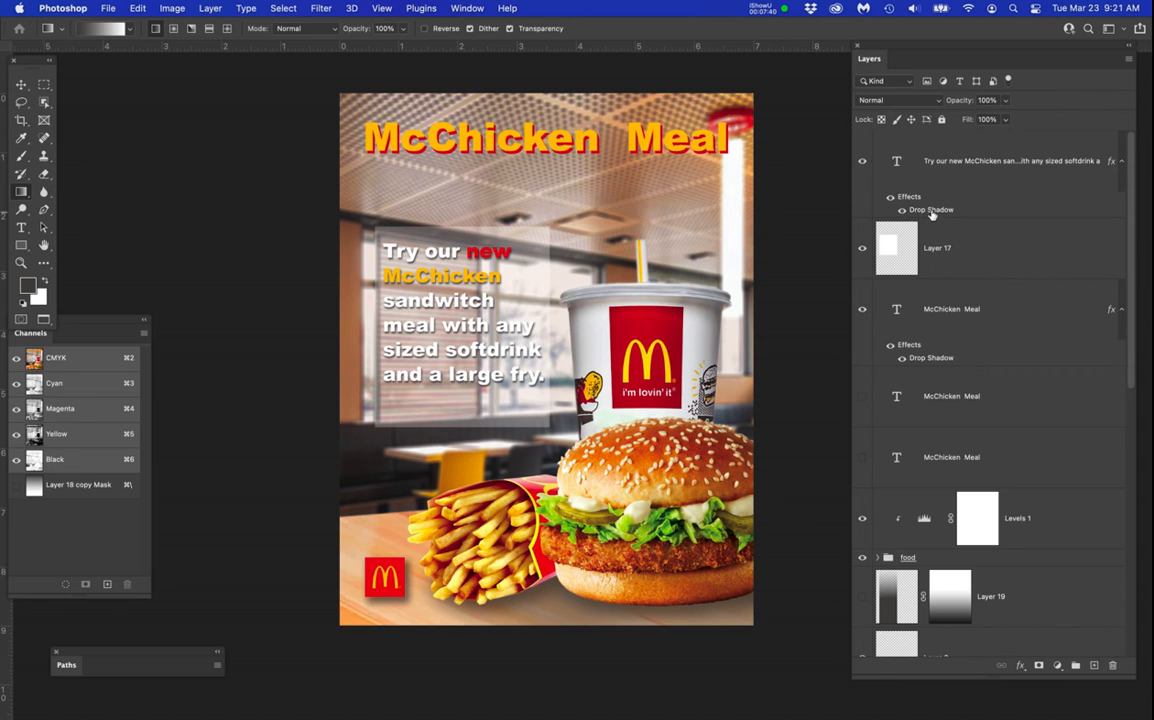
drag(937, 212, 946, 261)
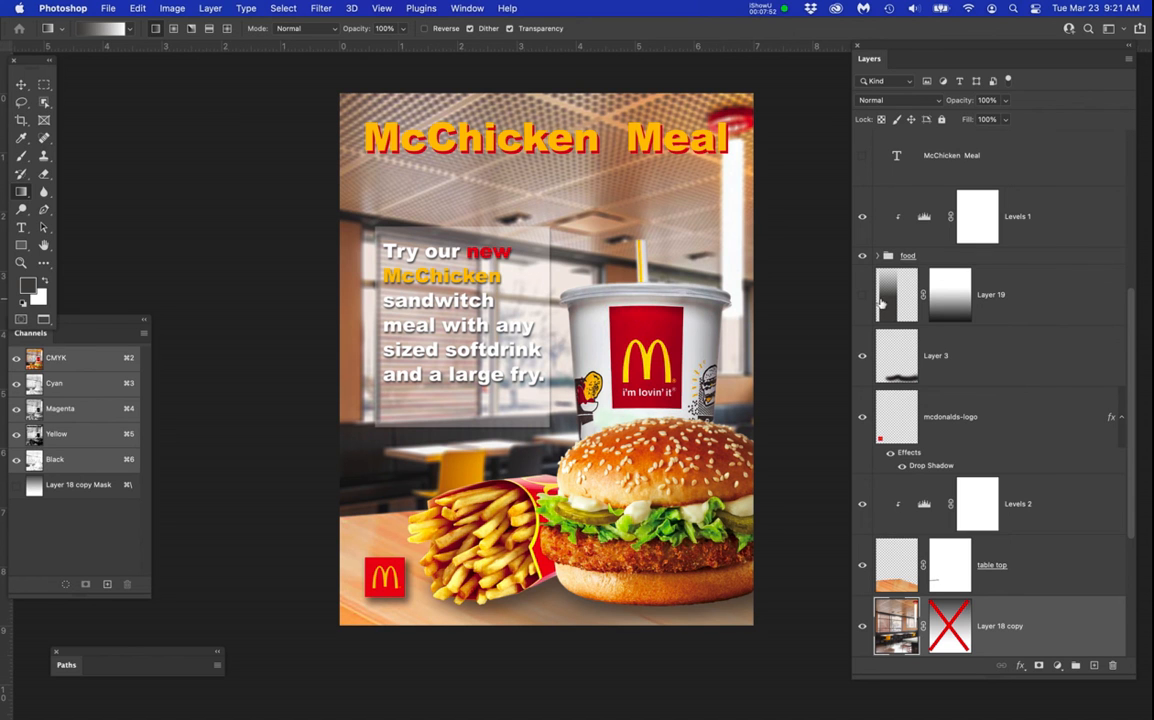
Hide the white box on Layer 17 and show the dark box on Layer 19 again.
scroll(870, 313, up, 10)
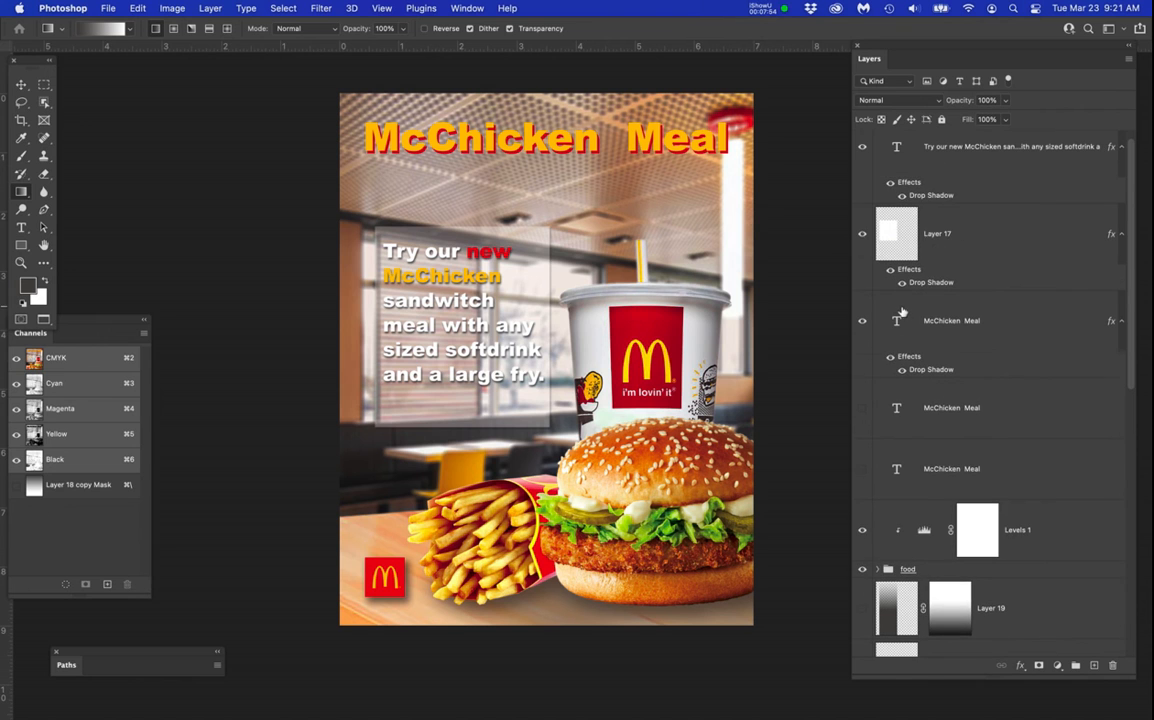
click(862, 234)
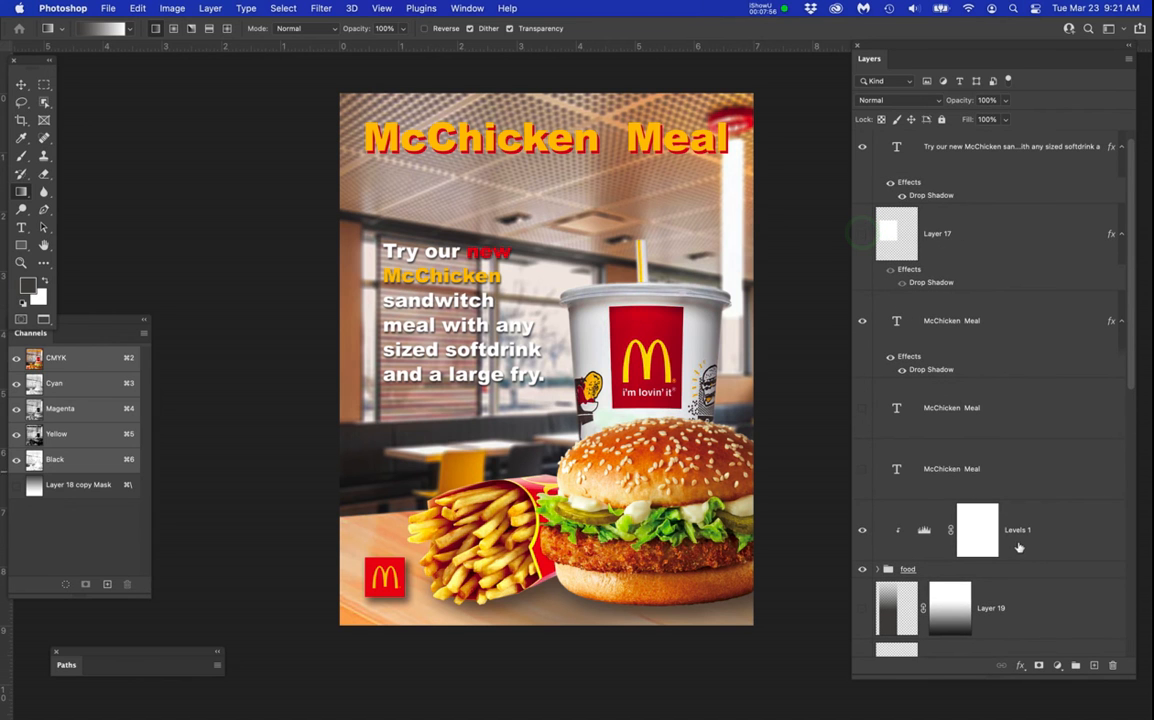
scroll(1020, 545, down, 3)
scroll(1020, 545, down, 10)
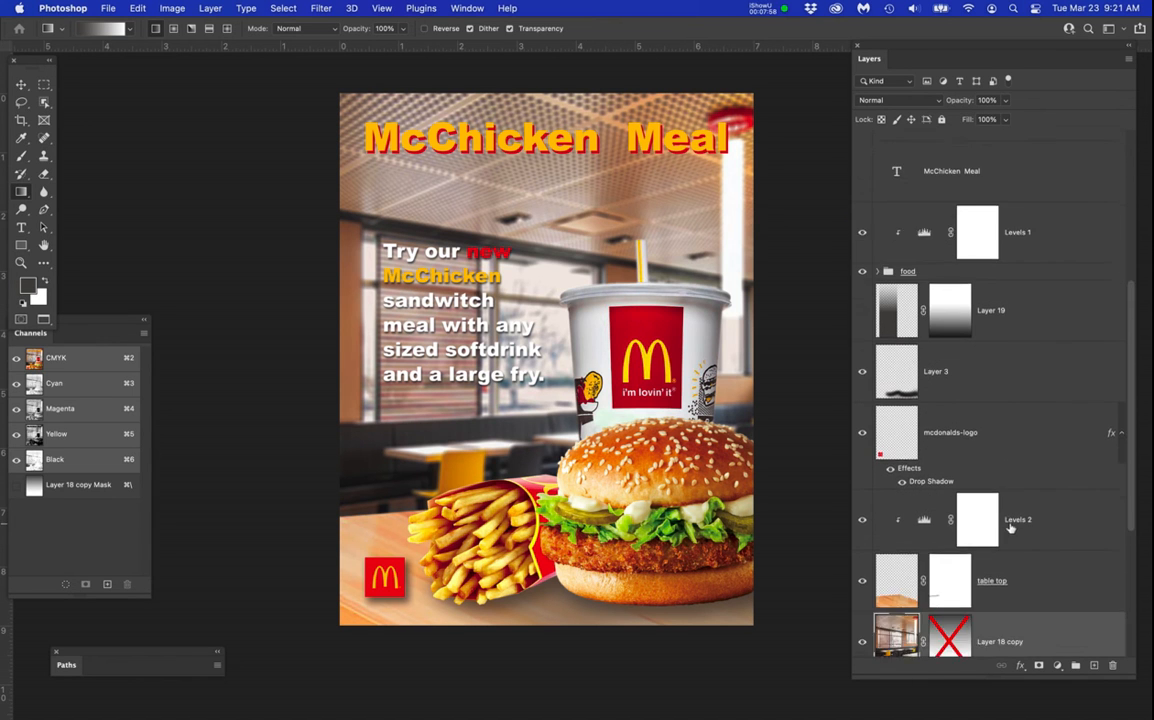
scroll(985, 533, down, 1)
right_click(950, 510)
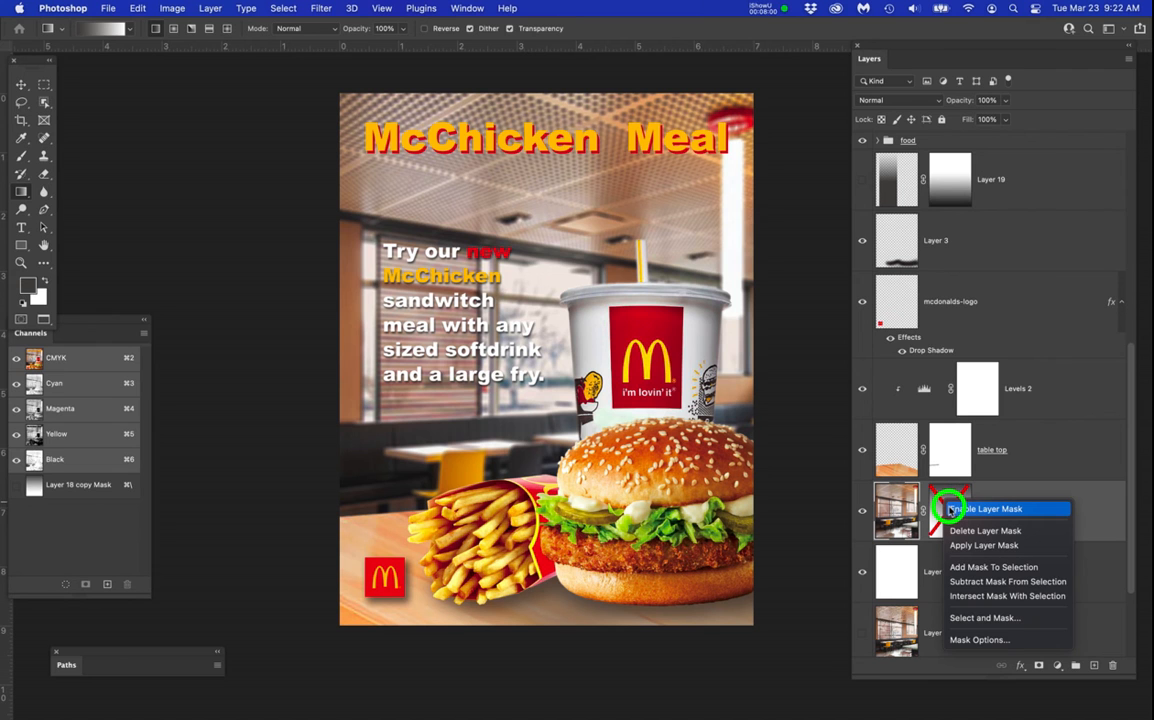
click(1047, 452)
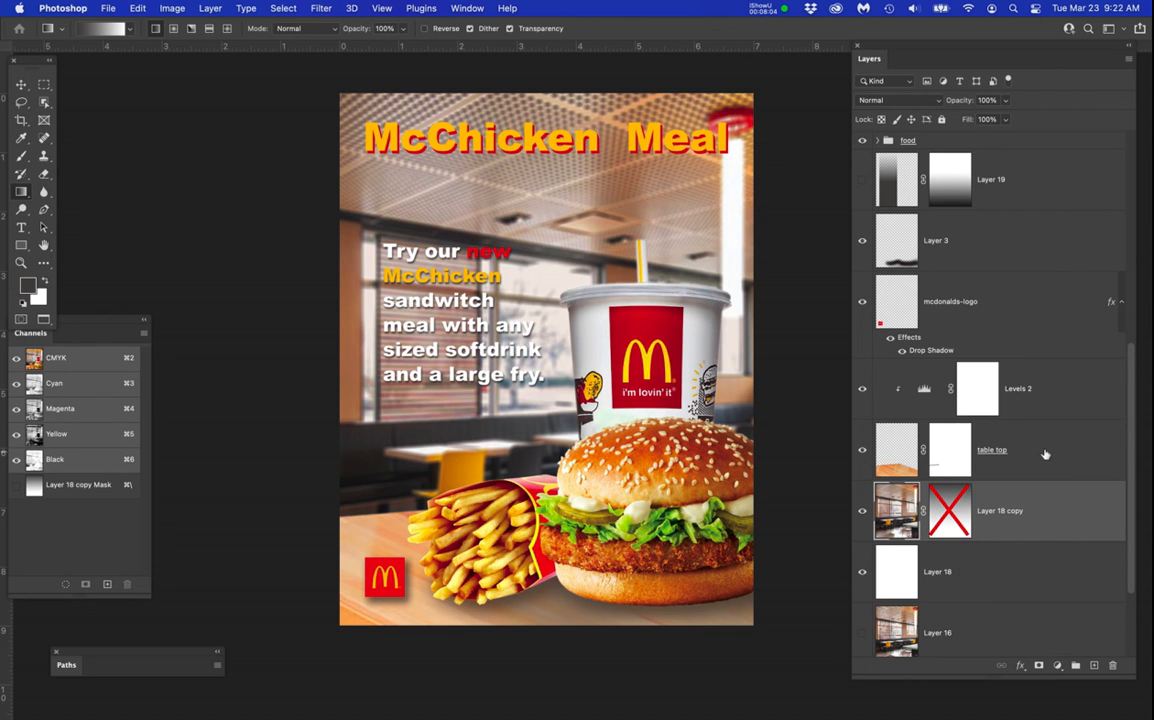
click(861, 178)
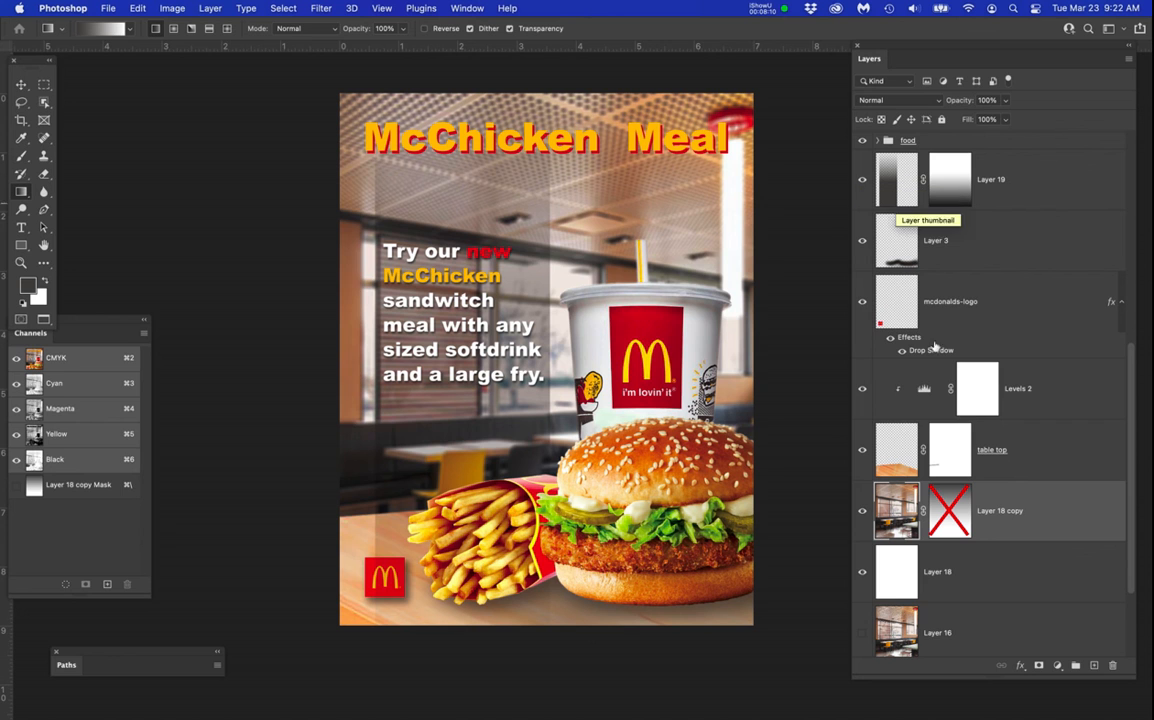
Re-enable the layer mask of the restaurant background on Layer 18 copy.
scroll(1018, 540, down, 2)
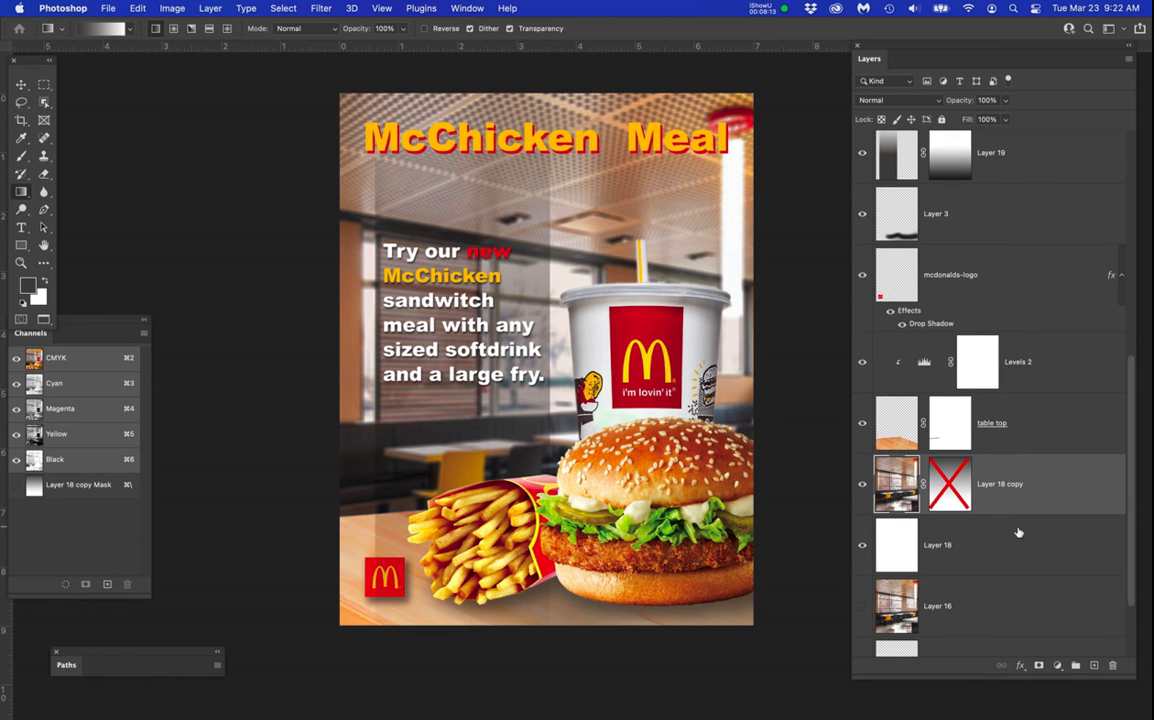
right_click(955, 463)
click(969, 470)
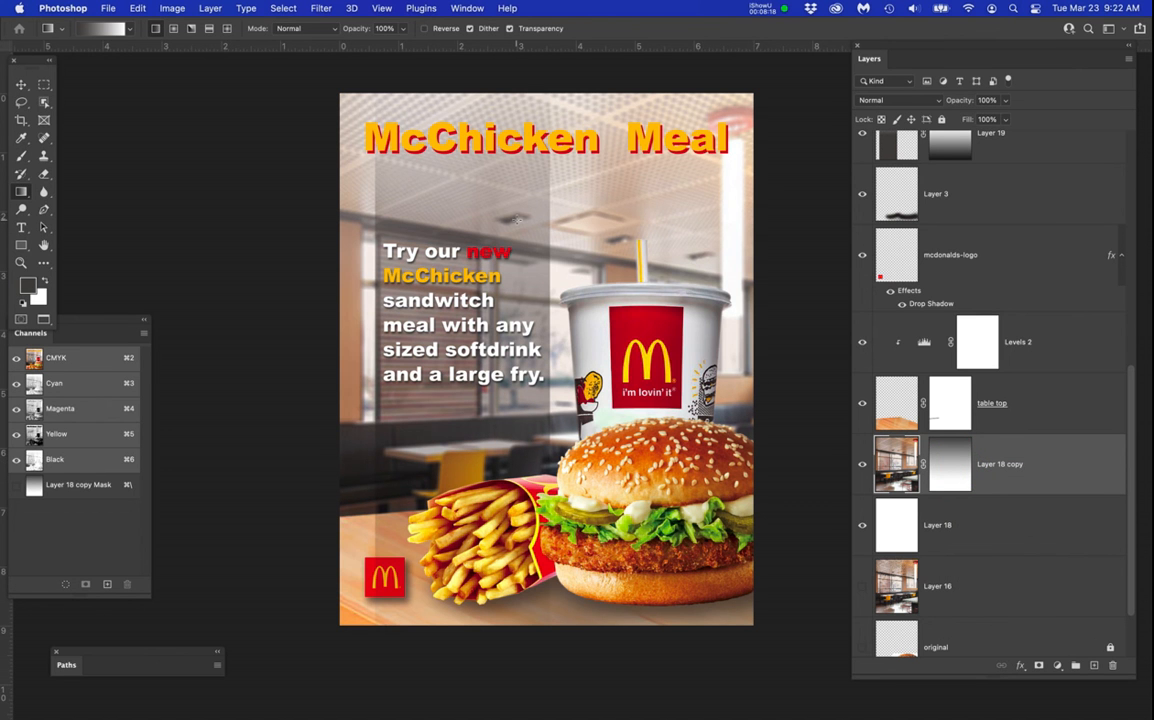
Delete the gradient mask from the restaurant background on Layer 18 copy and add a new blank layer mask.
drag(515, 265, 489, 300)
right_click(949, 455)
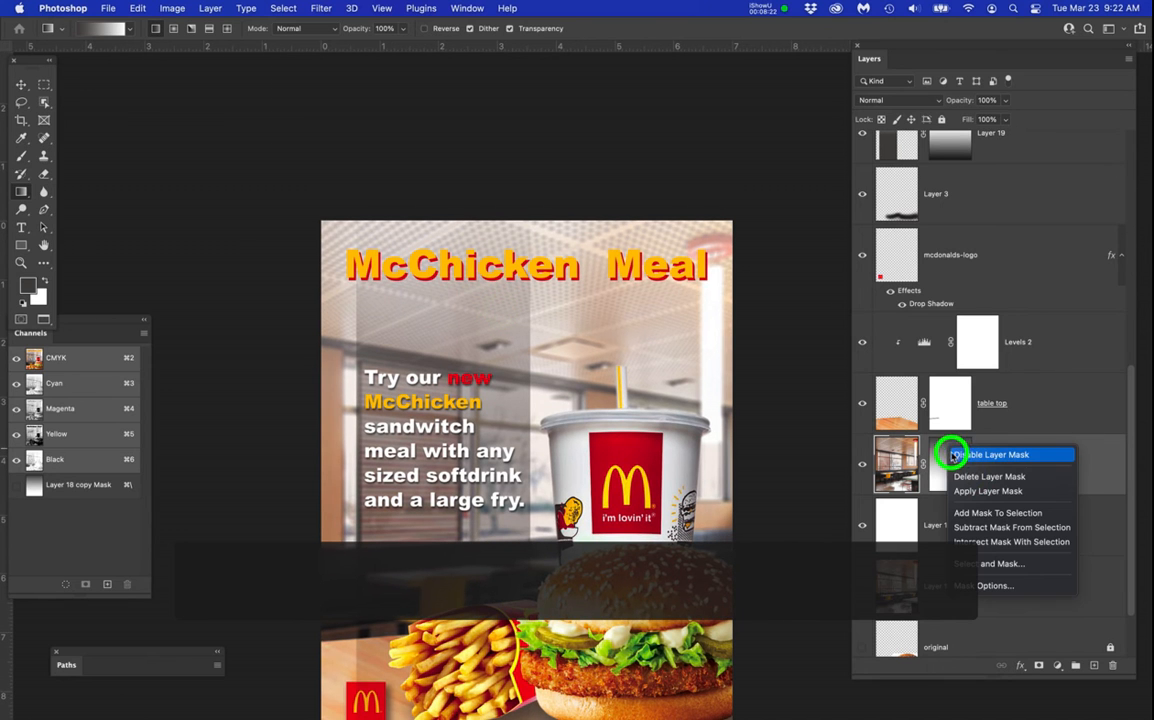
click(960, 476)
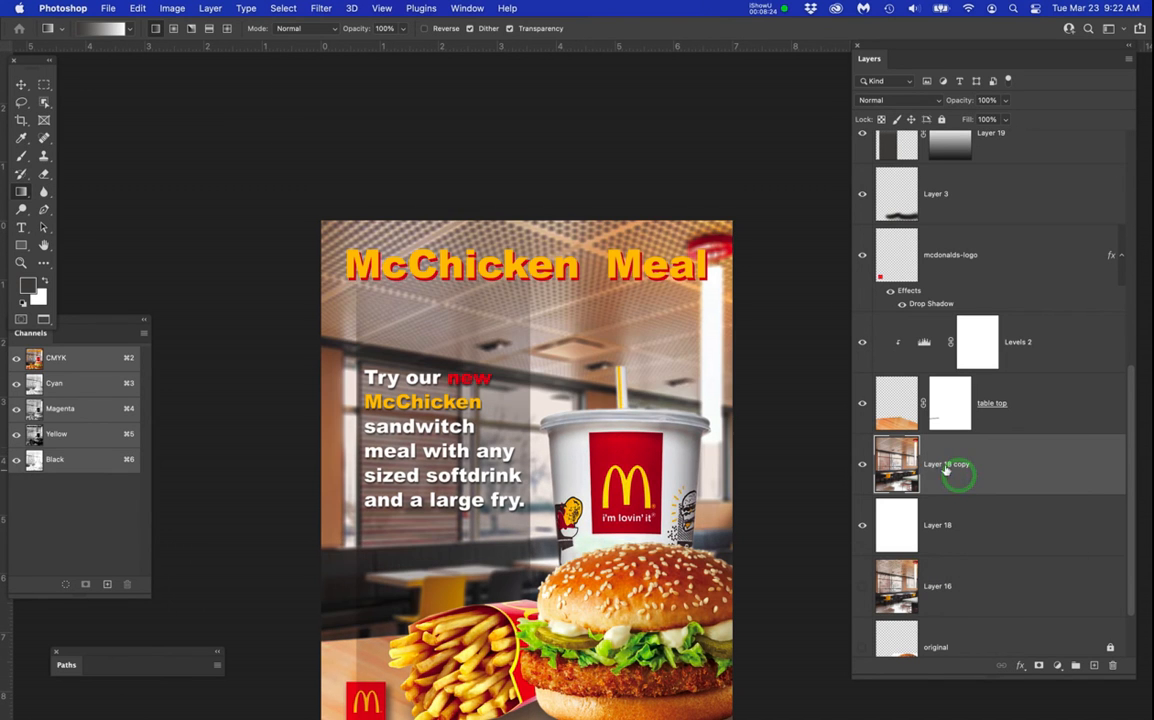
click(1038, 665)
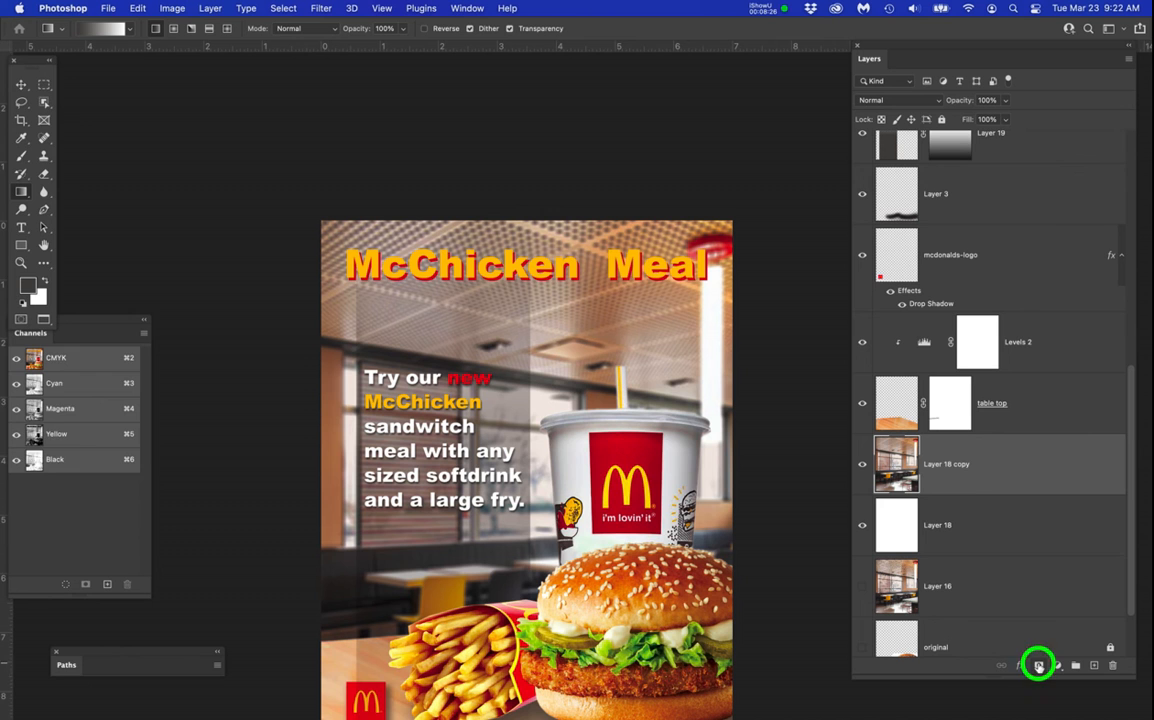
Try two linear gradients of different lengths from above the poster on the mask of Layer 18 copy, undoing each.
scroll(502, 196, down, 2)
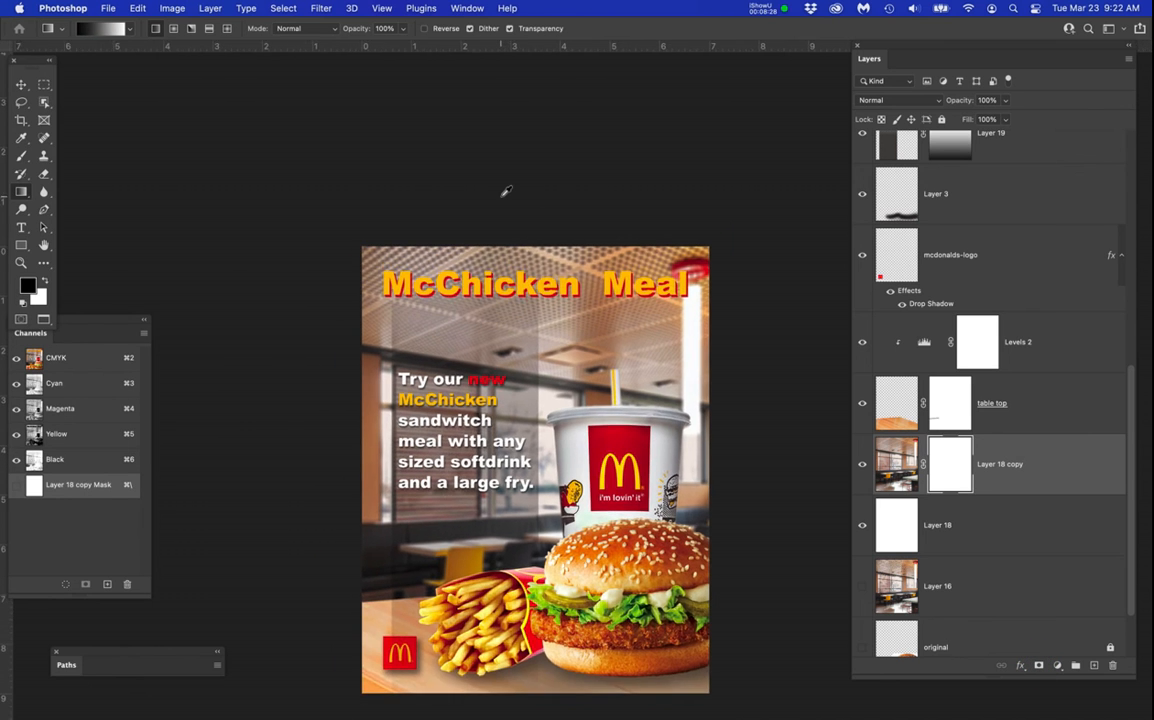
scroll(503, 196, down, 2)
drag(530, 253, 481, 325)
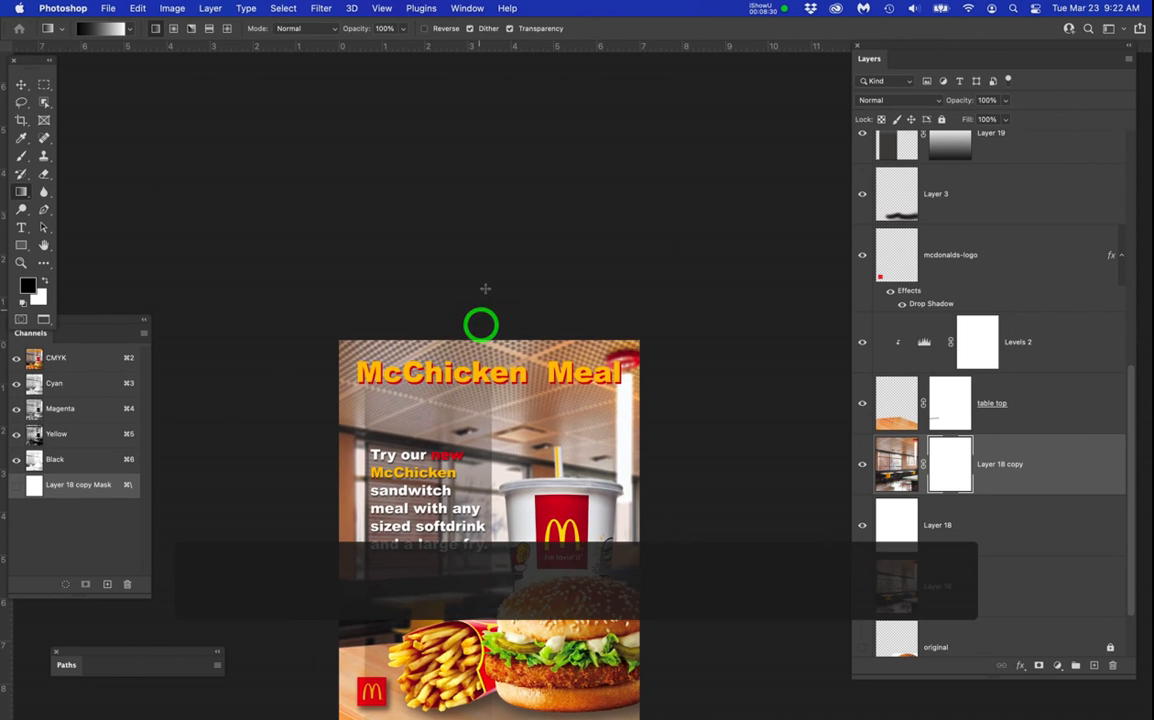
key(g)
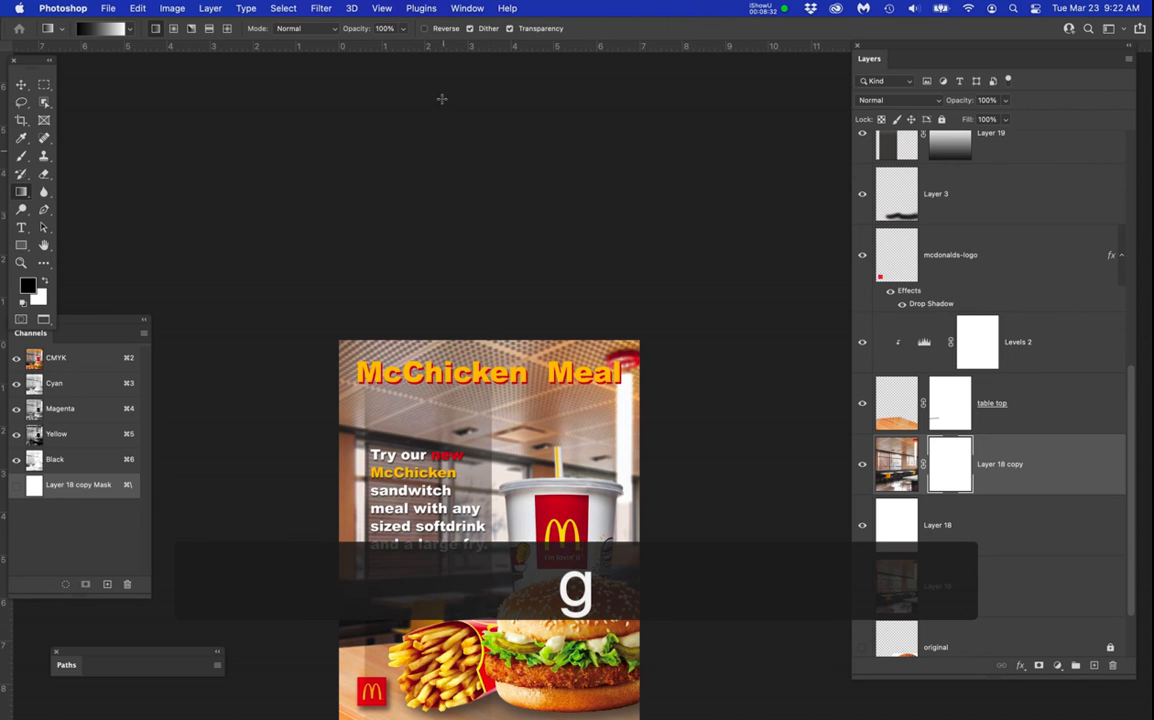
drag(507, 127, 480, 498)
key(super+z)
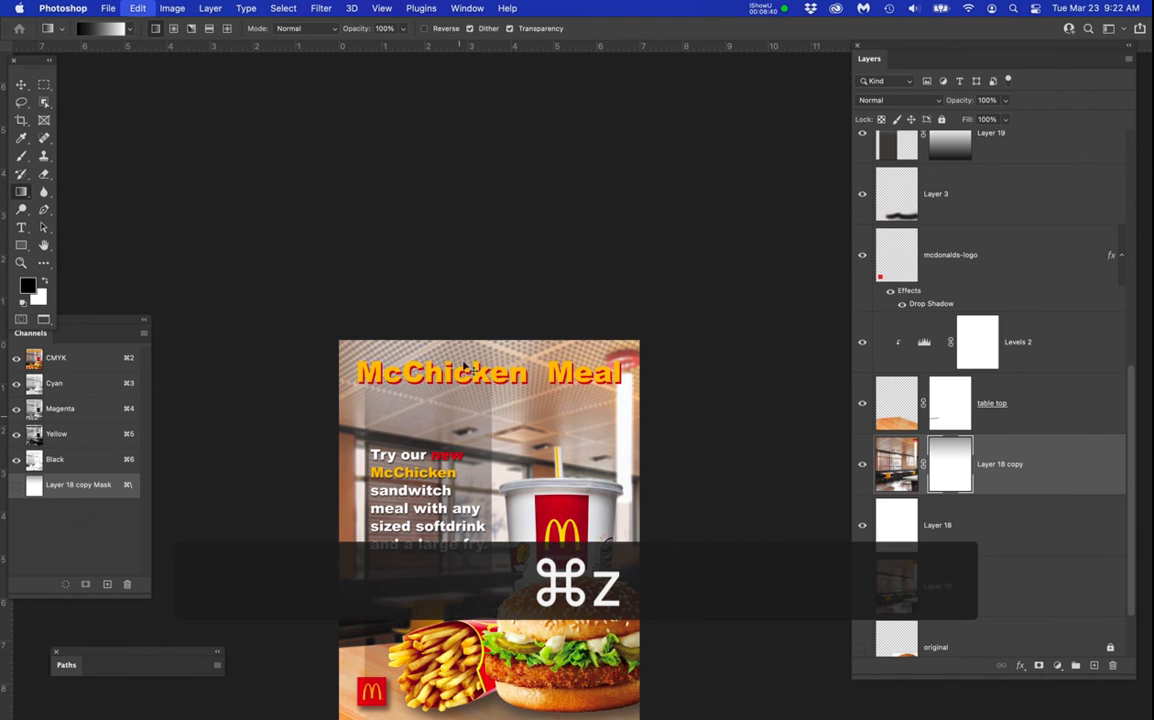
drag(483, 149, 541, 630)
key(super+z)
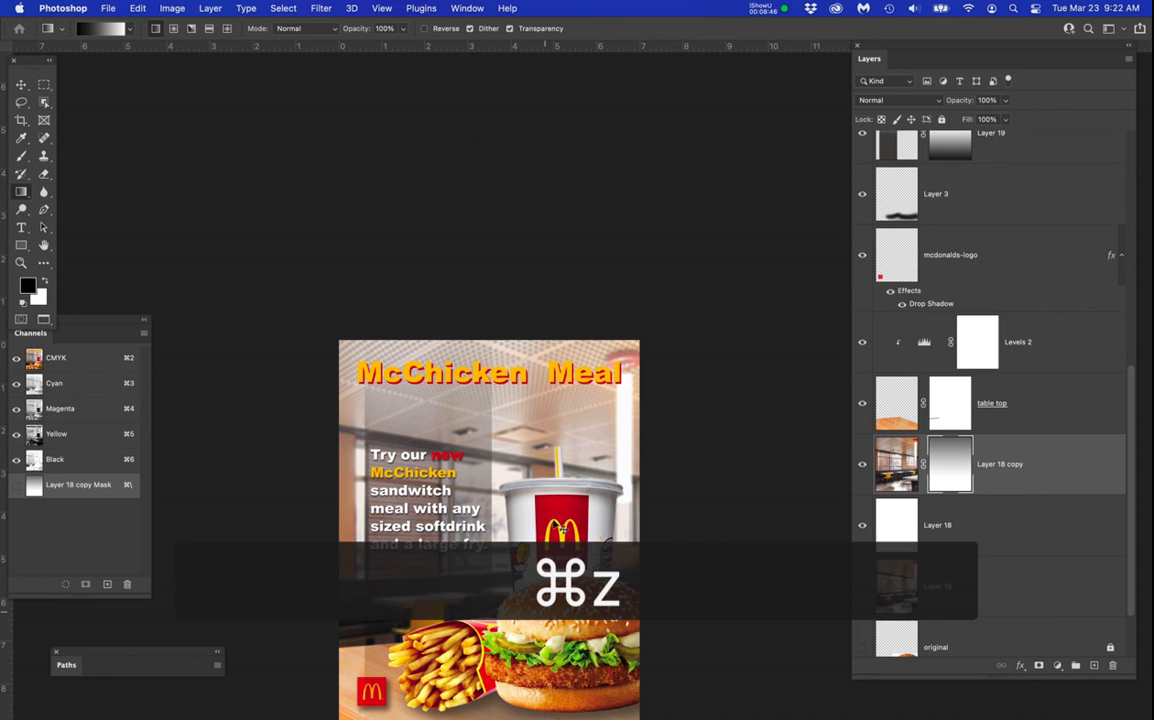
Fade the top of the restaurant background with a black-to-white linear gradient on Layer 18 copy's mask, from above the poster down through its upper part.
drag(504, 176, 533, 482)
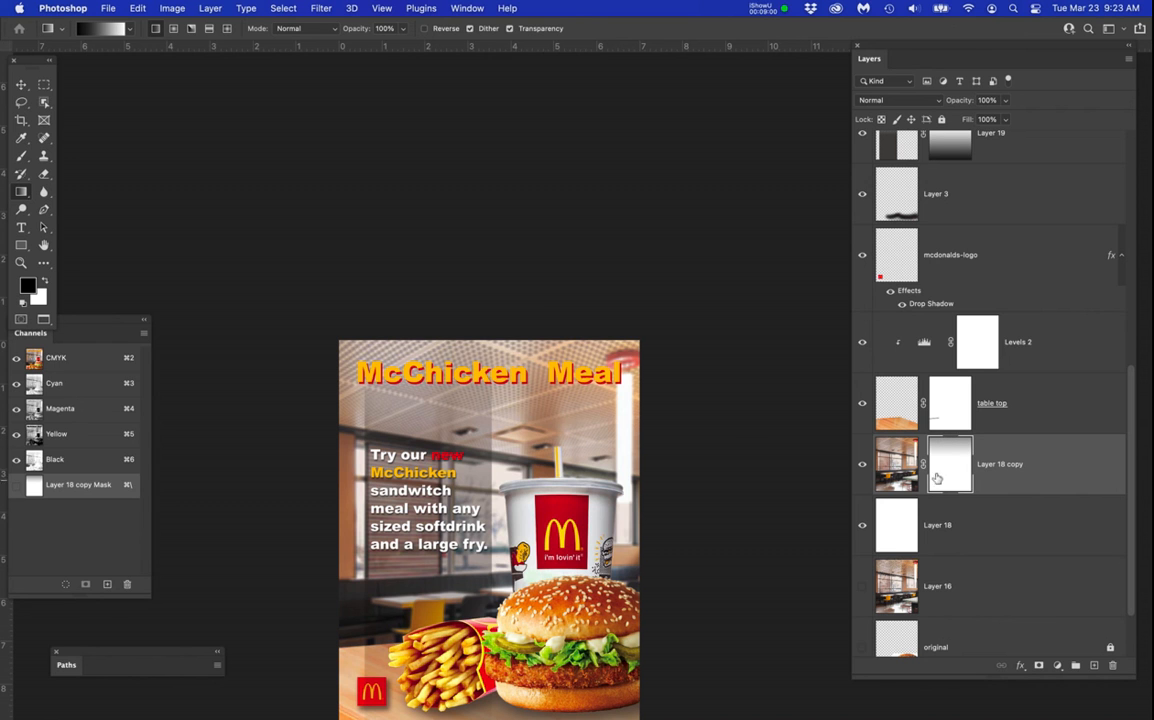
scroll(547, 381, up, 3)
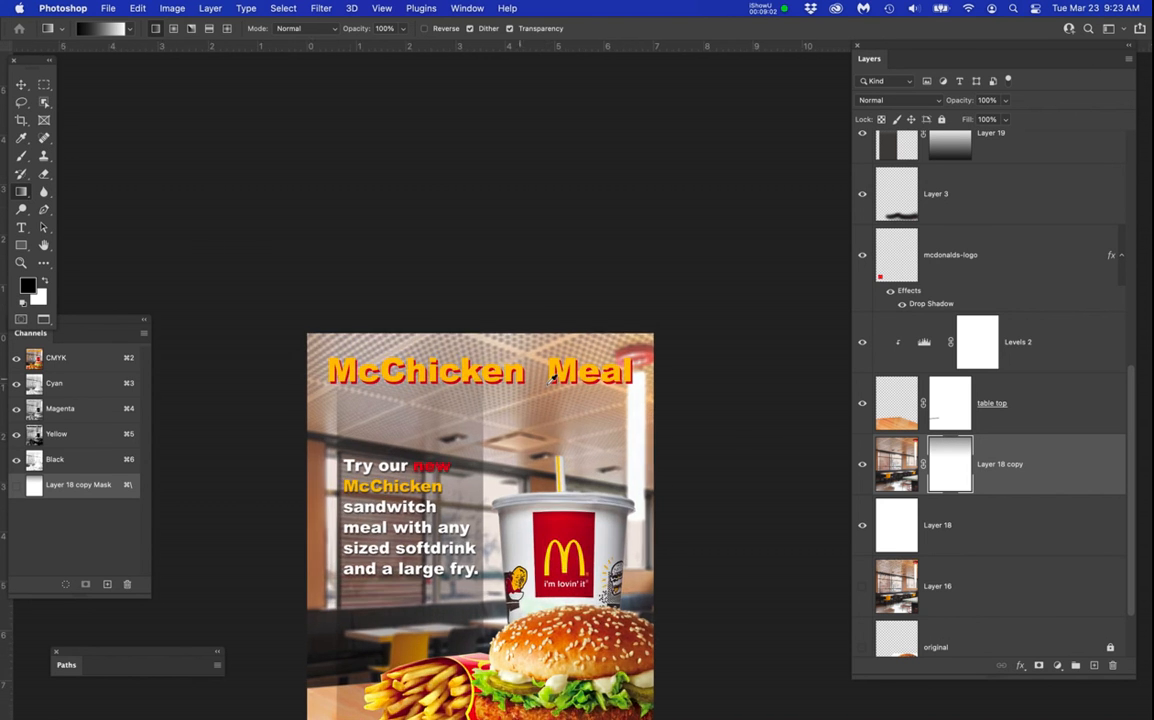
drag(593, 392, 616, 249)
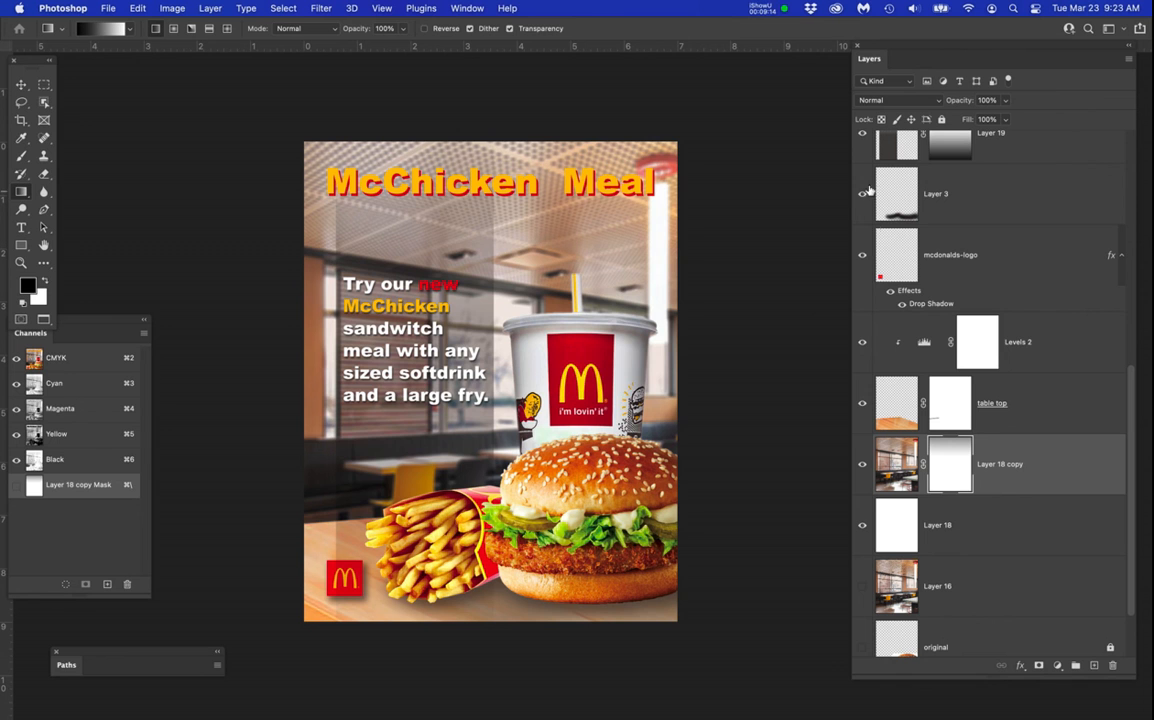
Hide and show the dark box on Layer 19 to compare the promotional text with and without its backing.
click(863, 134)
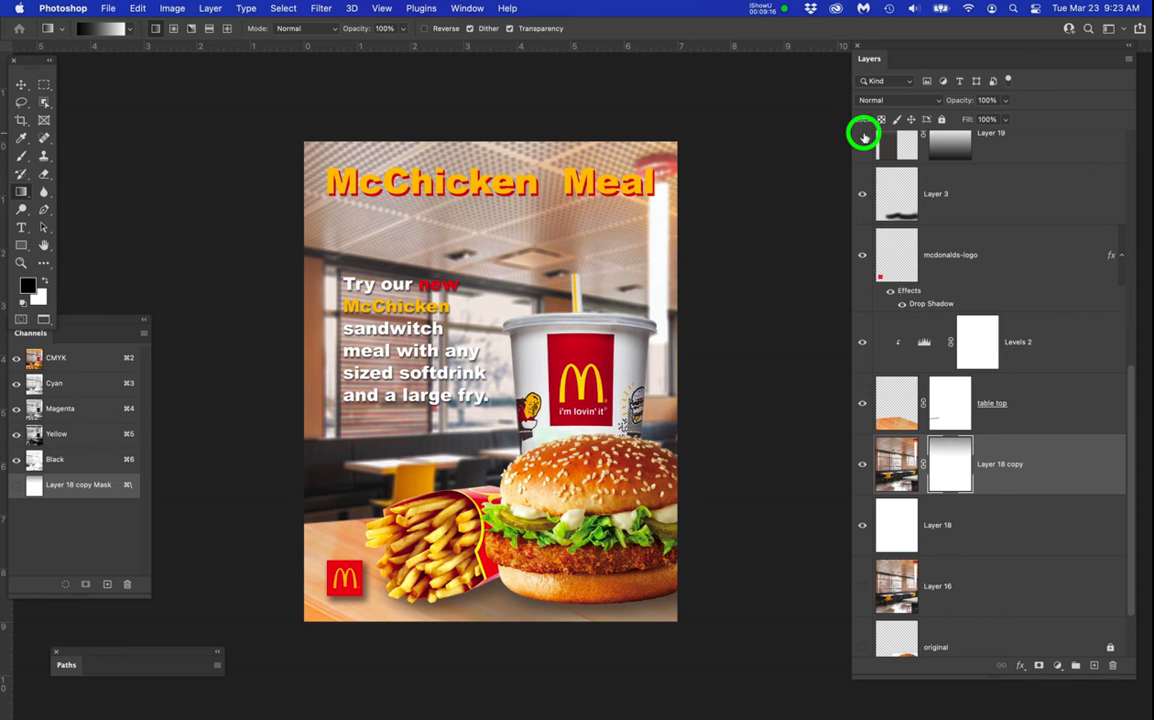
click(863, 134)
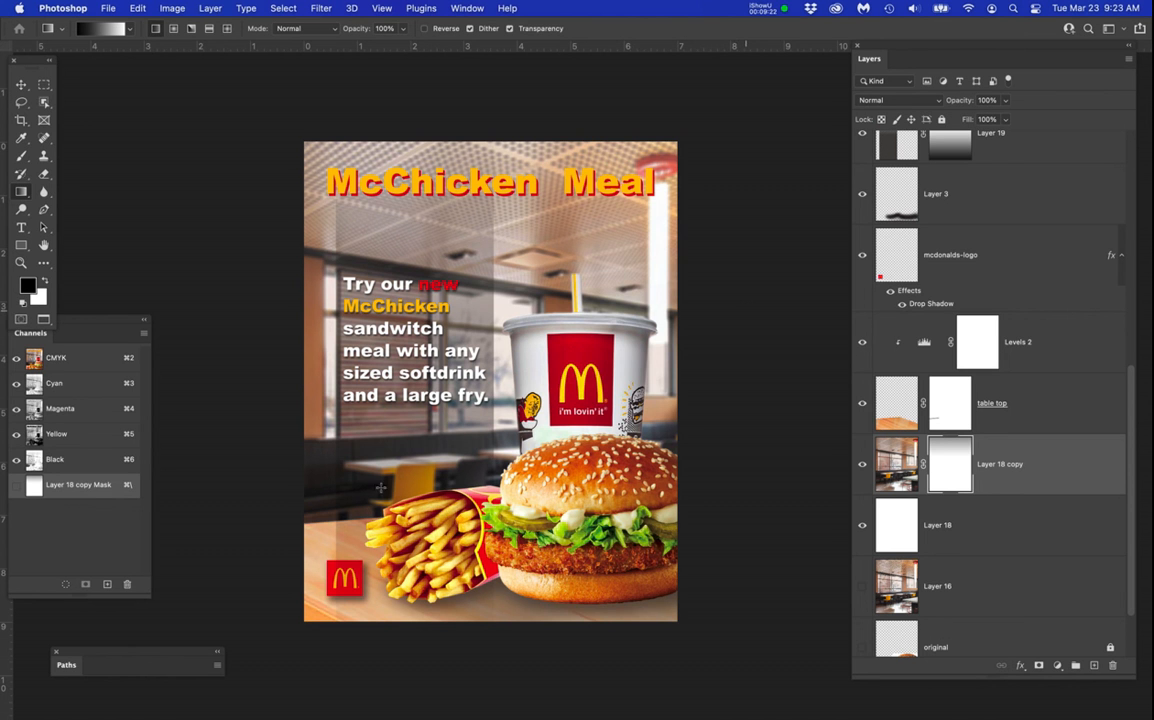
Move the mcdonalds-logo layer above Layer 19 in the layer stack.
scroll(370, 607, up, 4)
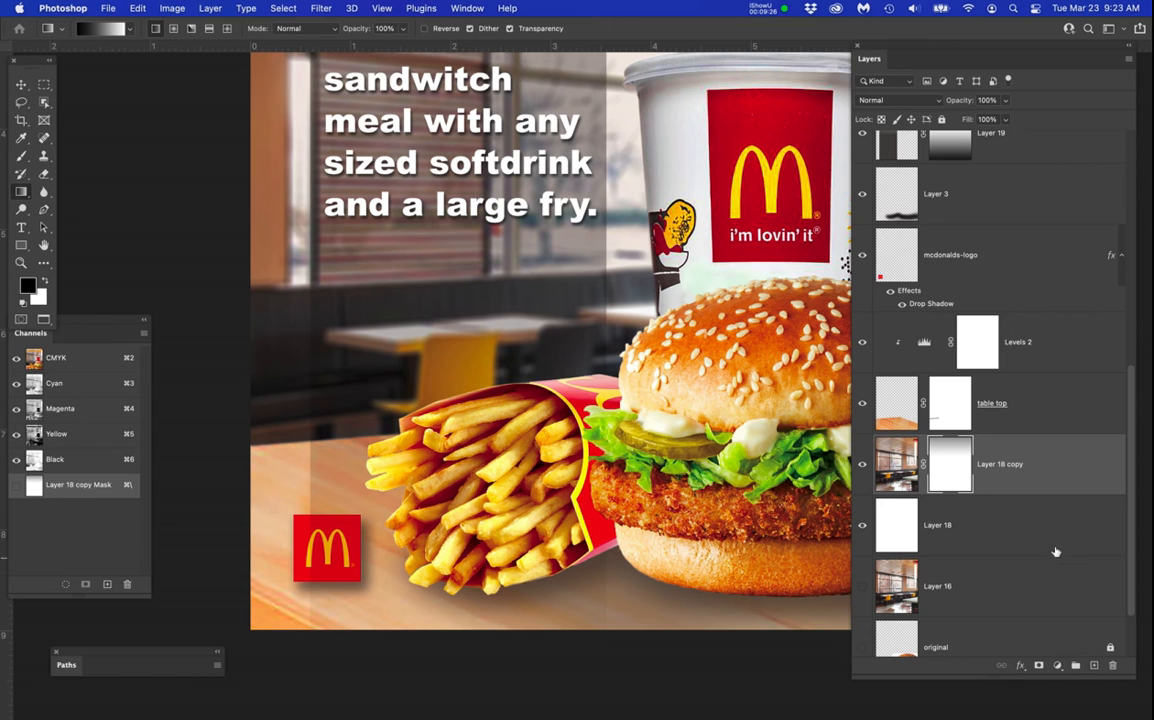
scroll(1057, 542, up, 2)
scroll(1052, 532, up, 5)
click(971, 440)
drag(971, 440, 997, 303)
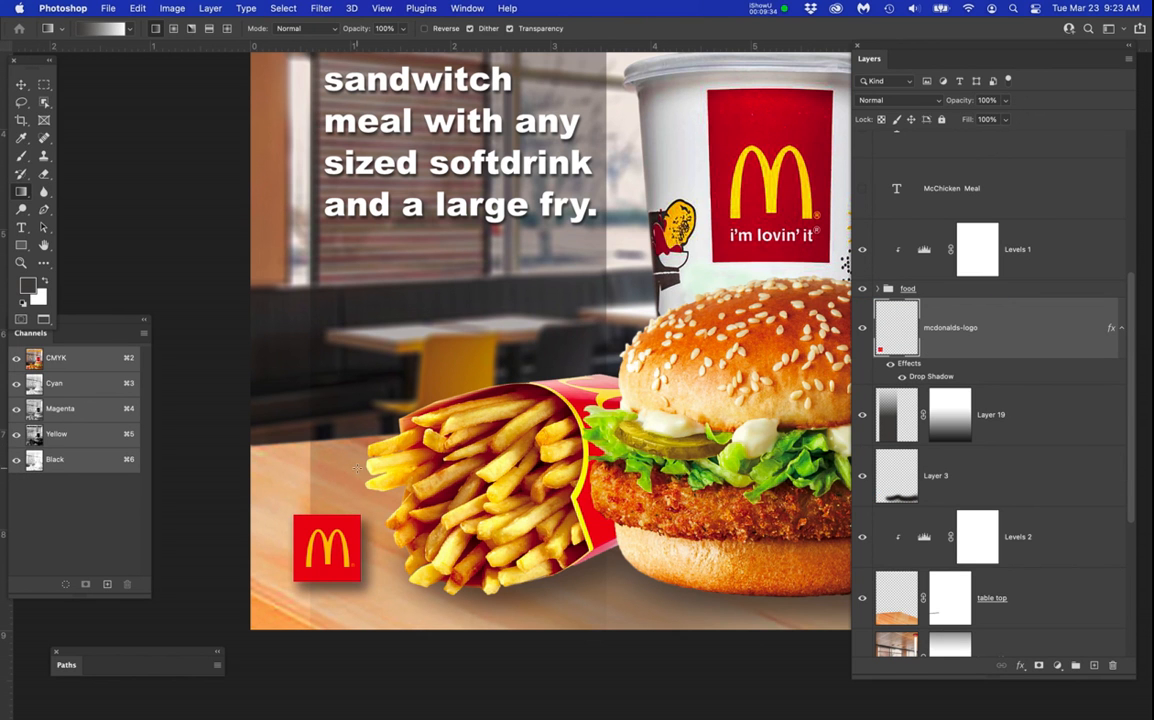
Try to enlarge the Brush tool's tip over the poster's logo area while the mcdonalds-logo layer is active.
scroll(373, 411, down, 5)
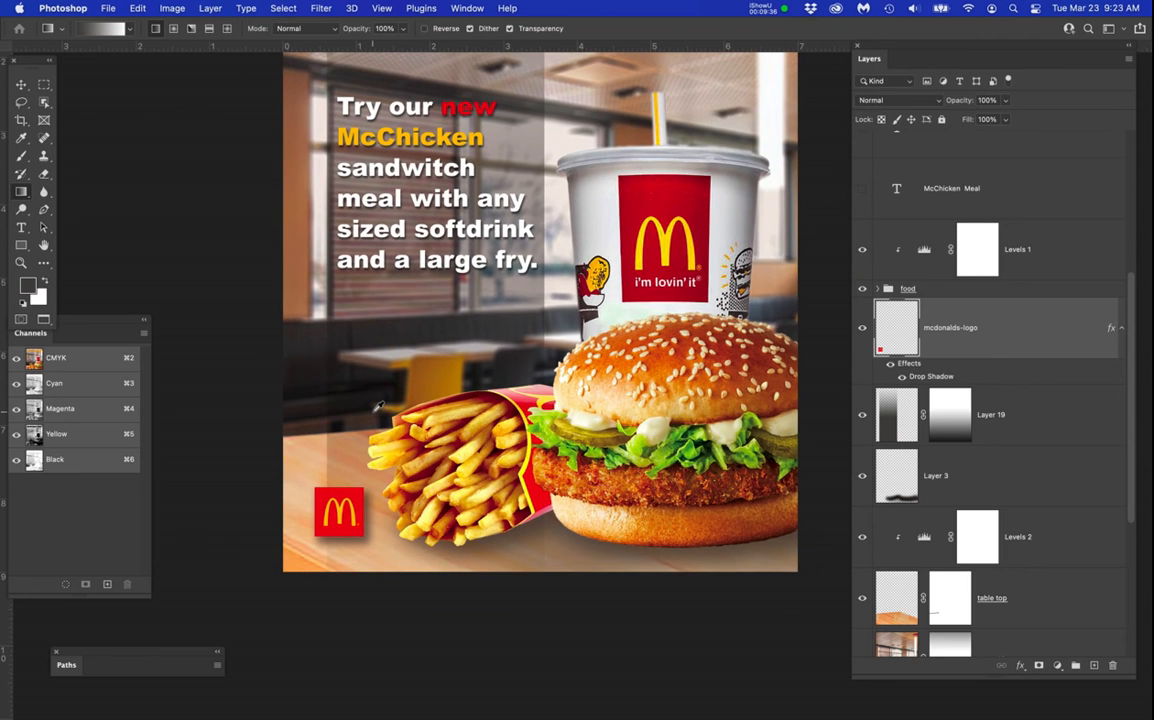
scroll(378, 405, down, 1)
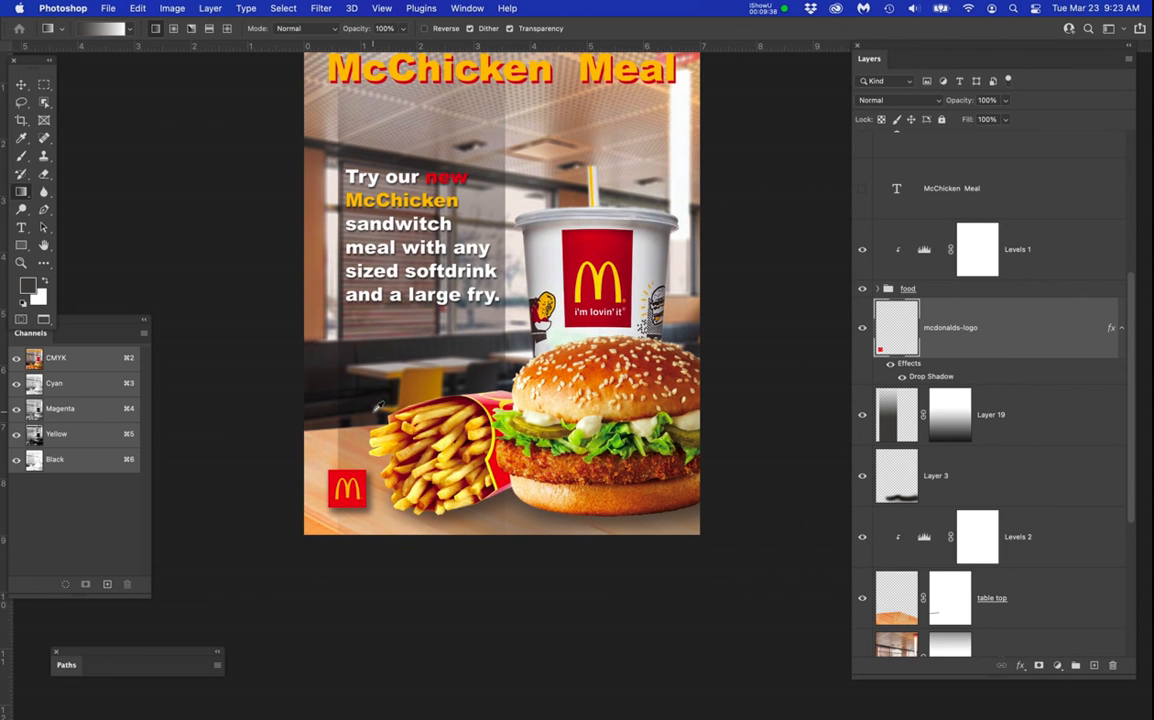
scroll(336, 465, up, 3)
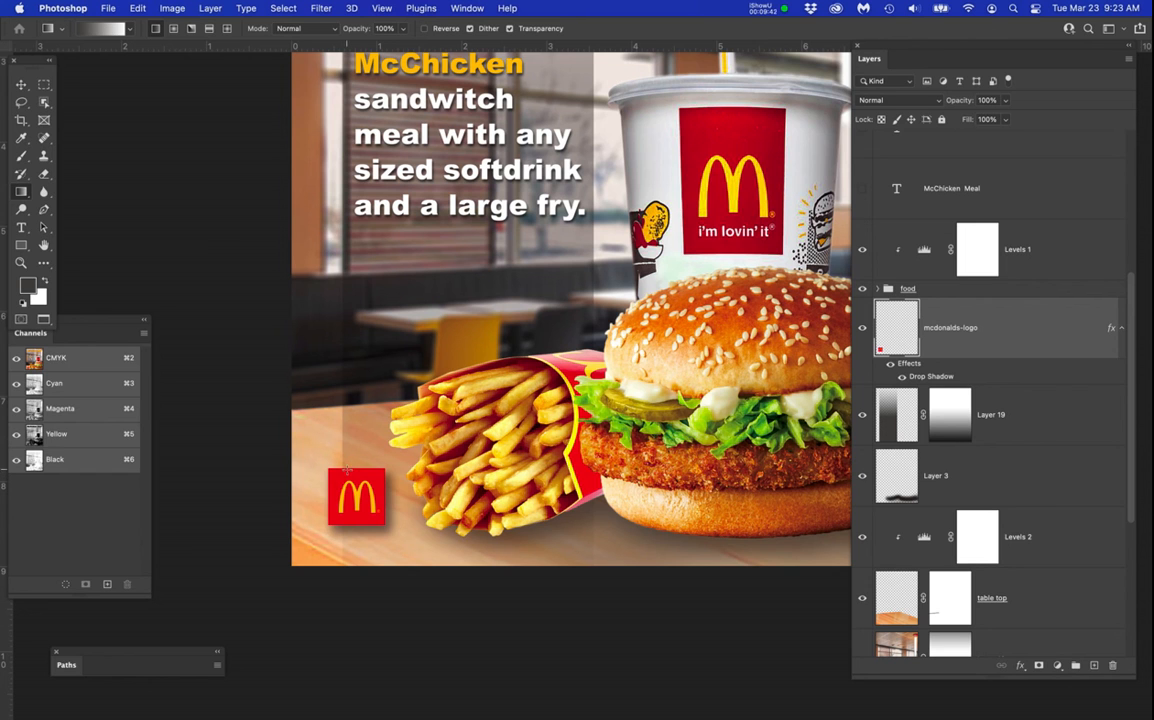
key(b)
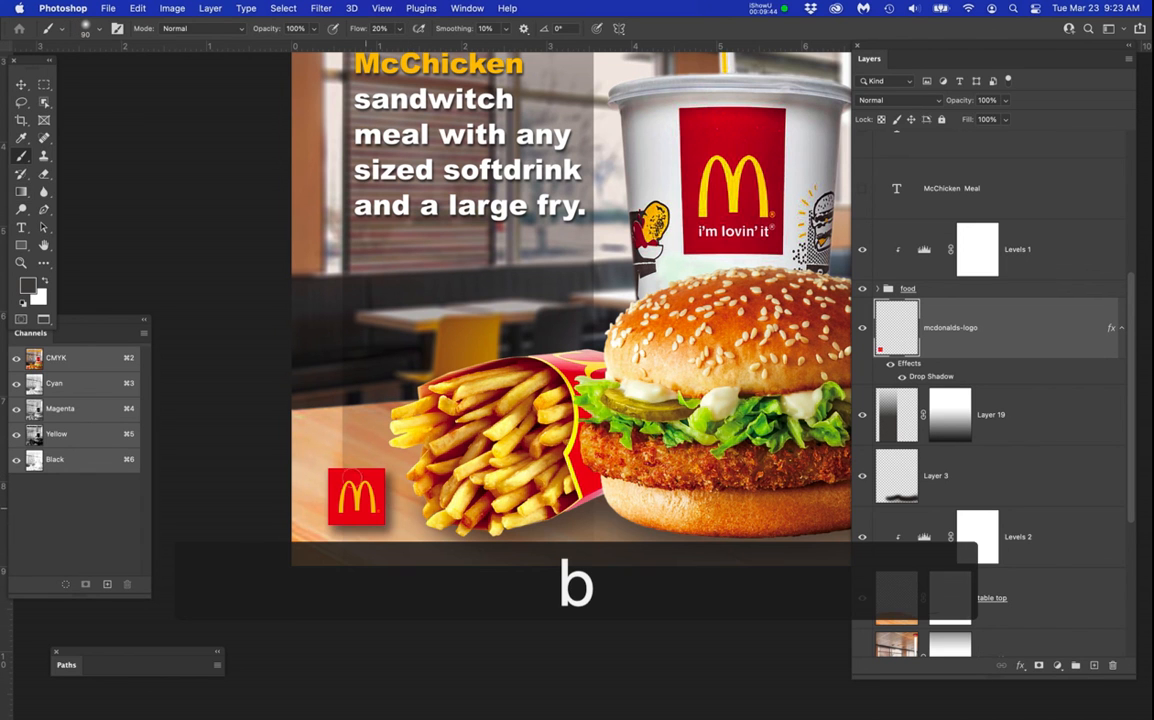
key(bracketright)
key(bracketright)
key(bracketright)
key(bracketright)
key(bracketright)
key(bracketright)
key(bracketright)
key(bracketright)
key(bracketright)
key(bracketright)
key(bracketright)
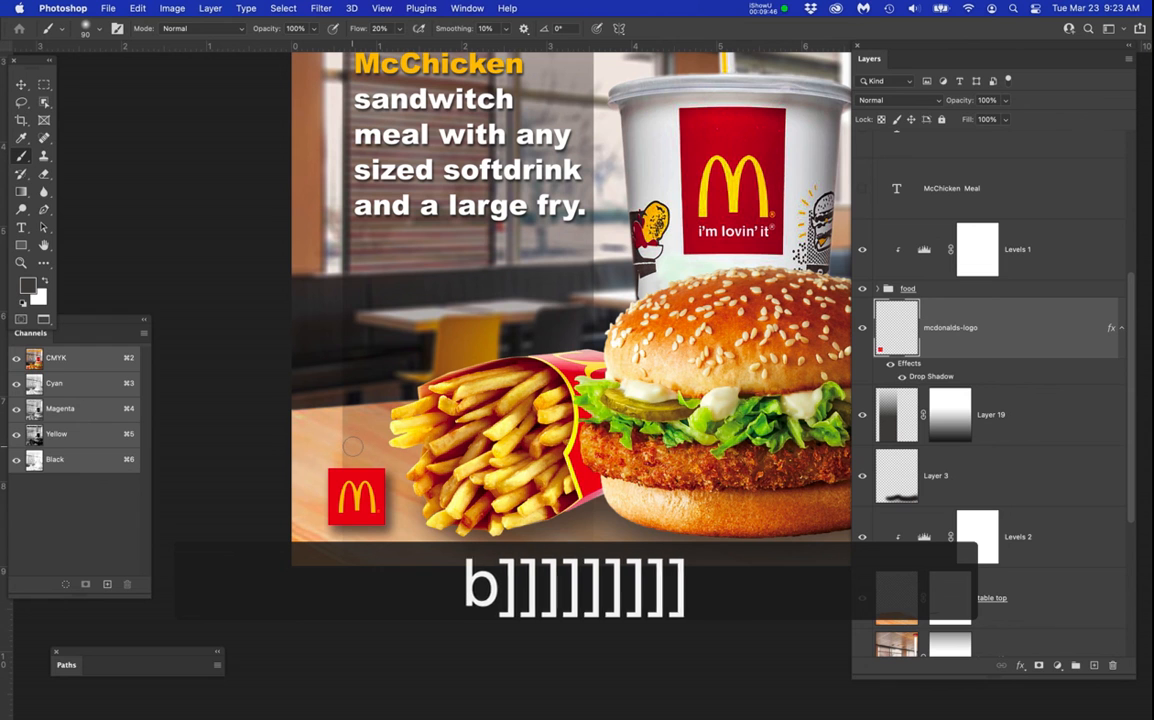
key(bracketright)
key(bracketright)
key(bracketright)
key(bracketright)
key(bracketright)
key(bracketright)
key(bracketright)
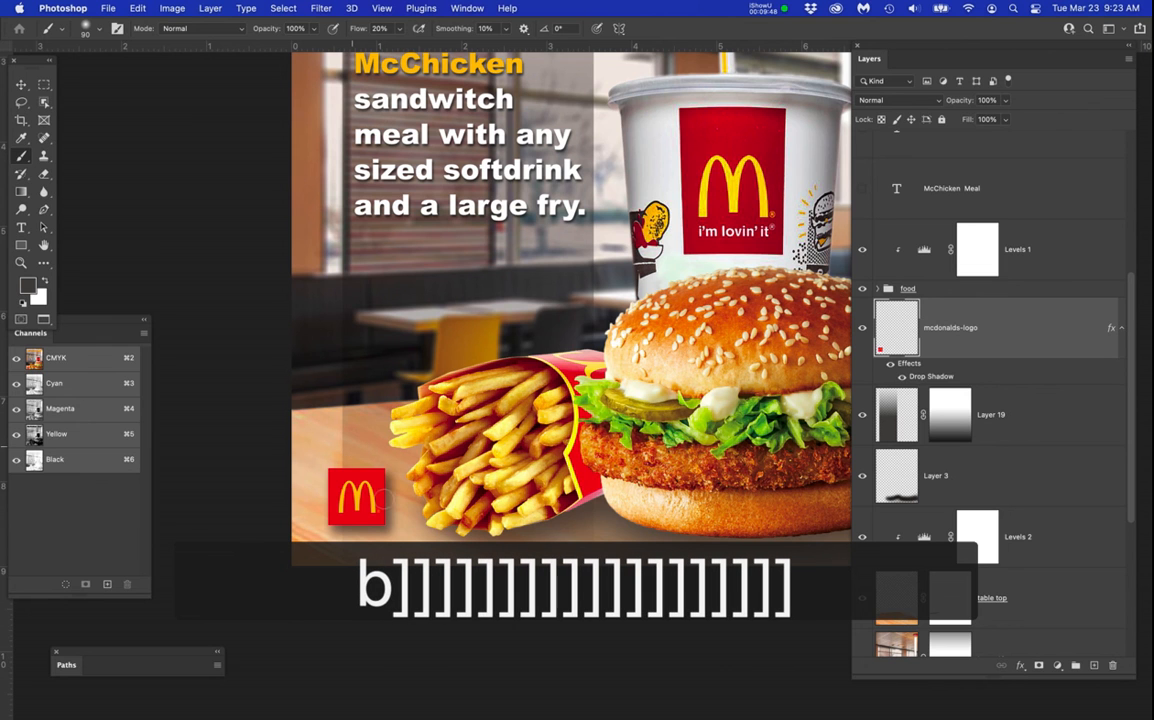
Select the layer mask of Layer 19 and try to enlarge the brush tip for painting on it.
click(953, 416)
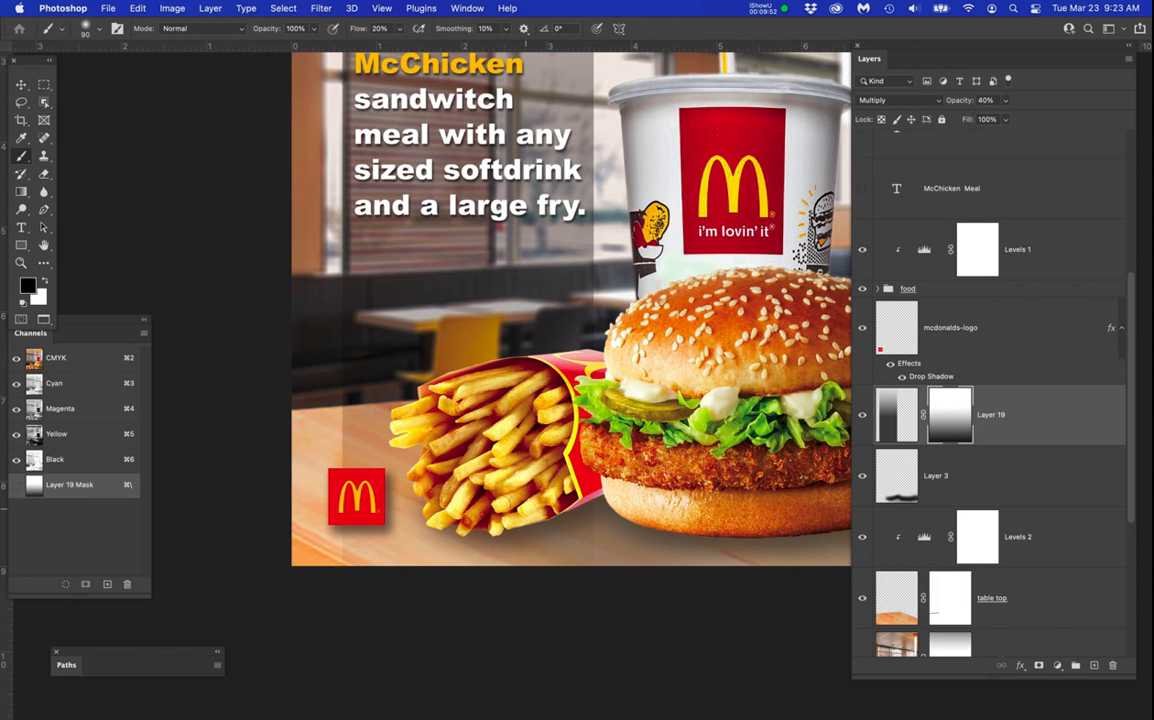
key(bracketright)
key(bracketright)
key(bracketright)
key(bracketright)
key(bracketright)
key(bracketright)
key(bracketright)
key(bracketright)
key(bracketright)
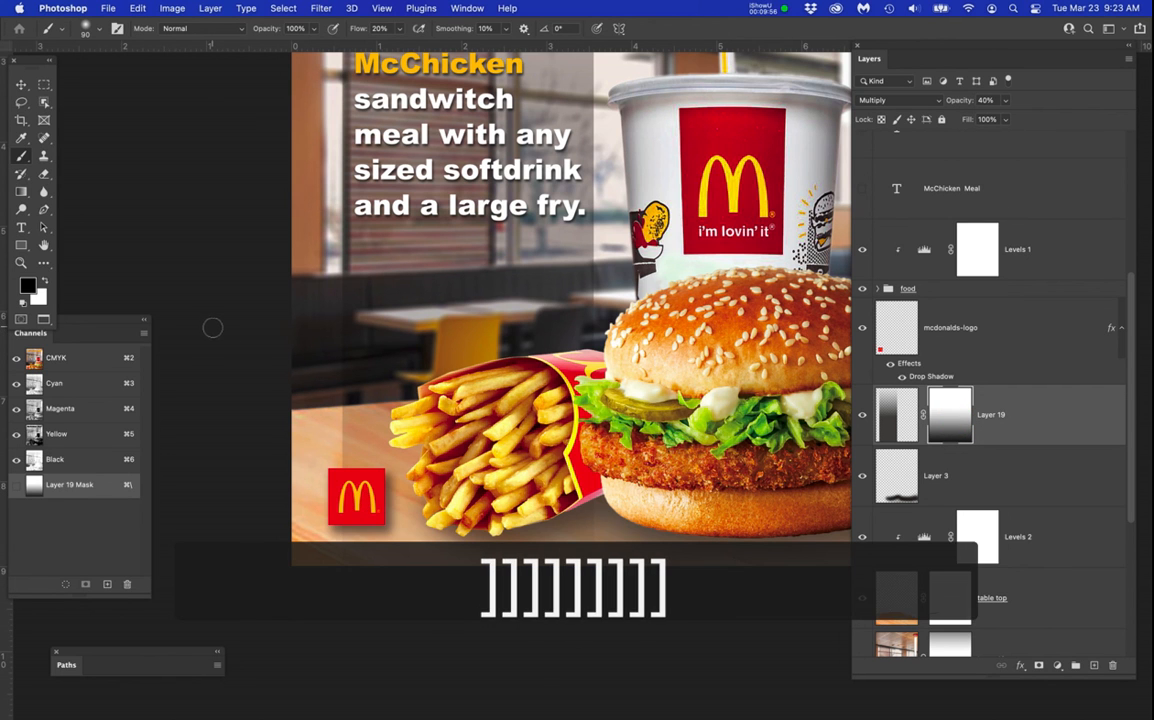
key(b)
key(bracketright)
key(bracketright)
key(bracketright)
key(bracketright)
key(bracketright)
key(bracketright)
key(bracketright)
key(bracketright)
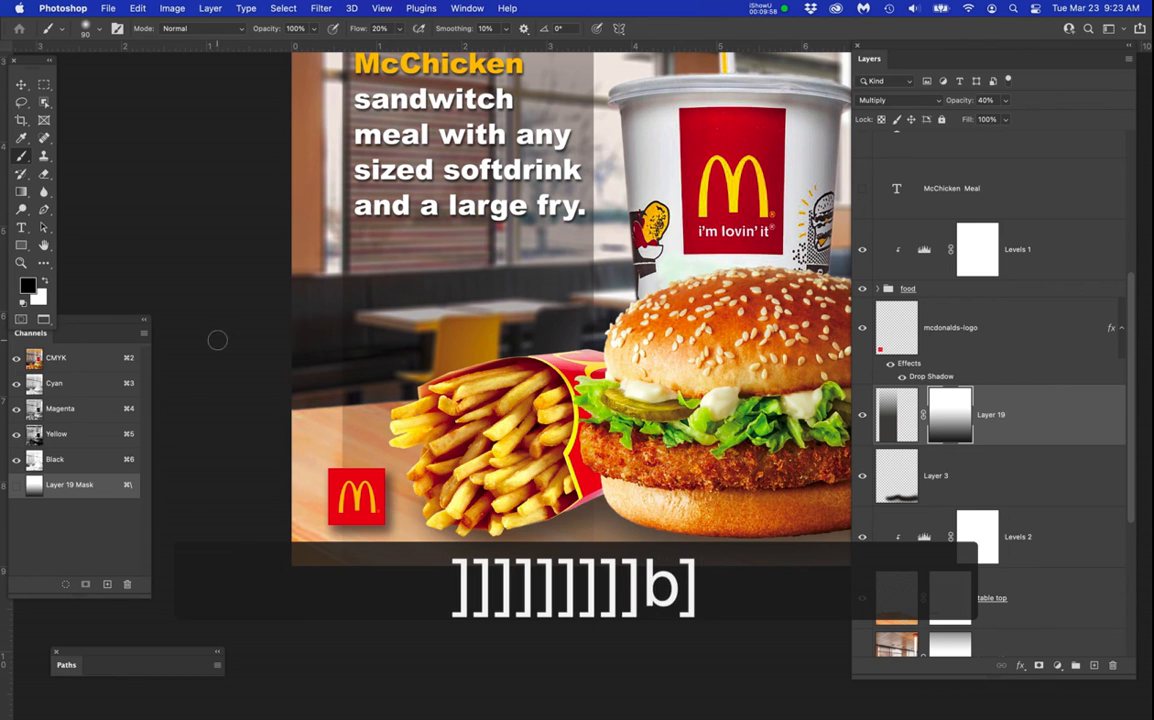
key(bracketright)
key(bracketright)
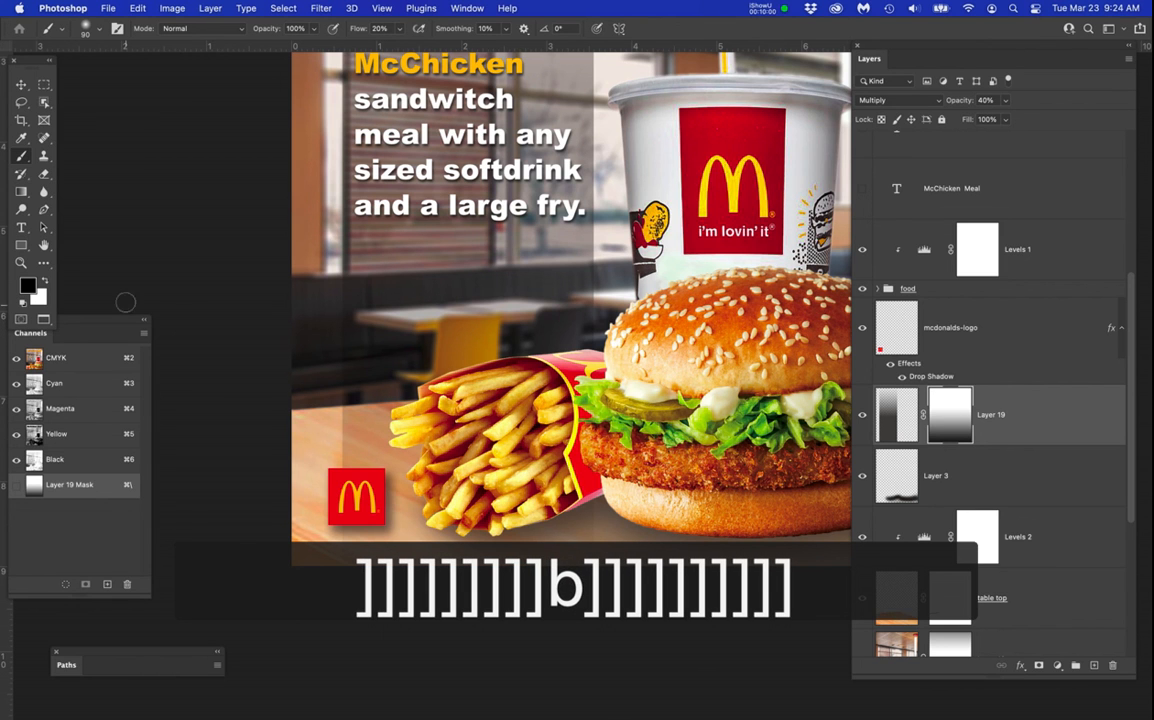
Target the dark box artwork on Layer 19 instead of its mask and try again to enlarge the brush tip.
click(896, 410)
key(bracketright)
key(bracketright)
key(bracketright)
key(bracketright)
key(bracketright)
key(bracketright)
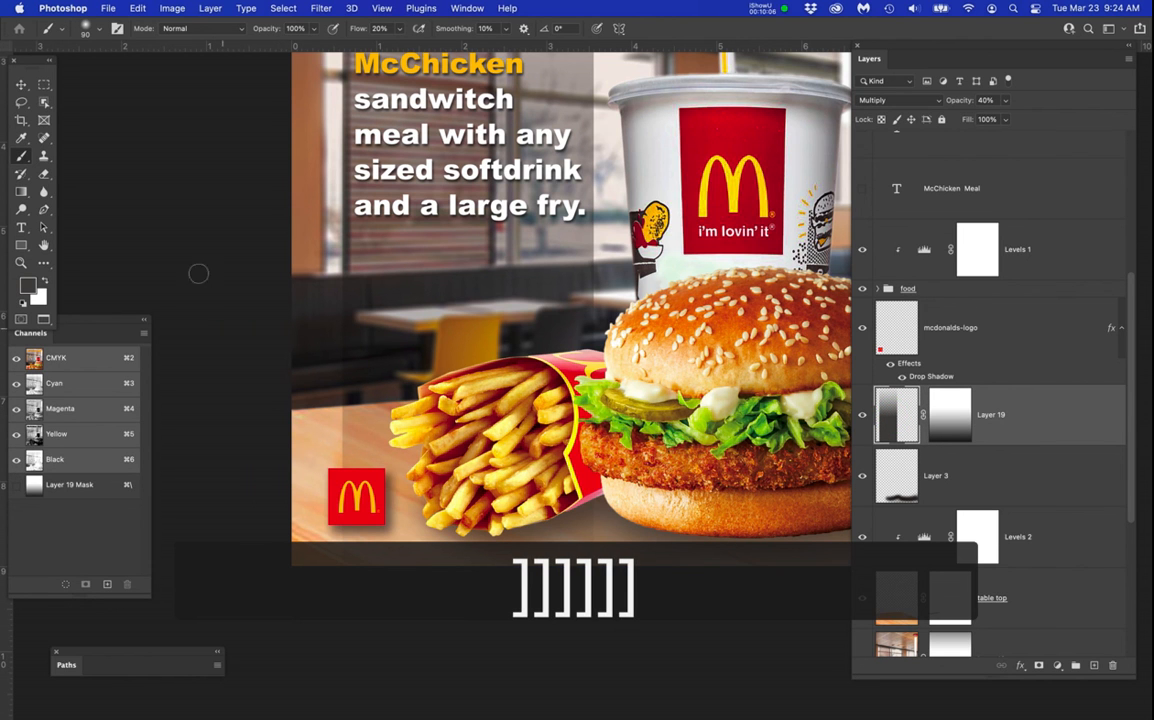
mouse_move(17, 160)
mouse_down()
mouse_move(64, 167)
mouse_move(79, 155)
mouse_up()
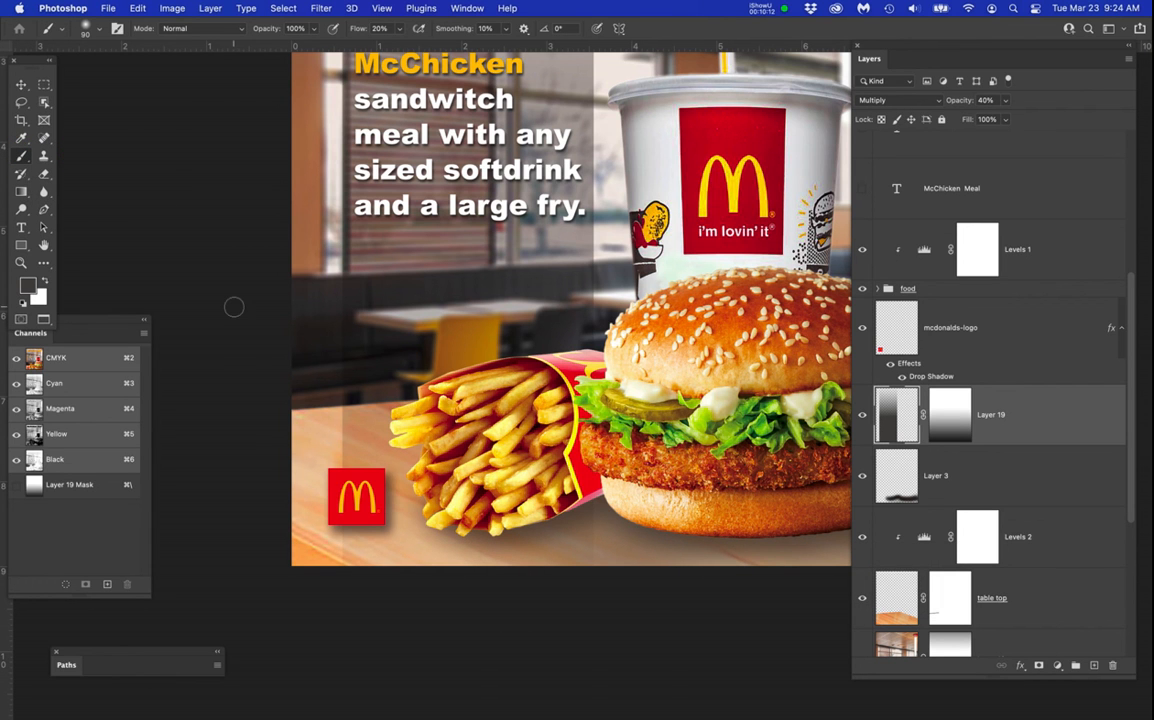
Switch to the Gradient tool and cycle its style to the diamond gradient.
key(g)
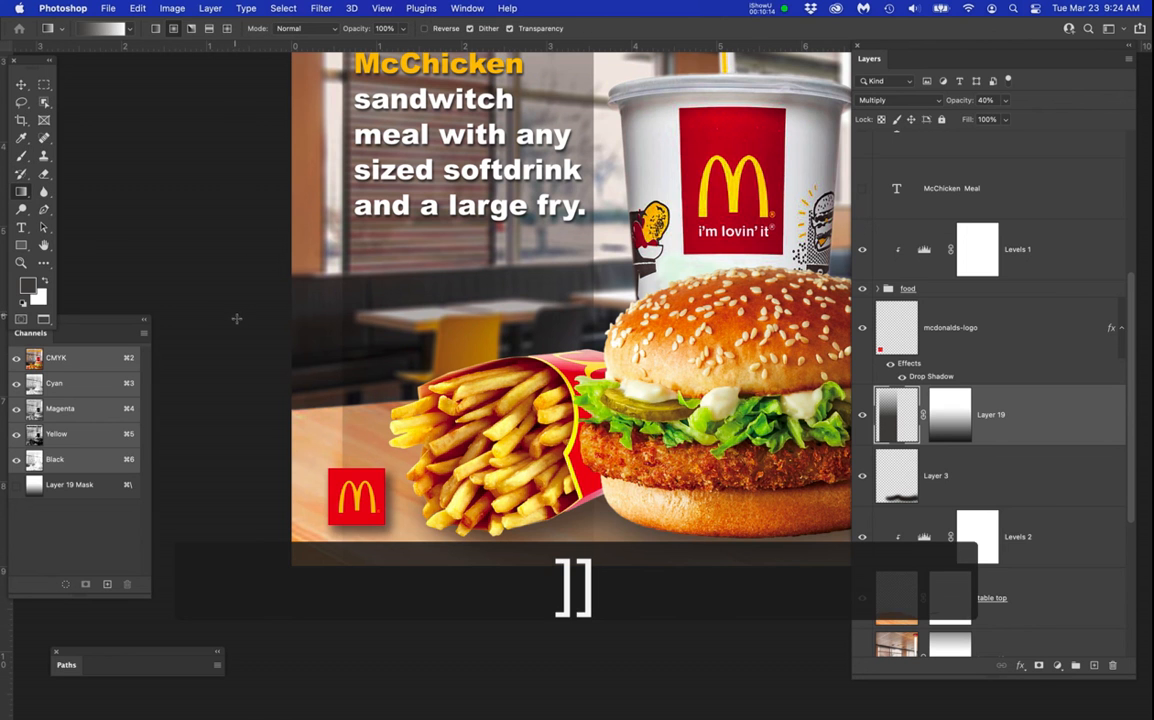
scroll(240, 320, down, 5)
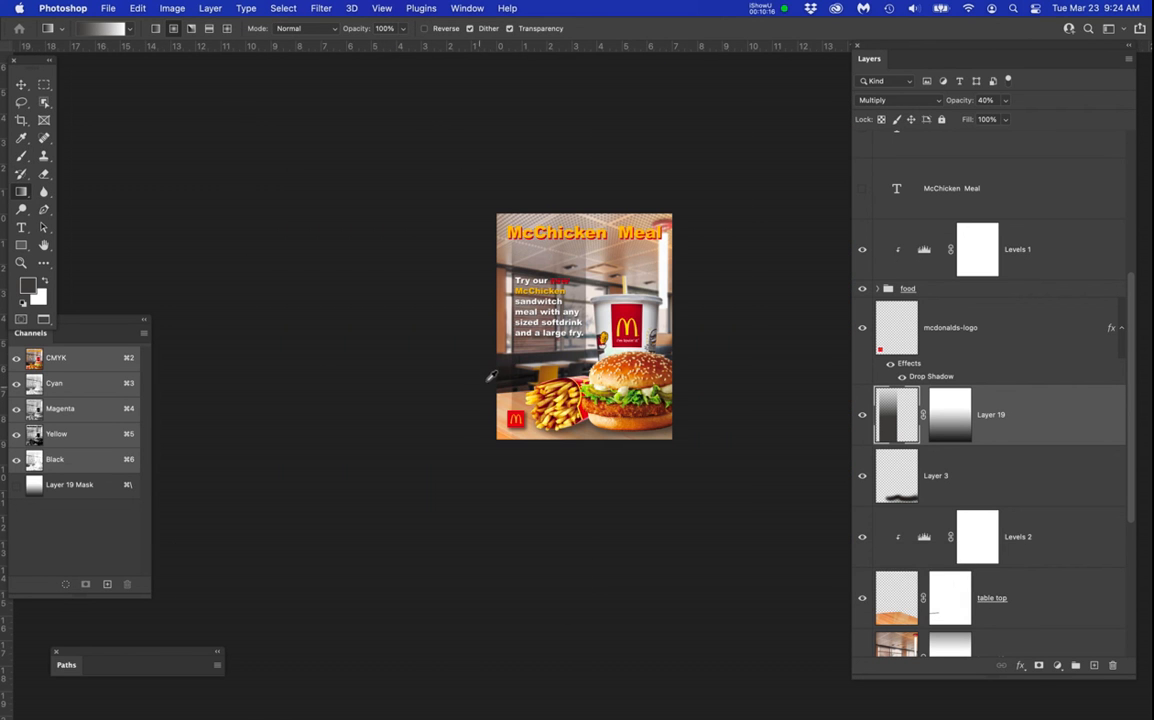
scroll(488, 378, up, 4)
key(bracketright)
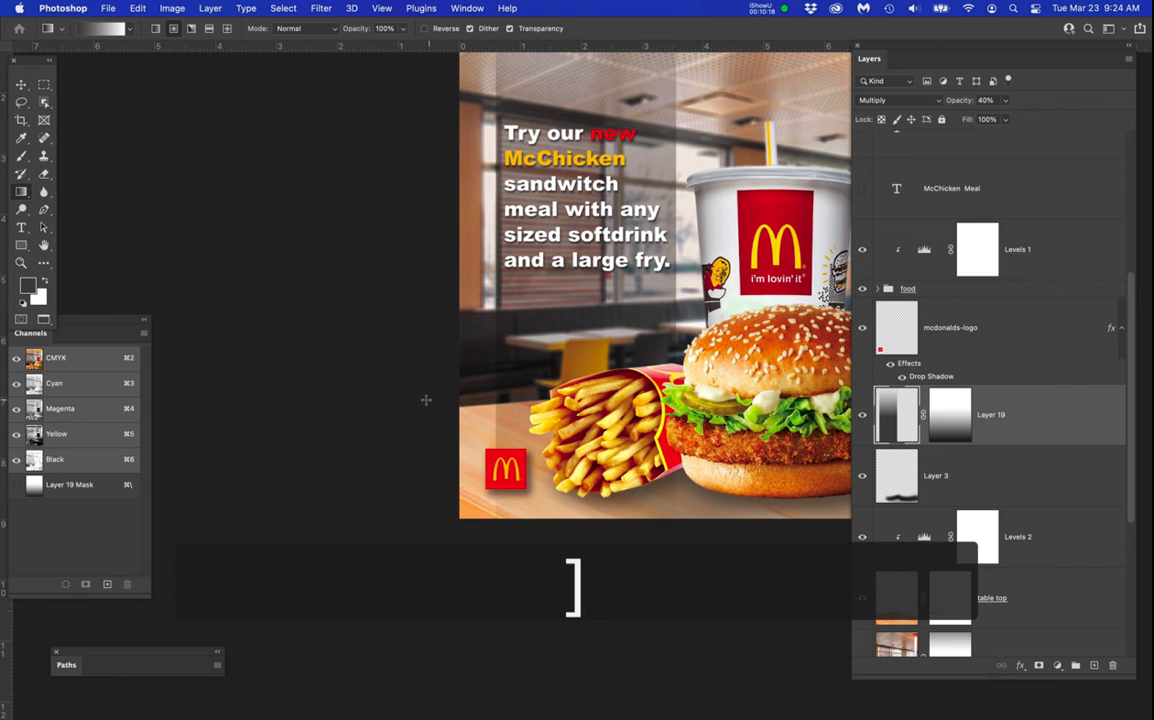
key(bracketright)
key(bracketright)
key(bracketright)
key(bracketright)
key(bracketright)
key(bracketright)
key(bracketright)
key(bracketright)
key(bracketright)
key(bracketright)
key(bracketright)
key(bracketright)
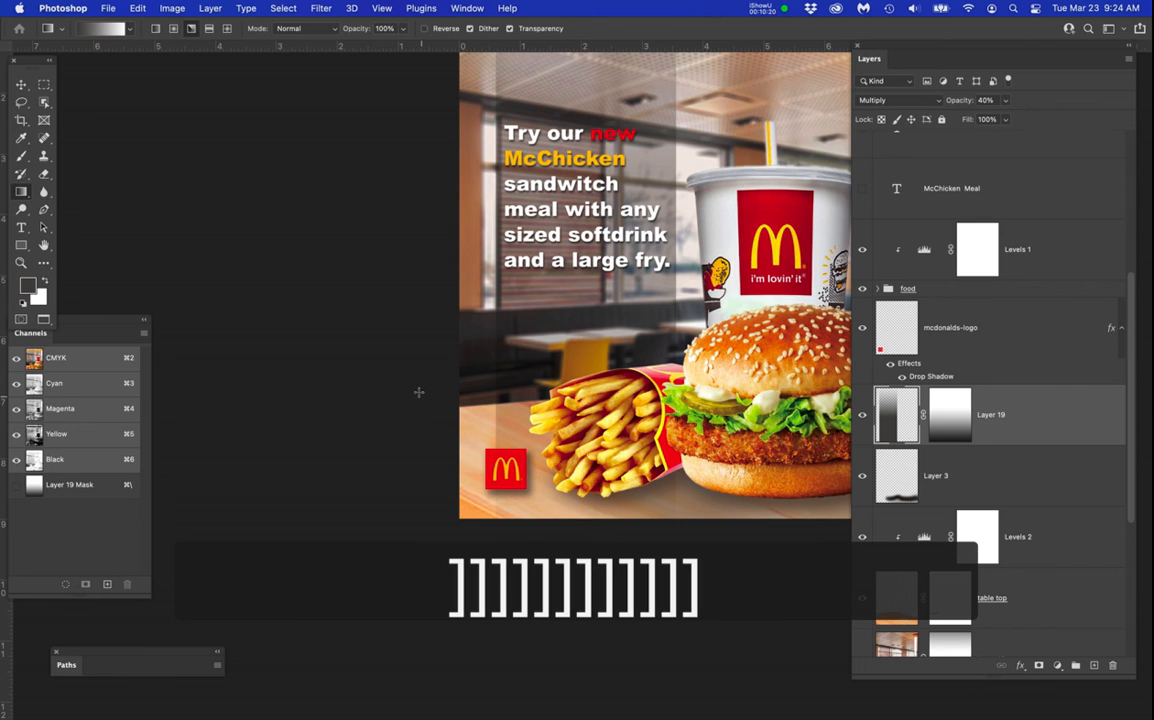
Switch back to the Brush tool and enlarge its tip to 1100 px.
click(21, 157)
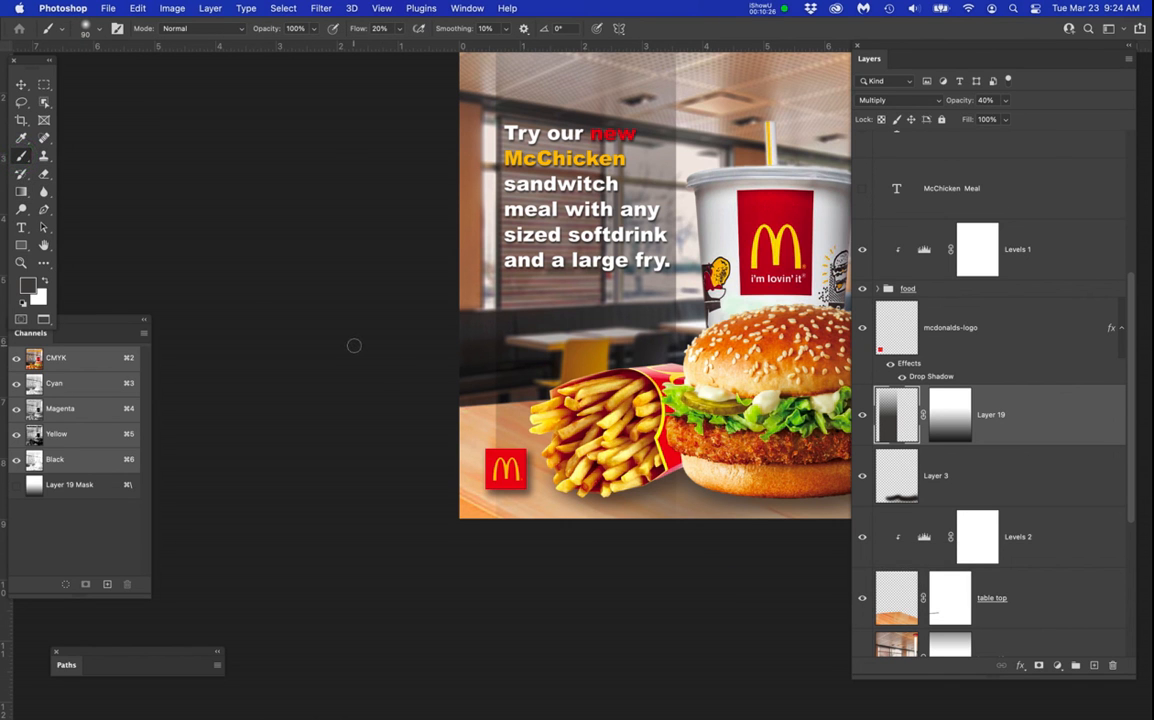
key(bracketright)
key(bracketright)
key(bracketright)
key(bracketright)
key(bracketright)
key(bracketright)
key(bracketright)
key(bracketright)
key(bracketright)
key(bracketright)
key(bracketright)
key(bracketright)
key(bracketright)
key(bracketright)
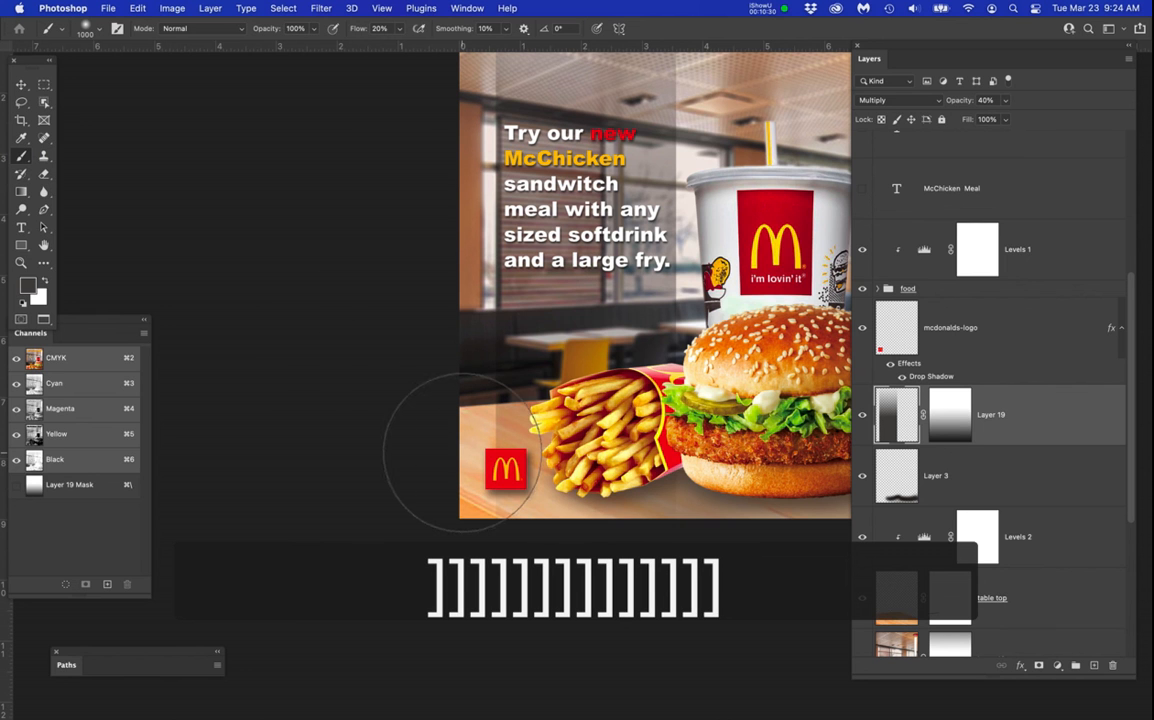
key(bracketright)
mouse_move(381, 425)
mouse_down()
mouse_move(304, 412)
mouse_move(247, 435)
mouse_up()
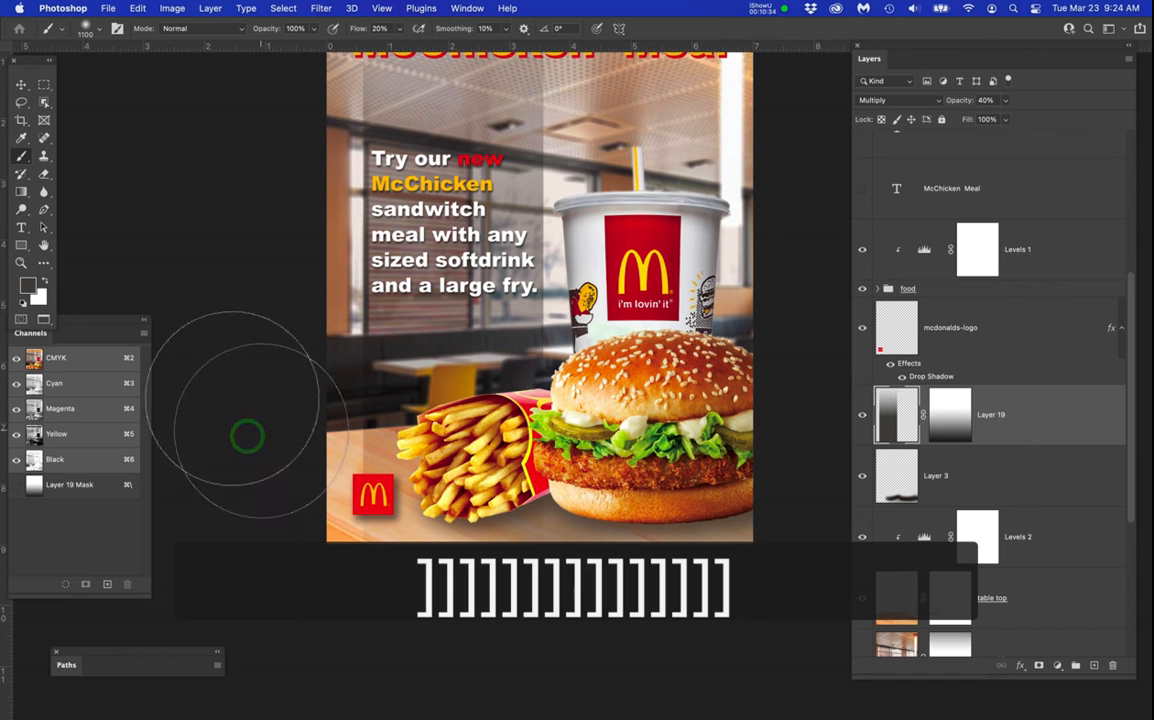
Set the foreground colour to the near-black #040403.
click(27, 287)
drag(428, 418, 433, 444)
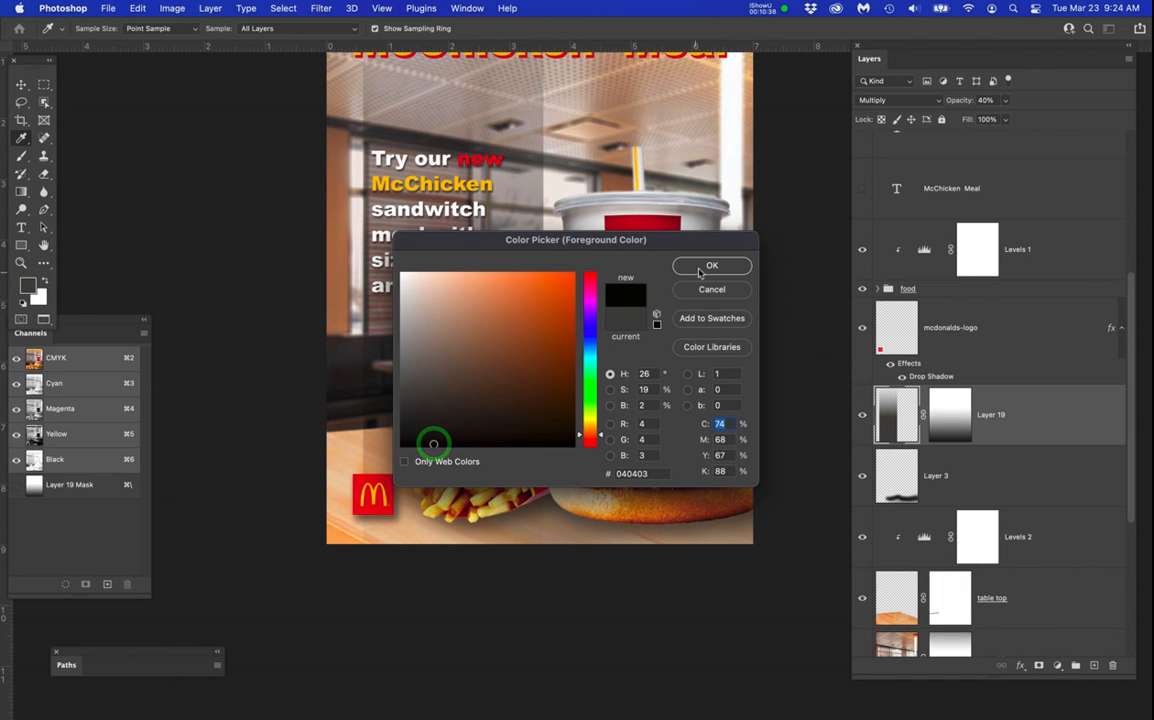
click(710, 267)
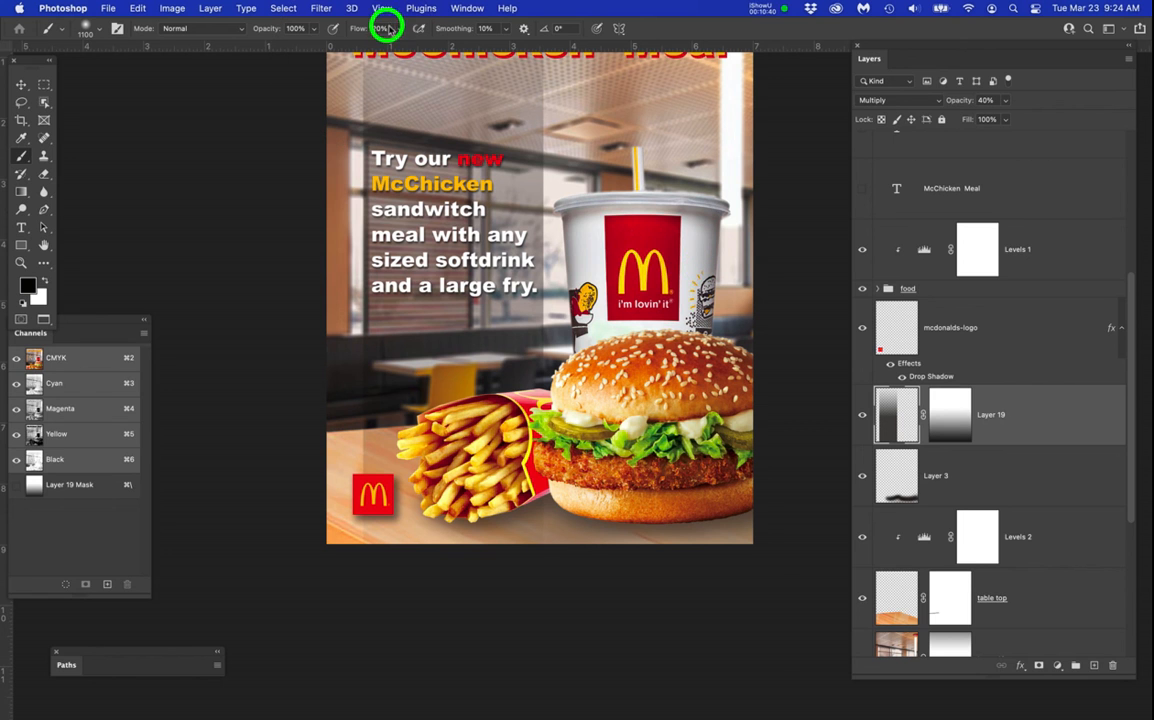
Set the brush flow to 5% and check the brush tip's size and hardness.
text(5)
key(Return)
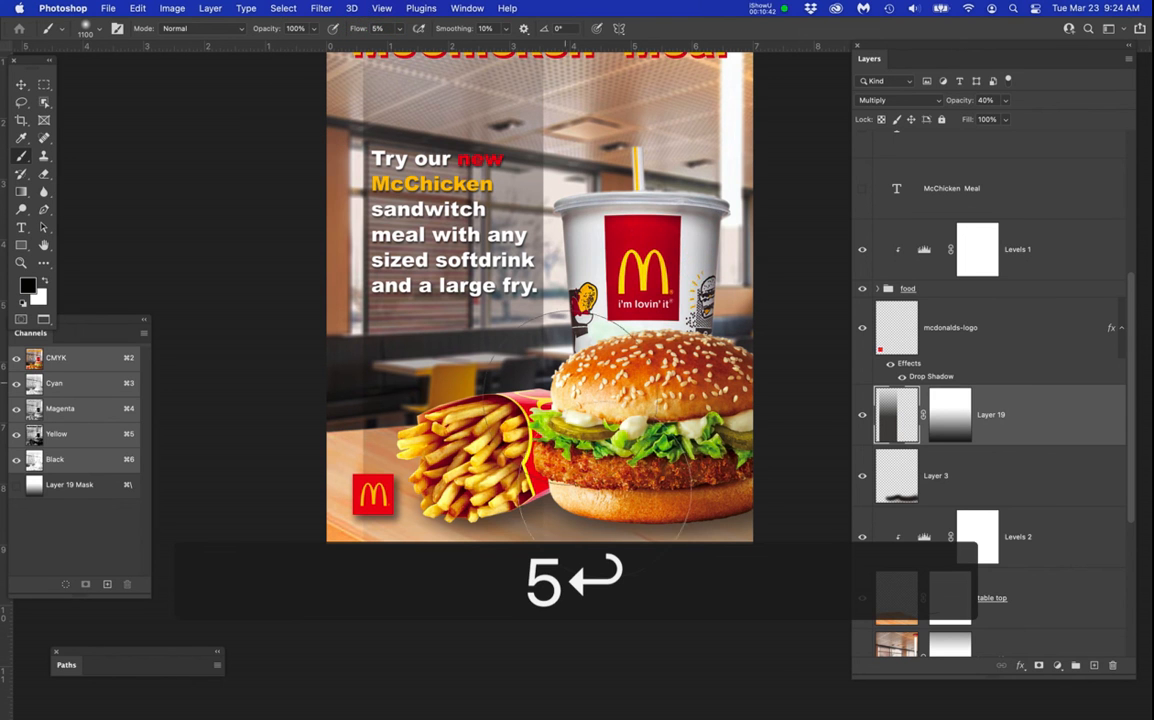
right_click(522, 427)
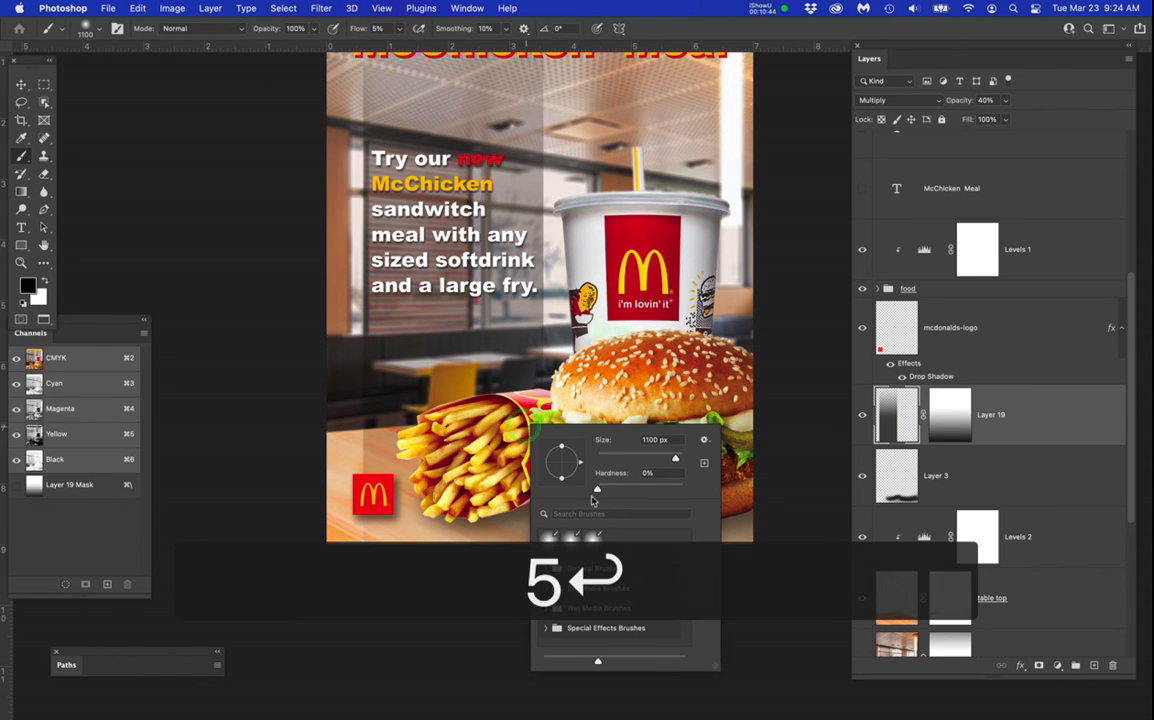
key(Return)
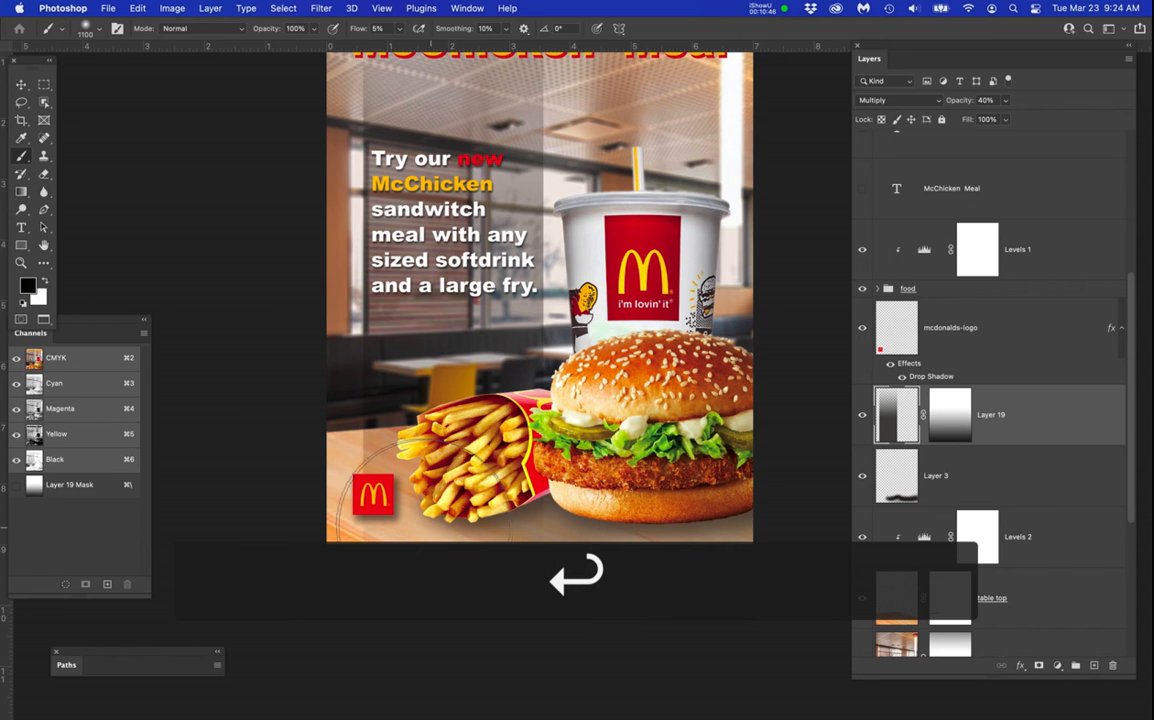
Paint black with the soft brush on Layer 19's mask to fade the dark box over the tabletop around the logo and fries.
scroll(350, 470, up, 1)
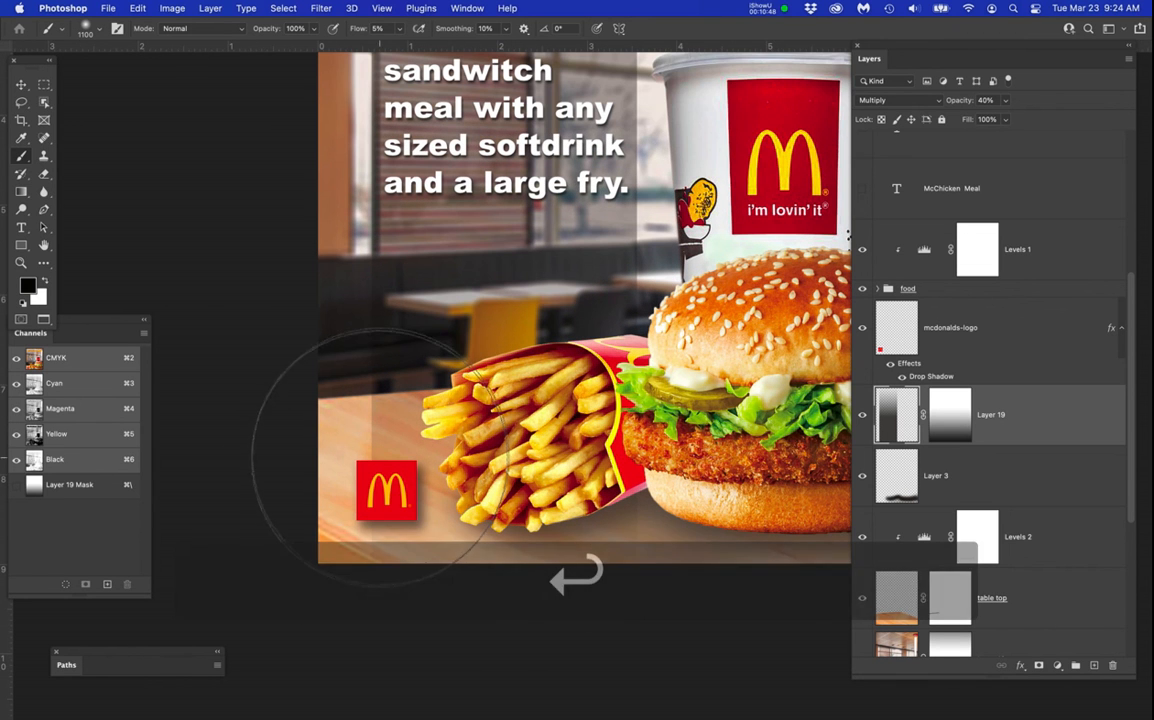
click(945, 422)
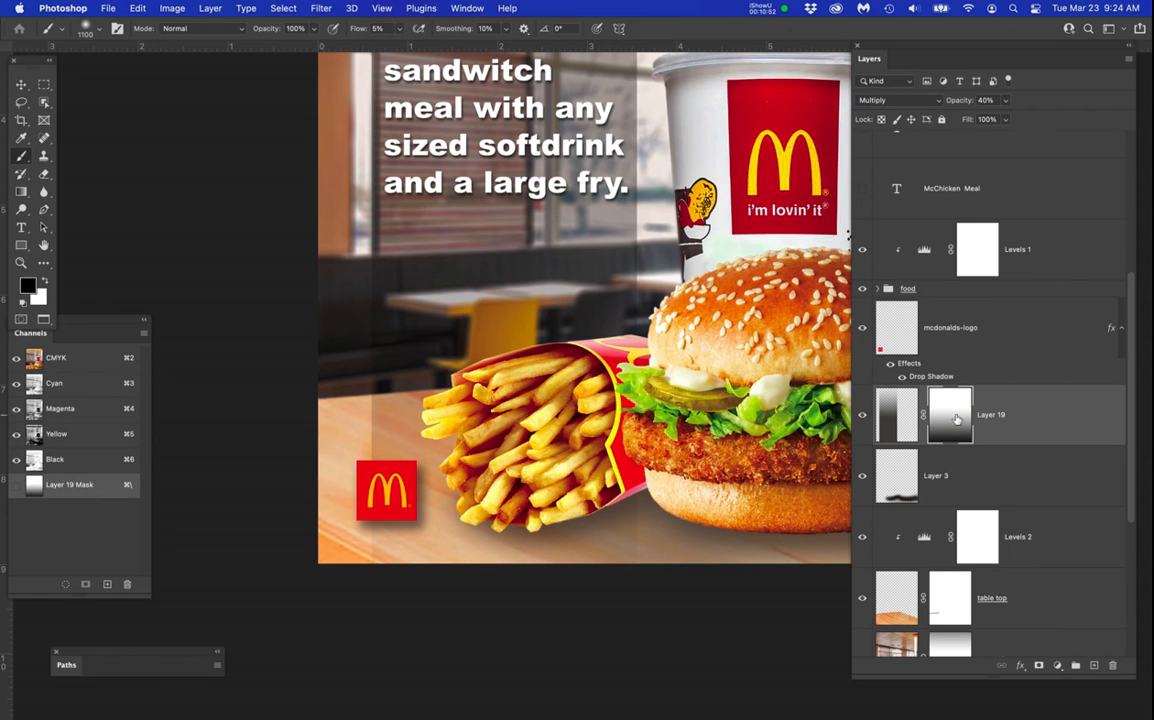
mouse_move(376, 453)
mouse_down()
mouse_move(420, 502)
mouse_move(374, 490)
mouse_move(295, 416)
mouse_move(385, 476)
mouse_move(339, 409)
mouse_move(298, 476)
mouse_move(324, 396)
mouse_move(493, 583)
mouse_move(446, 590)
mouse_move(278, 506)
mouse_move(489, 593)
mouse_move(431, 554)
mouse_move(453, 557)
mouse_move(356, 470)
mouse_move(461, 469)
mouse_move(587, 495)
mouse_move(482, 479)
mouse_move(498, 492)
mouse_move(358, 435)
mouse_move(425, 472)
mouse_move(389, 477)
mouse_move(339, 431)
mouse_move(536, 451)
mouse_move(369, 427)
mouse_move(499, 468)
mouse_move(363, 433)
mouse_move(563, 460)
mouse_up()
key(super+0)
drag(503, 519, 431, 568)
drag(465, 540, 483, 533)
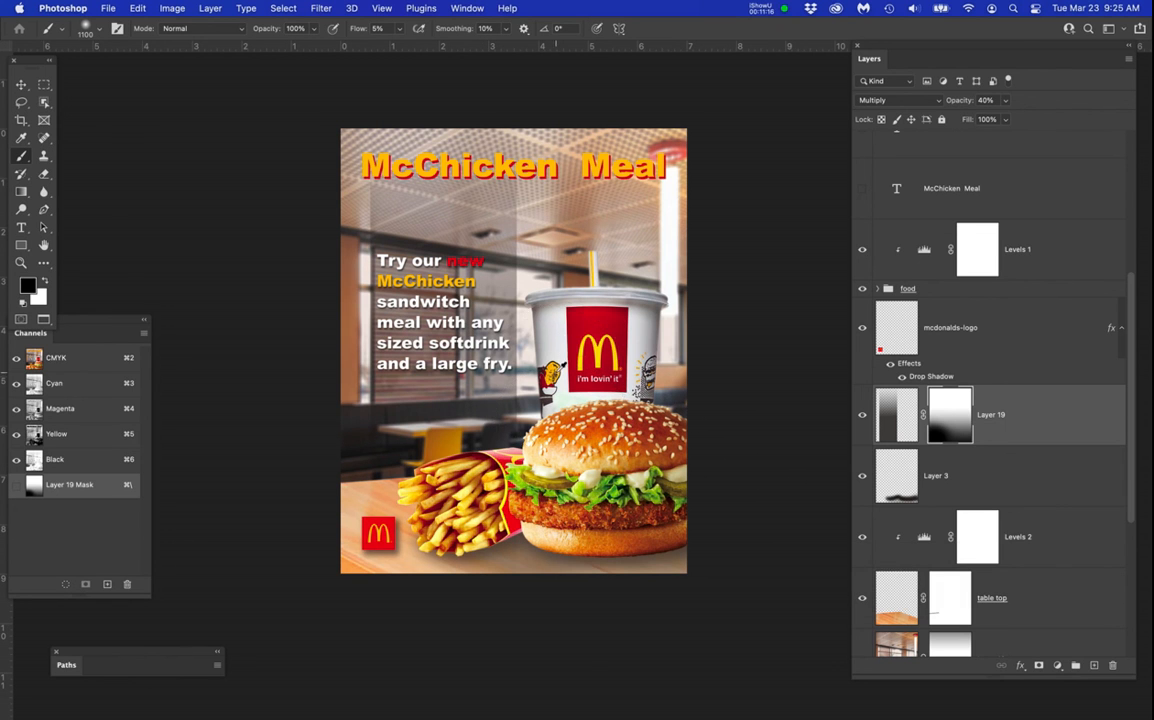
scroll(543, 316, up, 3)
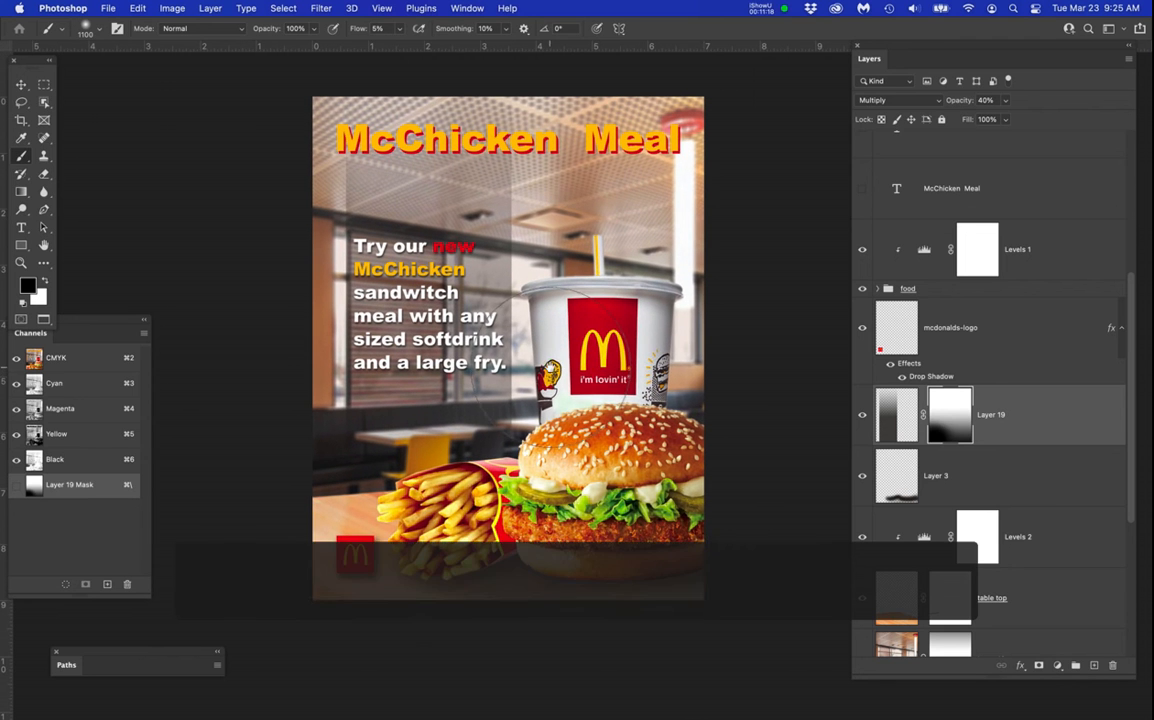
scroll(543, 316, up, 2)
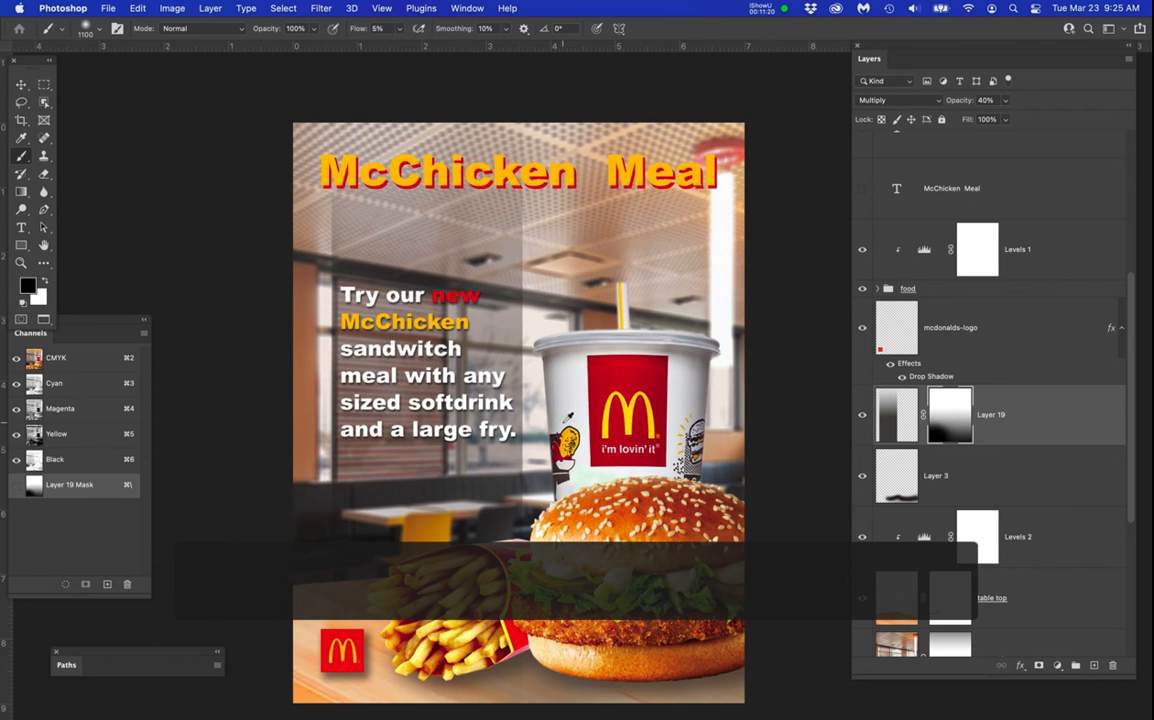